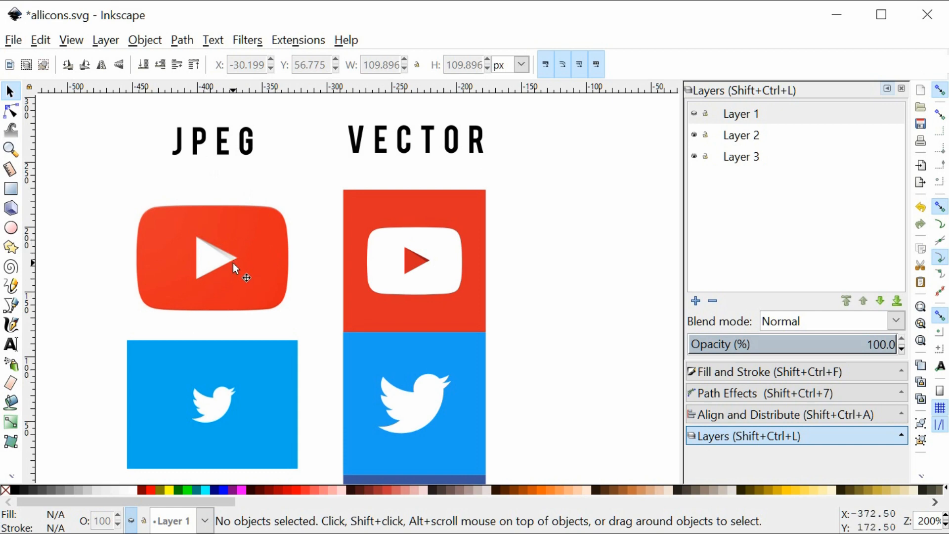
Read the text descriptions of JPEG and vector graphics above the icon comparison.
scroll(316, 244, up, 6)
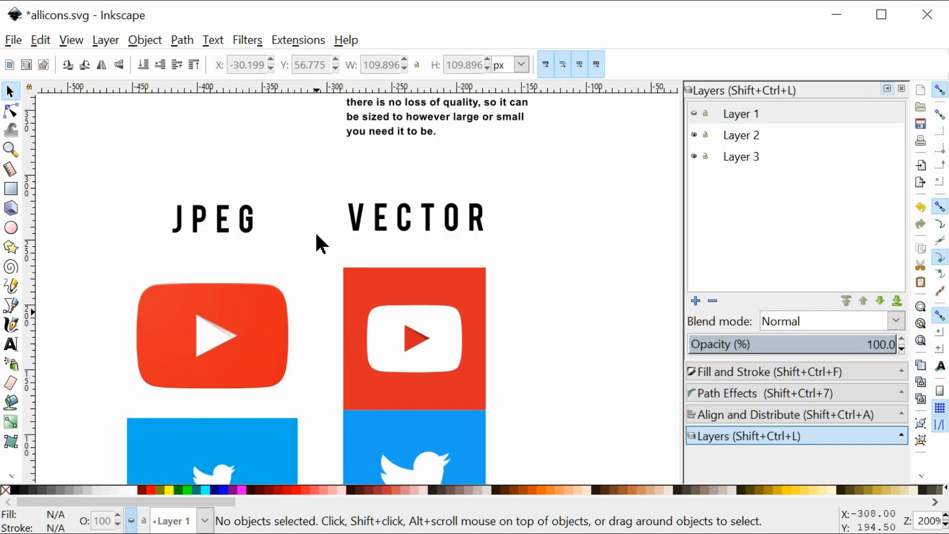
scroll(323, 237, up, 2)
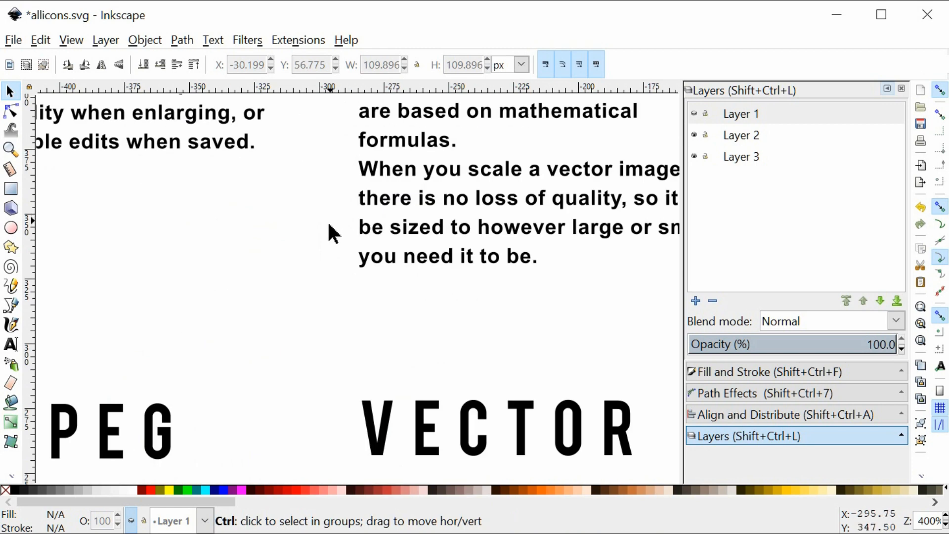
scroll(326, 232, down, 1)
scroll(327, 242, up, 2)
scroll(319, 236, left, 1)
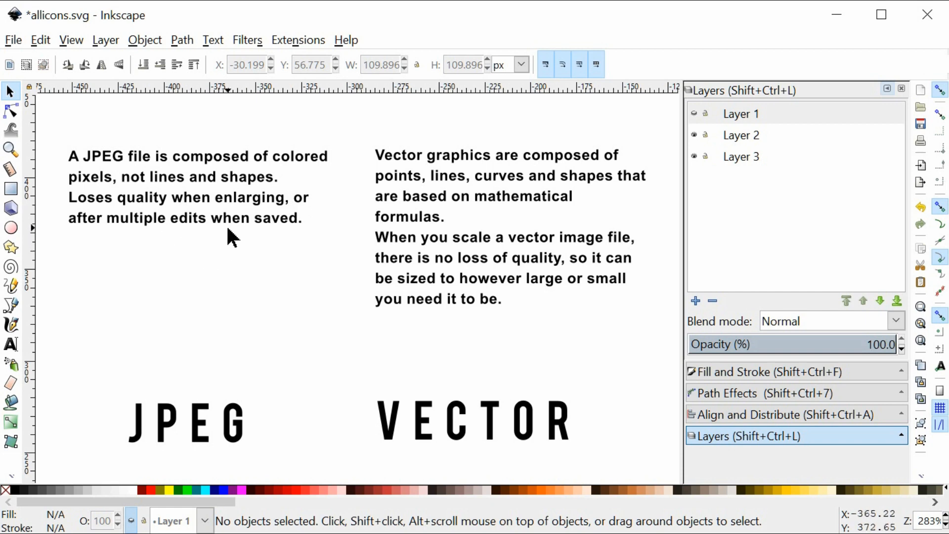
Examine the play triangle's edges in the JPEG YouTube icon at high magnification for pixelation.
scroll(320, 230, down, 8)
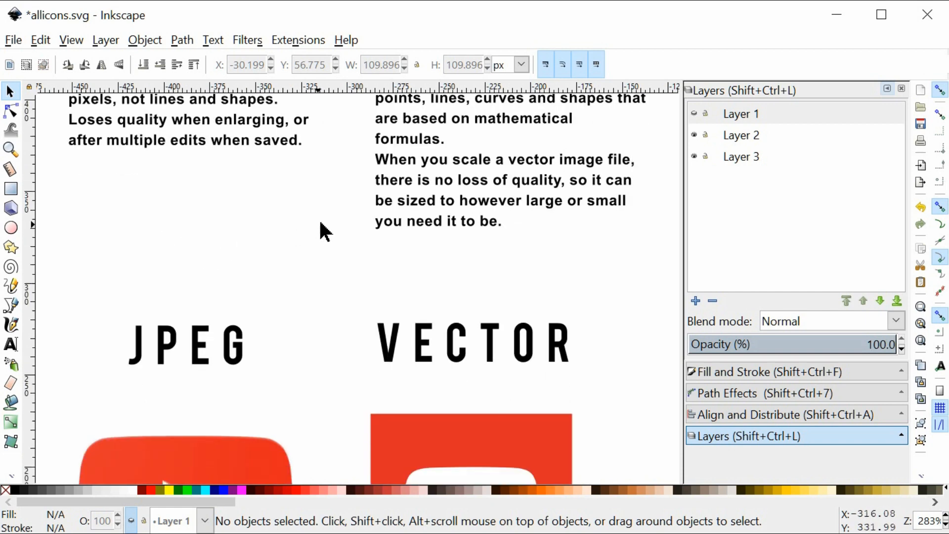
scroll(322, 233, down, 8)
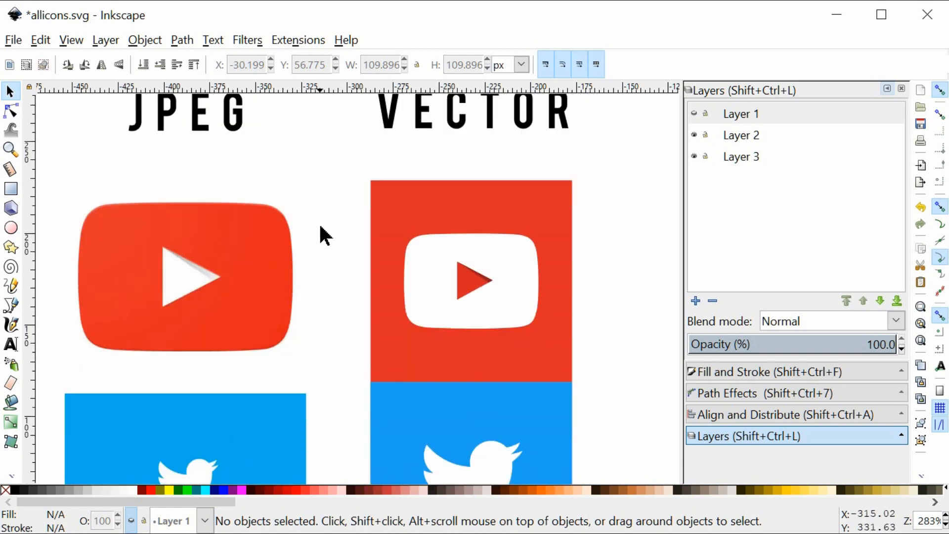
scroll(322, 233, up, 3)
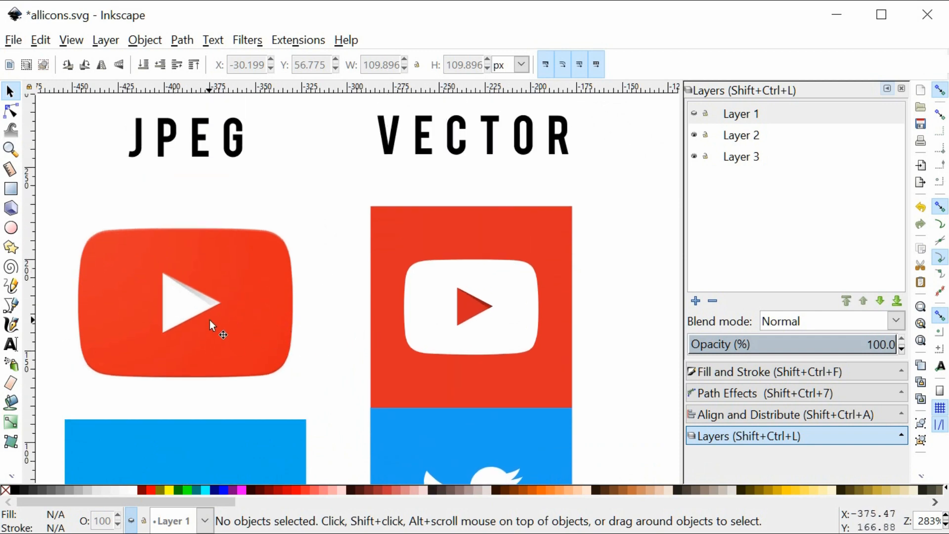
scroll(210, 320, left, 2)
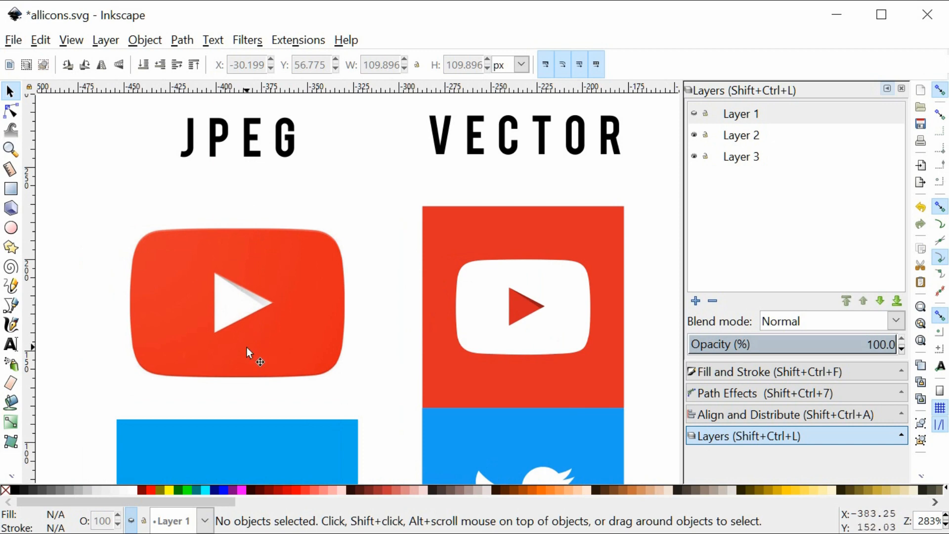
scroll(251, 310, up, 3)
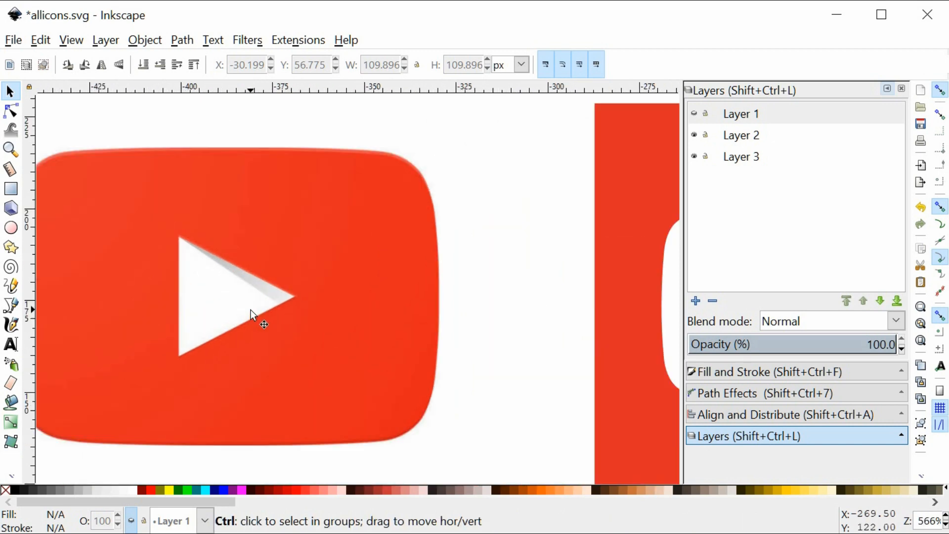
scroll(255, 305, up, 1)
scroll(257, 302, up, 1)
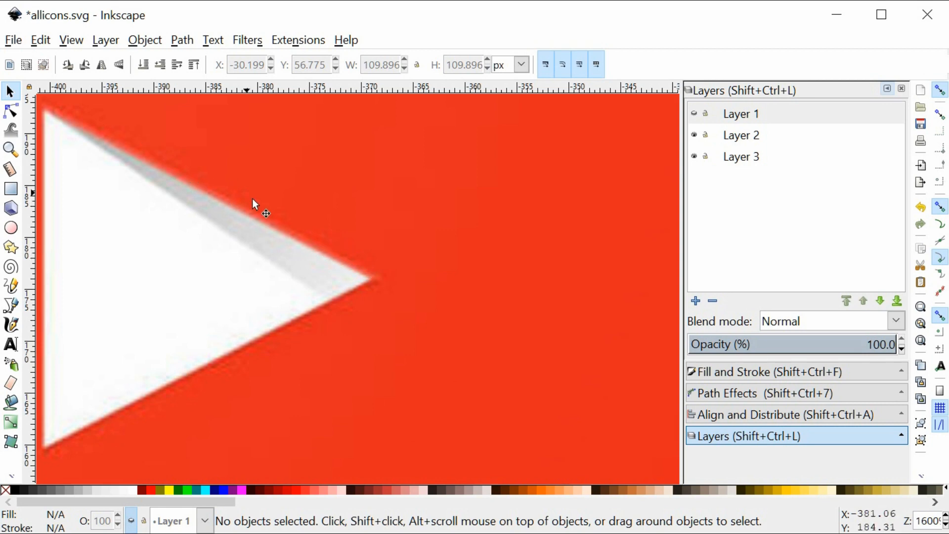
scroll(268, 364, up, 1)
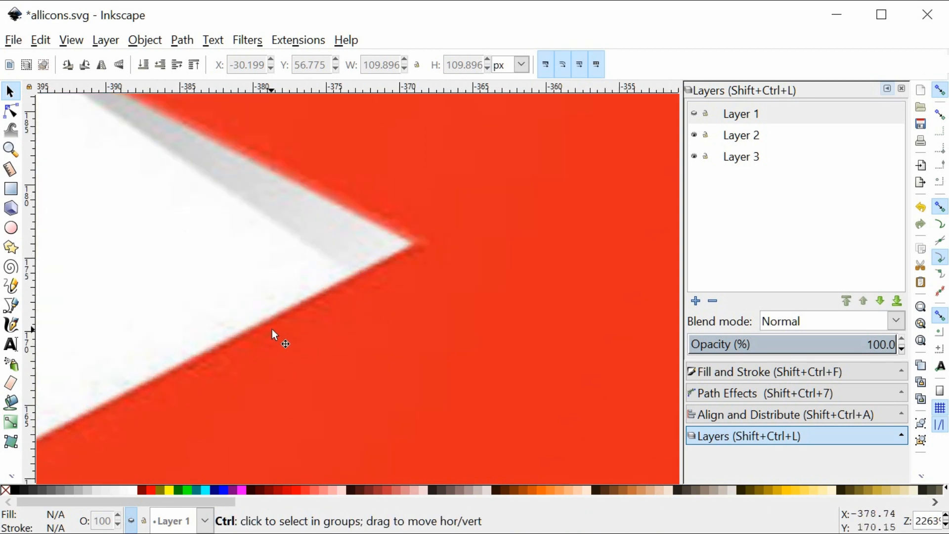
scroll(272, 328, up, 1)
scroll(316, 290, up, 1)
scroll(317, 295, up, 1)
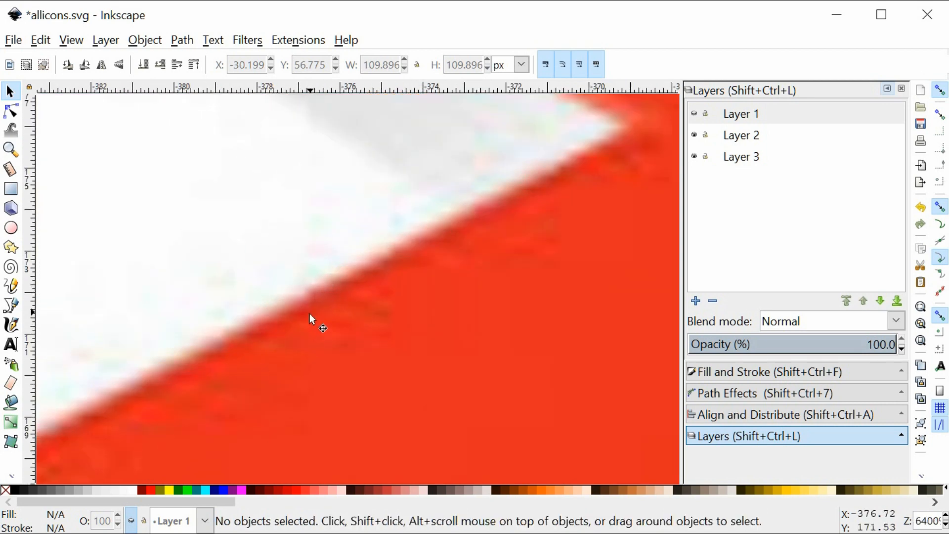
scroll(296, 322, up, 1)
scroll(281, 311, up, 2)
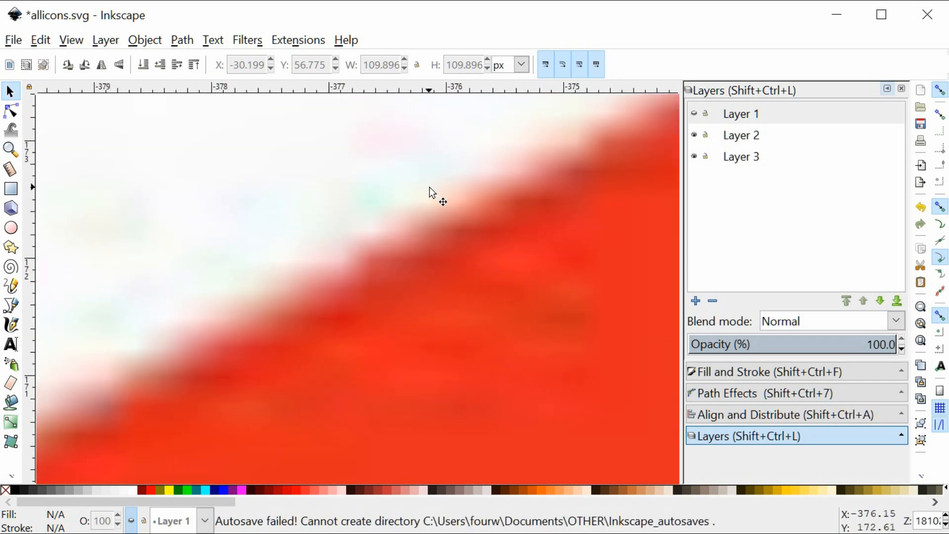
scroll(398, 197, down, 7)
scroll(400, 197, down, 4)
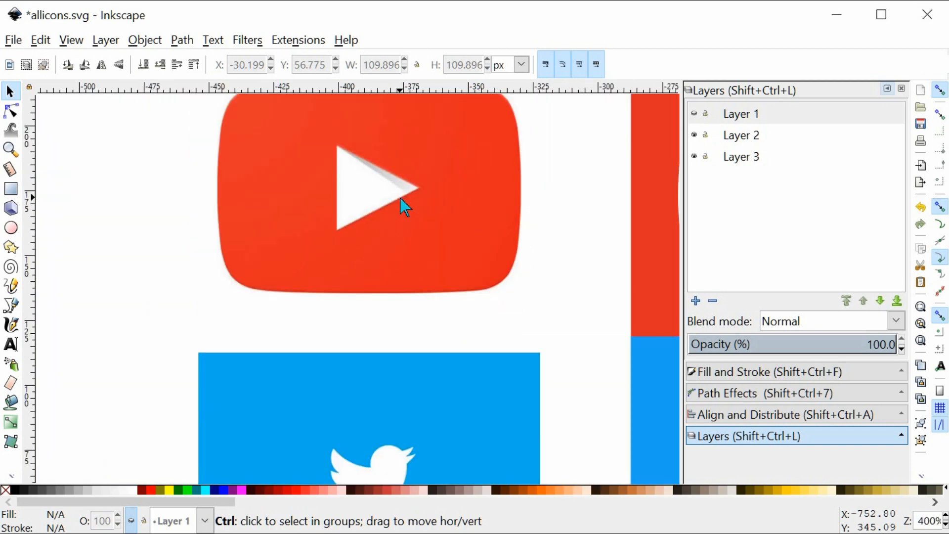
Examine the tip and edges of the play triangle in the vector YouTube icon at high magnification.
scroll(399, 198, up, 3)
scroll(398, 208, right, 4)
scroll(396, 204, right, 5)
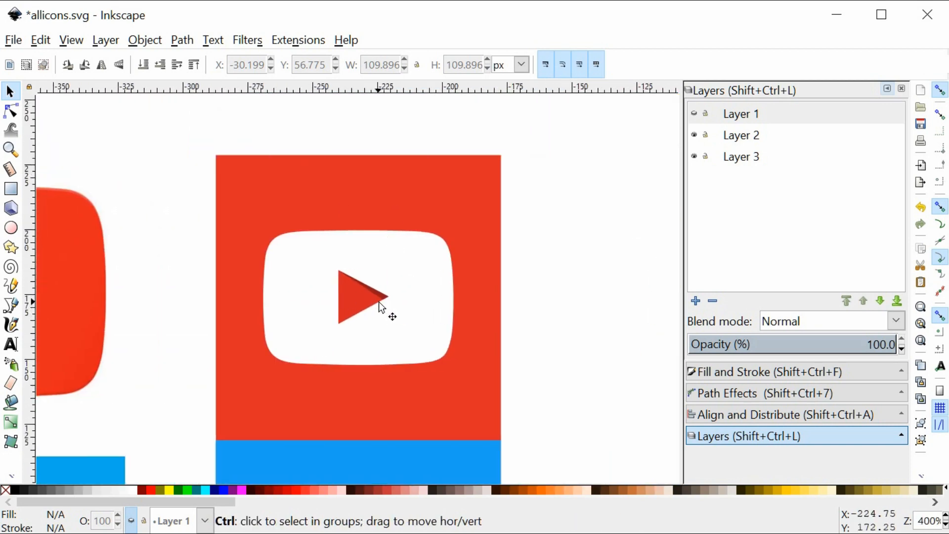
scroll(377, 307, up, 3)
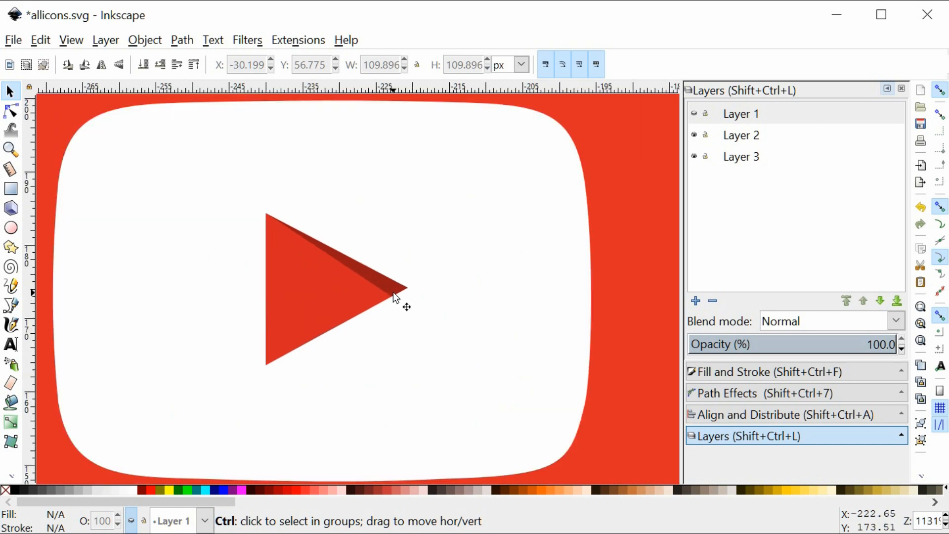
scroll(395, 297, up, 3)
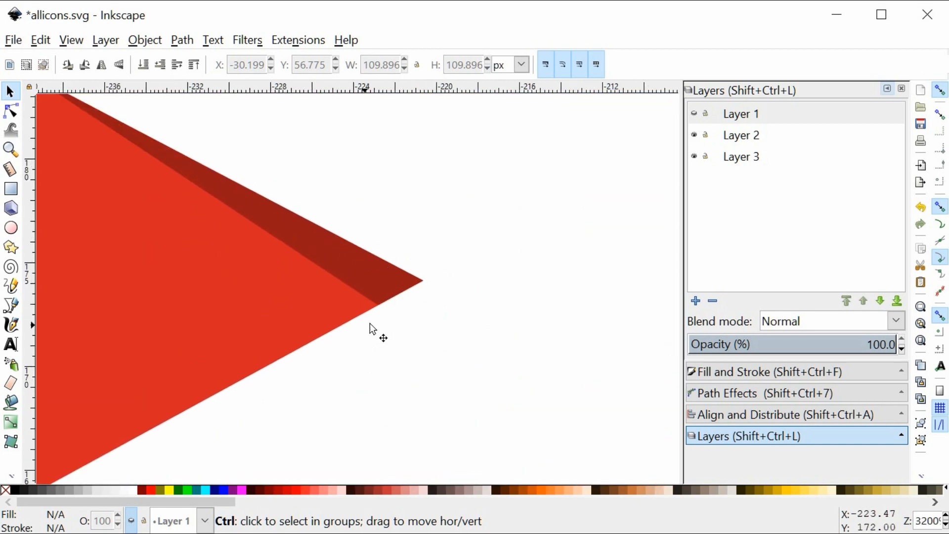
scroll(414, 280, down, 3)
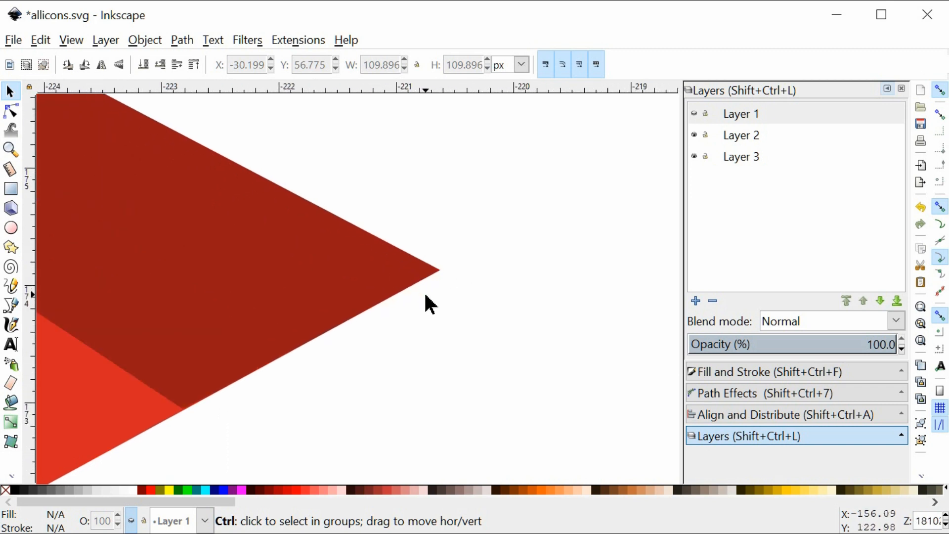
scroll(425, 296, up, 1)
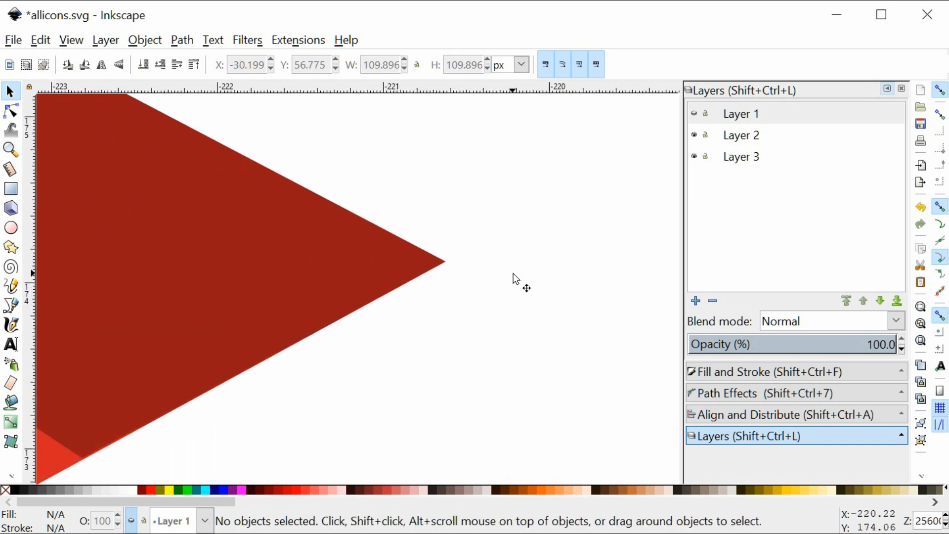
scroll(386, 306, down, 4)
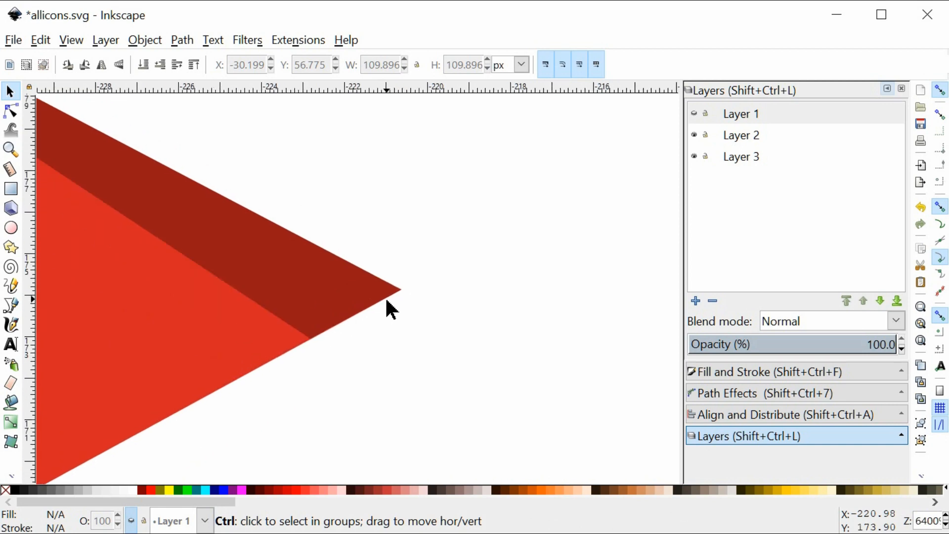
scroll(387, 300, down, 9)
scroll(277, 328, left, 4)
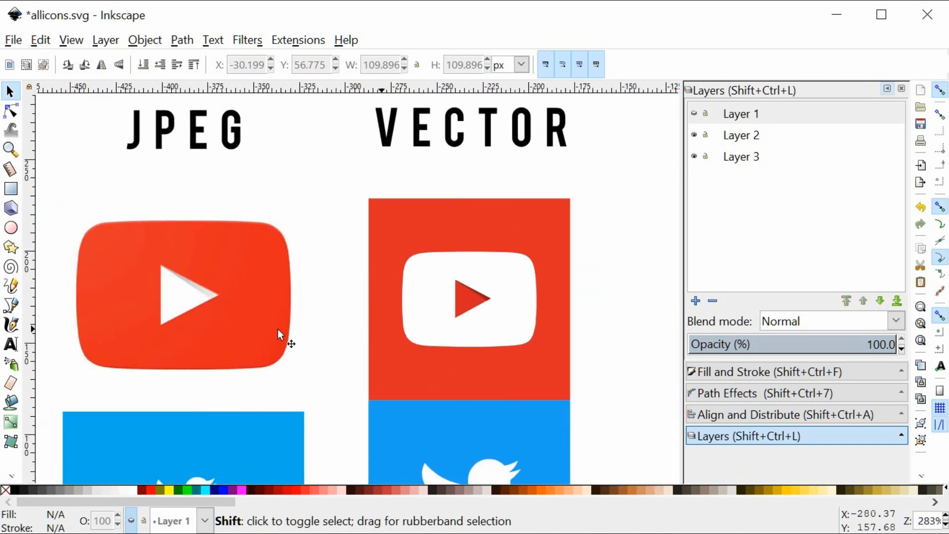
Inspect the bird's outline and beak in the JPEG Twitter icon at high magnification.
scroll(284, 313, down, 8)
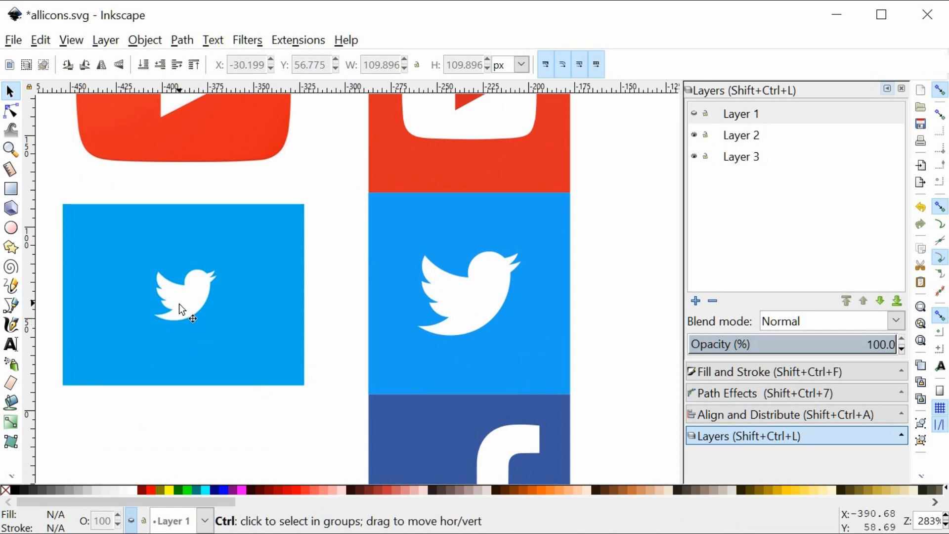
scroll(179, 304, up, 4)
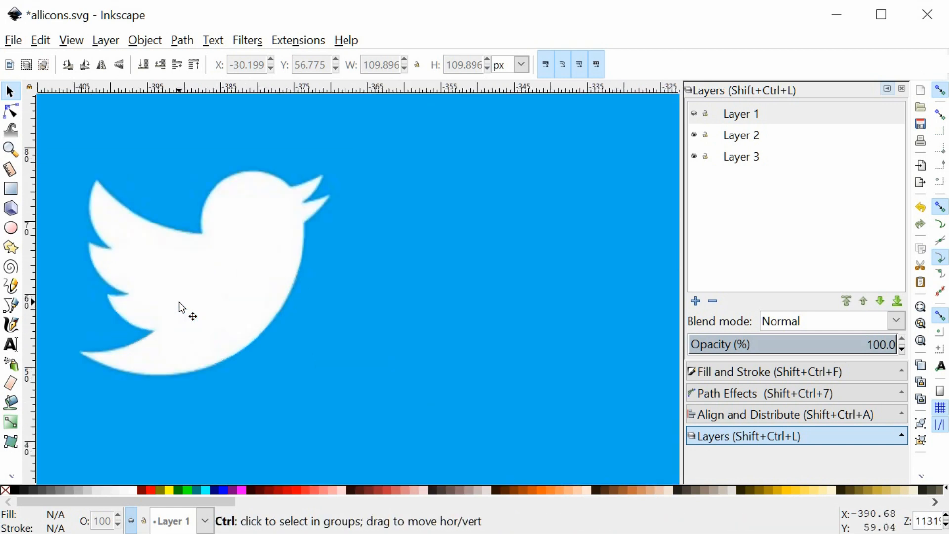
scroll(253, 242, up, 3)
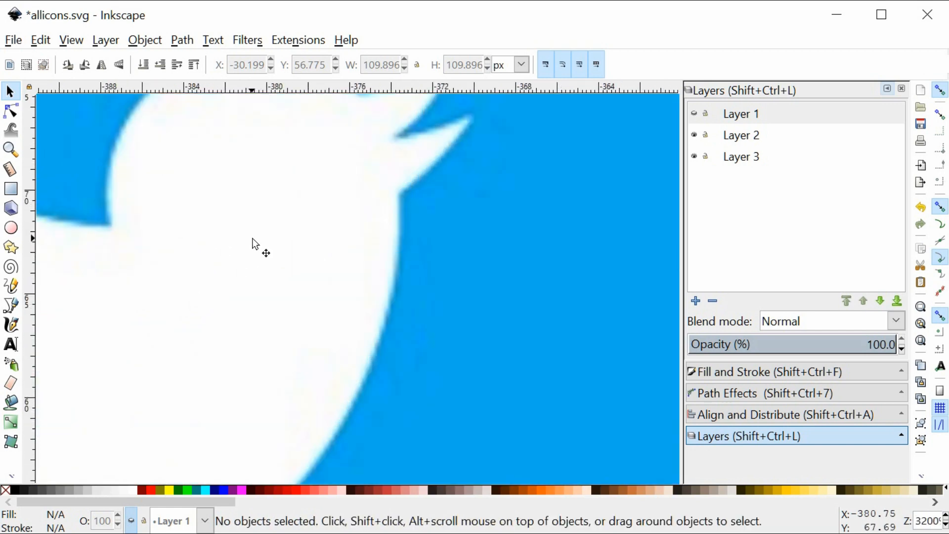
scroll(253, 242, up, 3)
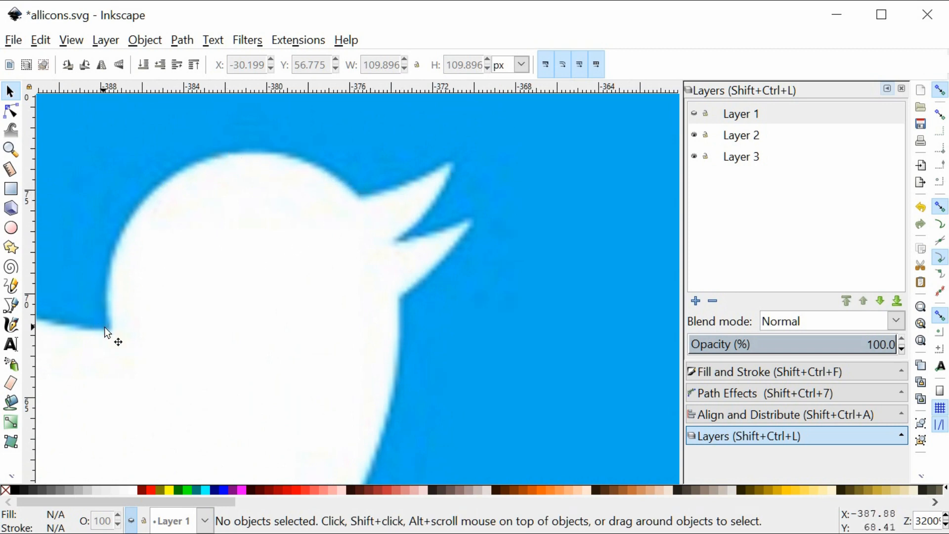
scroll(448, 165, up, 3)
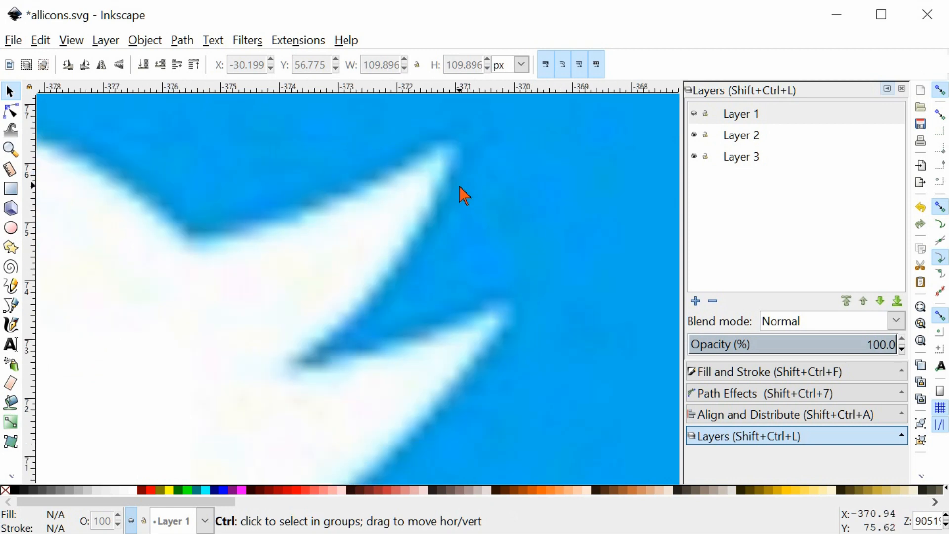
scroll(439, 191, up, 2)
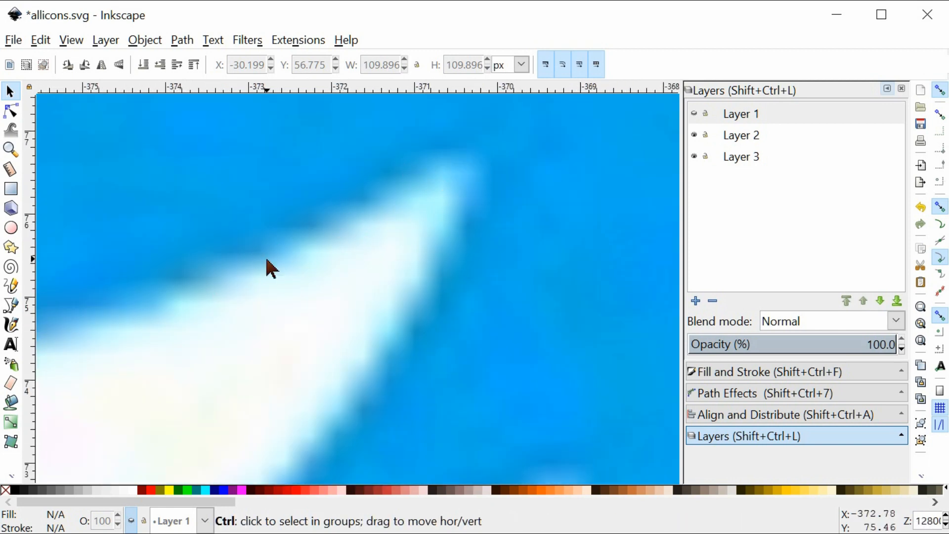
scroll(267, 265, down, 8)
scroll(267, 265, down, 3)
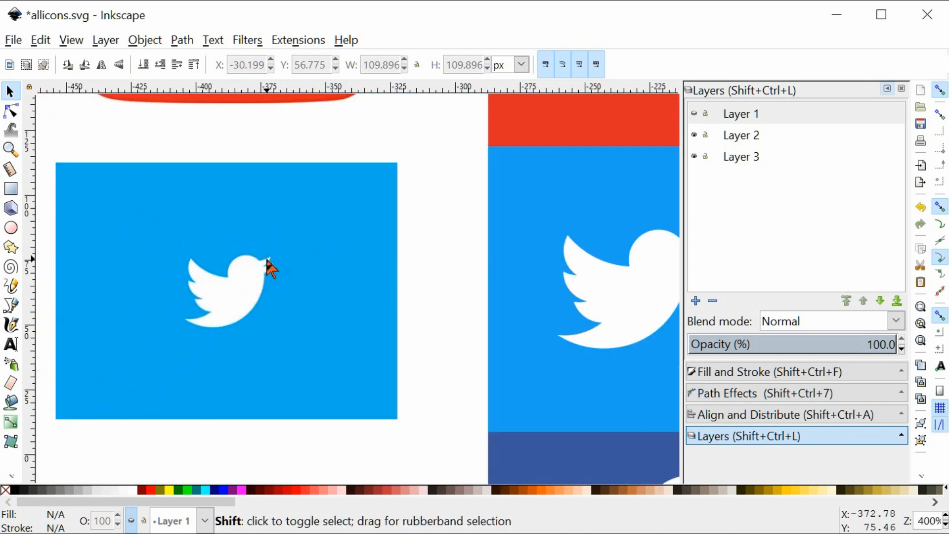
Inspect the bird's beak edges in the vector Twitter icon at high magnification.
scroll(267, 265, right, 10)
scroll(267, 265, left, 6)
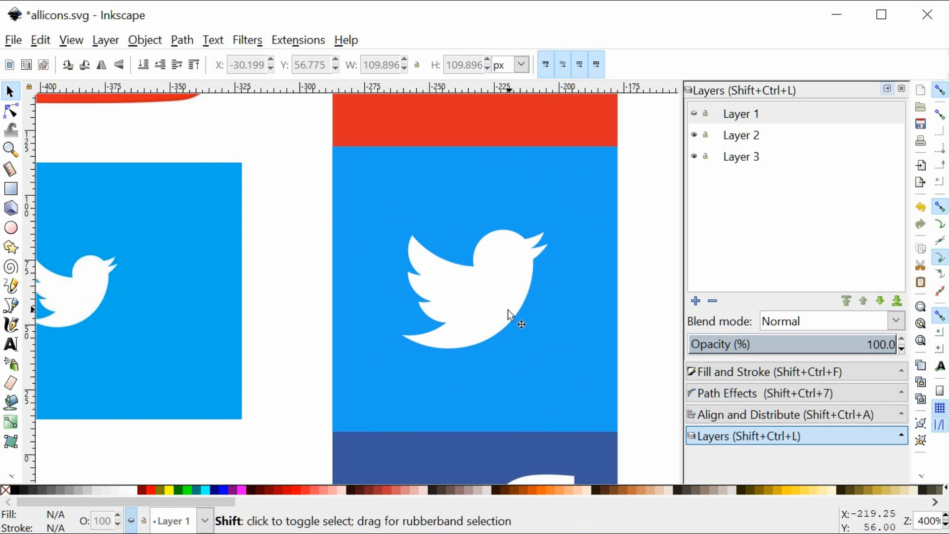
scroll(508, 310, right, 4)
ctrl+scroll(433, 239, up, 7)
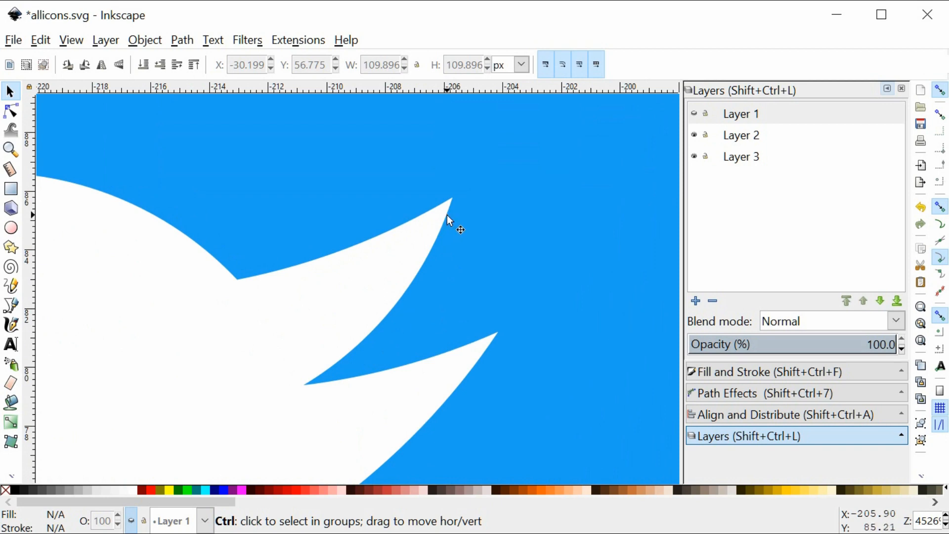
ctrl+scroll(457, 198, up, 5)
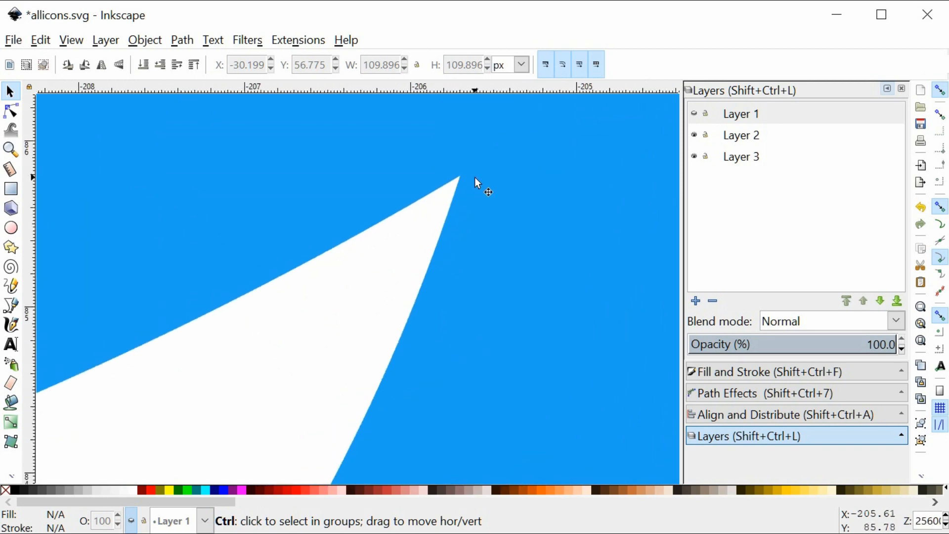
ctrl+scroll(474, 178, down, 9)
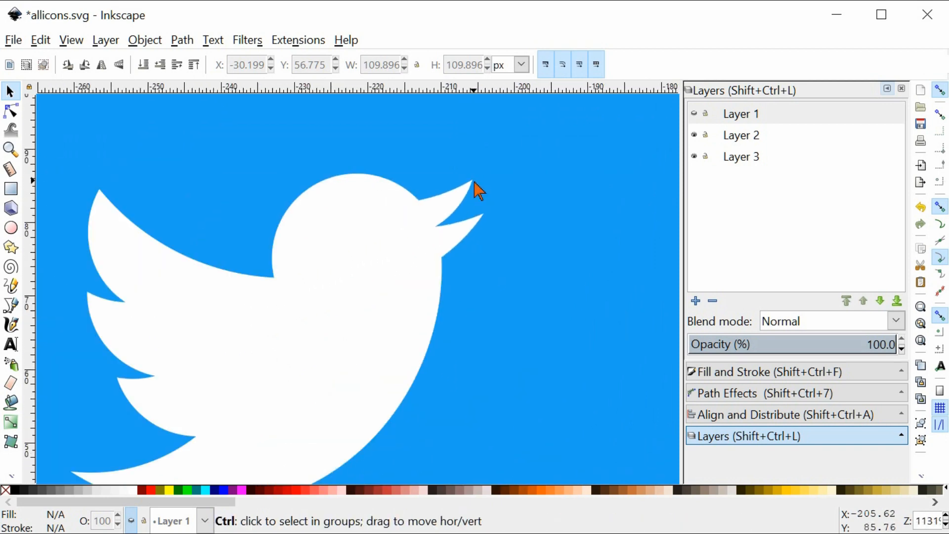
ctrl+scroll(479, 190, down, 3)
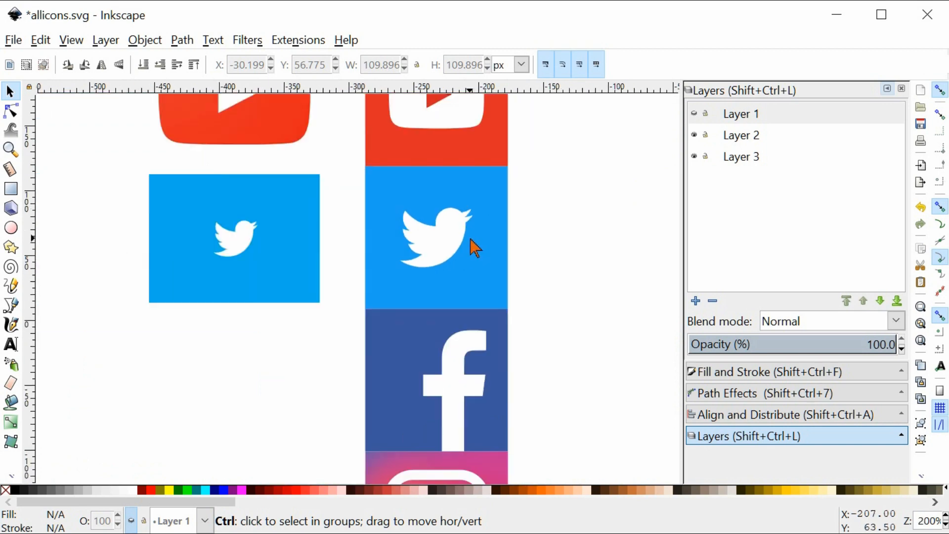
Compare the JPEG and vector versions of the YouTube and Twitter icons side by side.
ctrl+scroll(470, 239, down, 3)
scroll(489, 243, up, 8)
scroll(497, 250, down, 3)
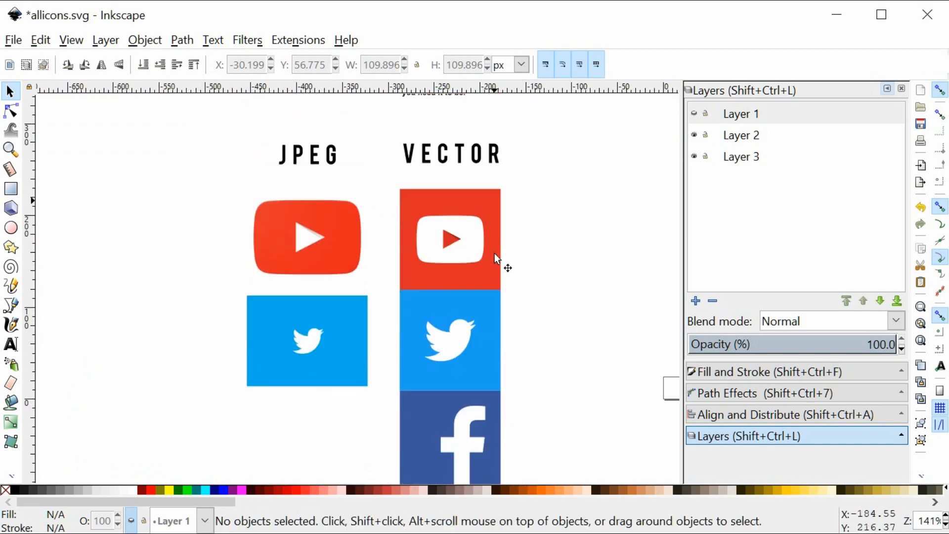
ctrl+scroll(462, 326, up, 1)
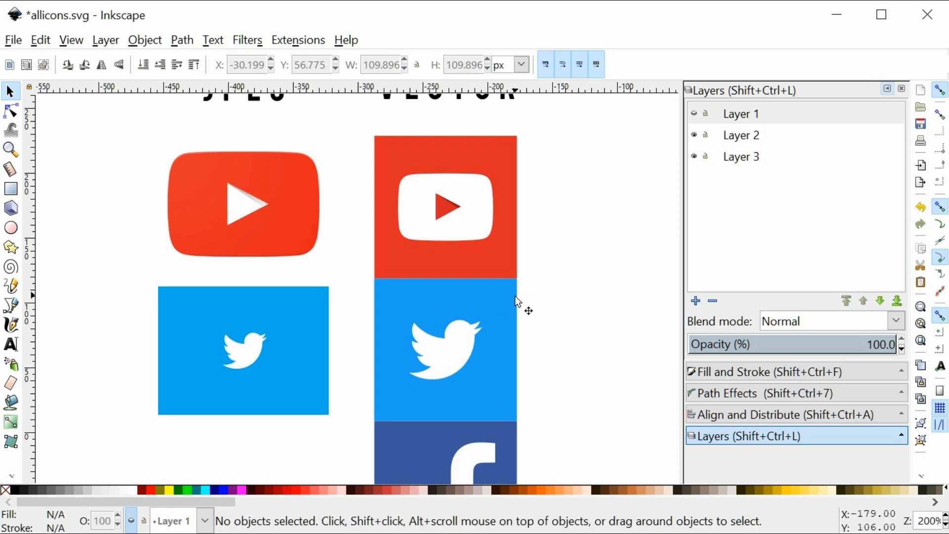
scroll(503, 249, right, 3)
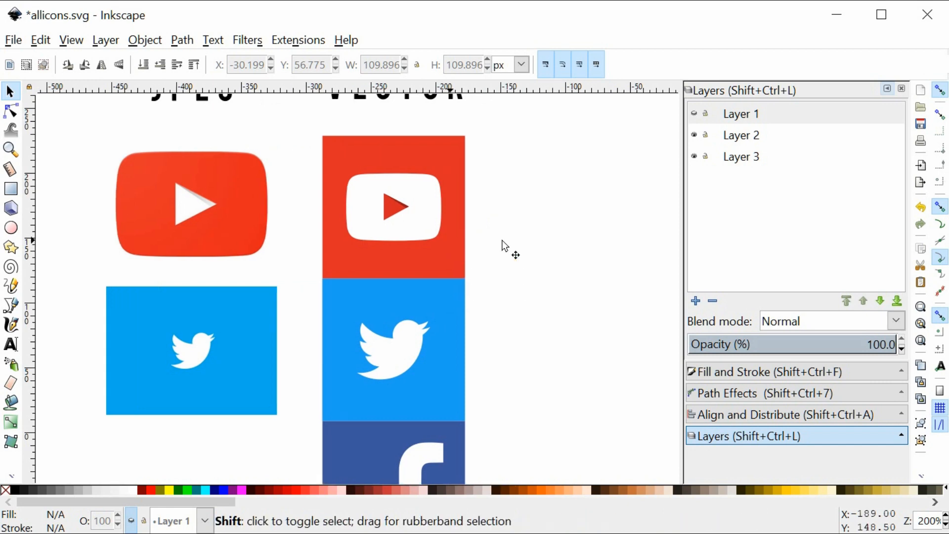
Make Layer 1 visible so the separate YouTube icon above the page is shown.
scroll(501, 250, right, 15)
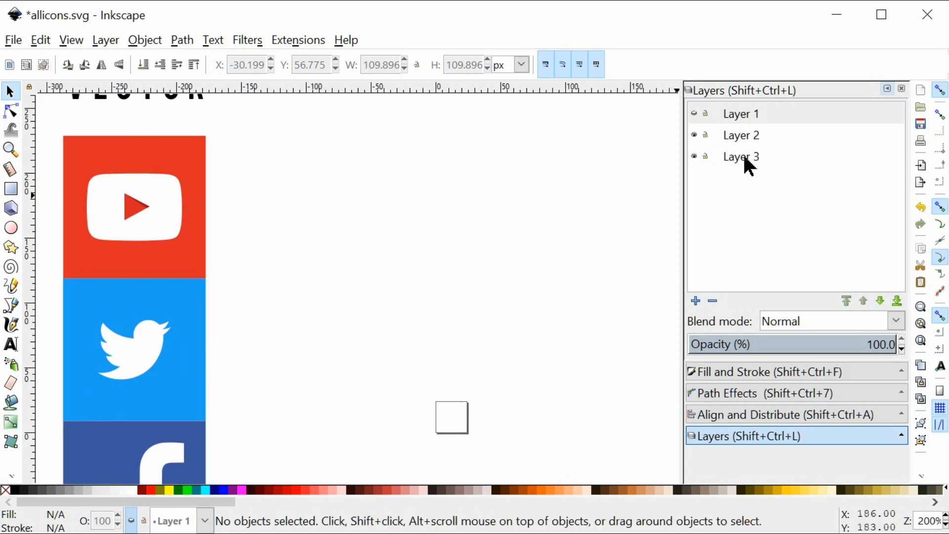
click(693, 113)
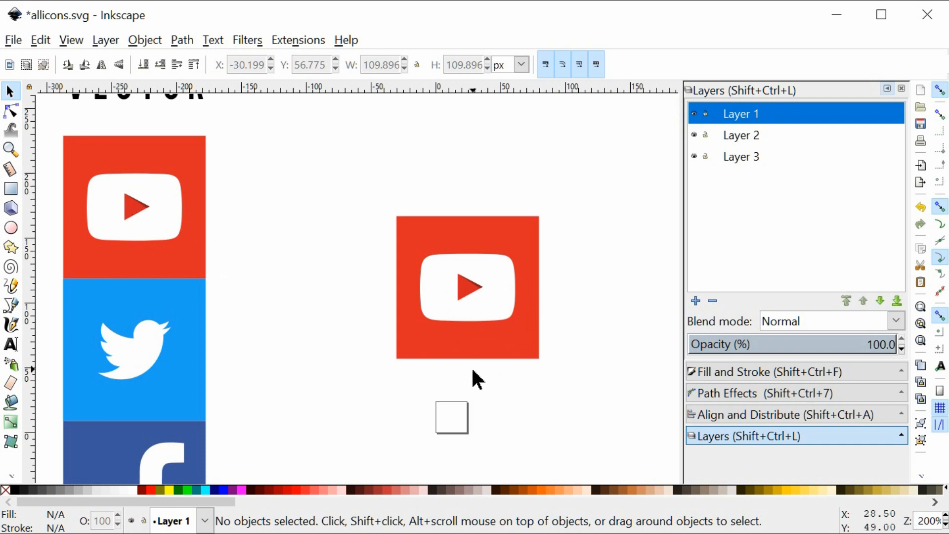
Switch between Layer 2 and Layer 3, and raise Layer 2 in the stack and lower it back.
click(742, 137)
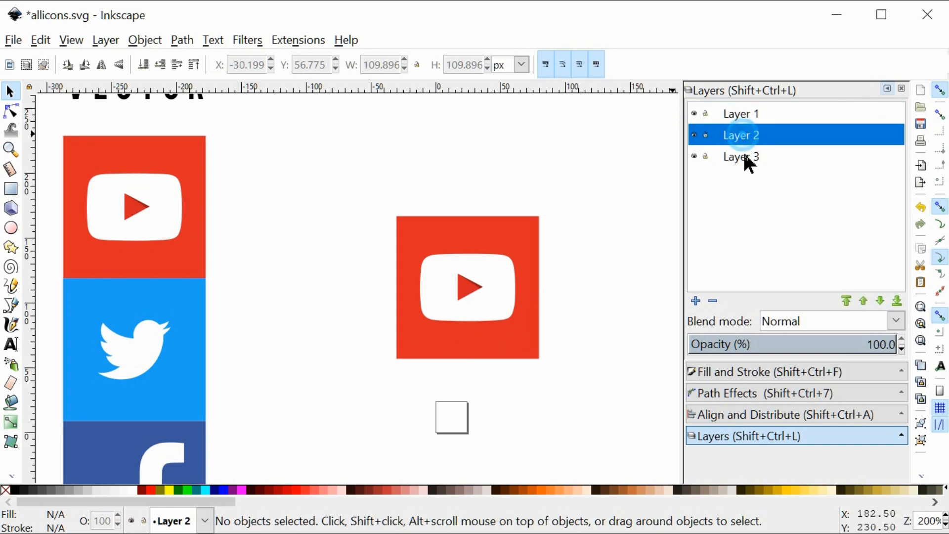
click(744, 157)
click(743, 138)
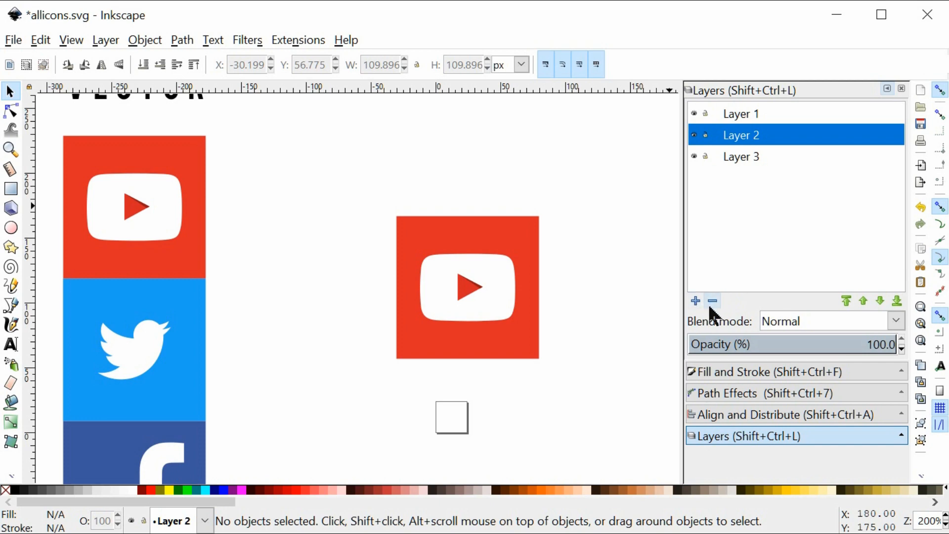
click(864, 301)
click(880, 301)
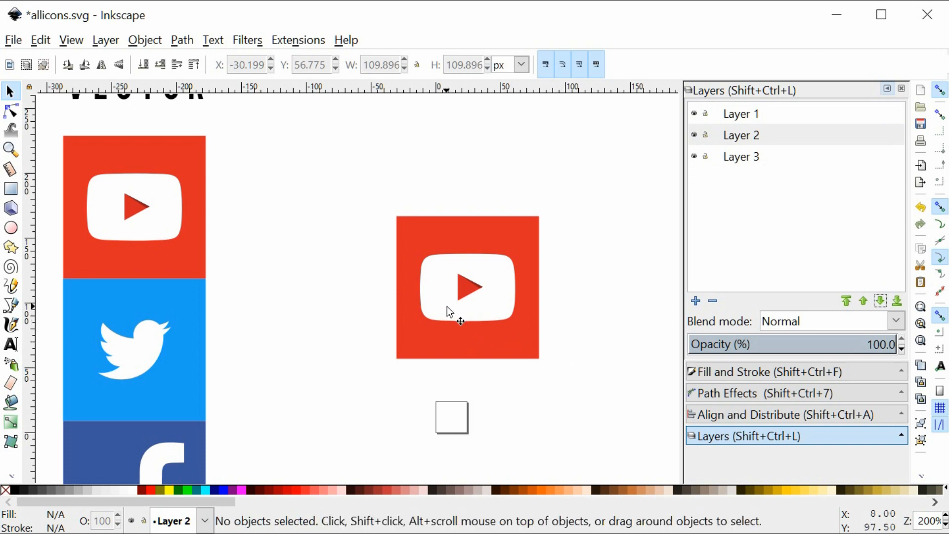
Draw a square about 66 px wide on Layer 1, between the icon column and the separate YouTube icon.
click(410, 248)
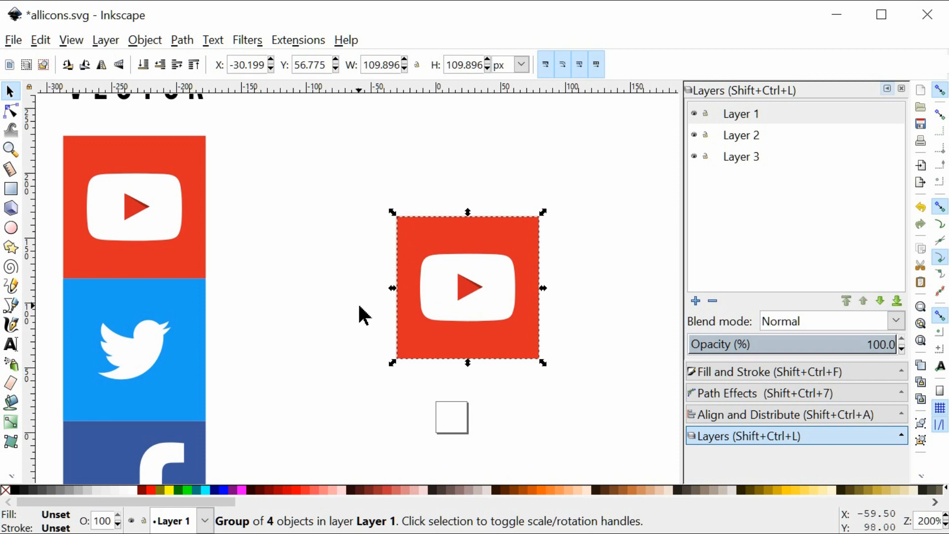
scroll(360, 315, up, 1)
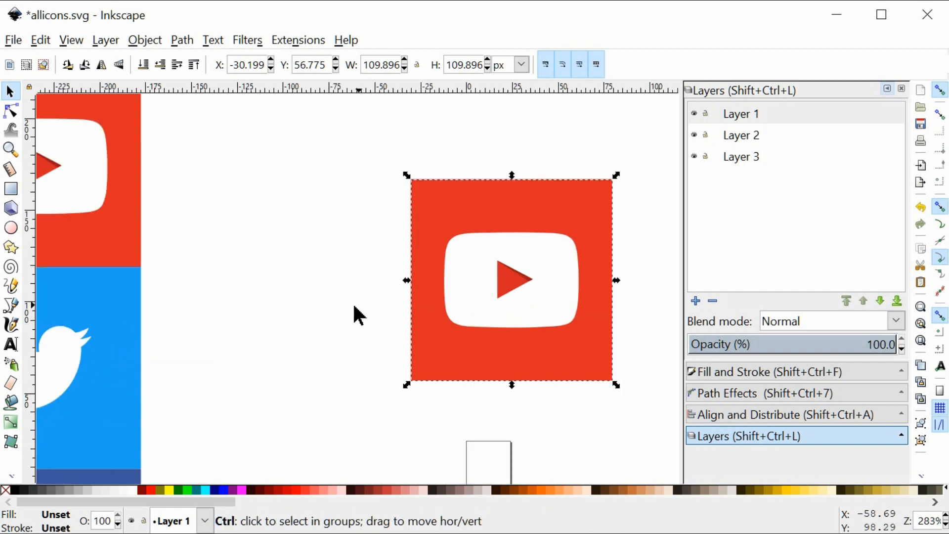
click(13, 194)
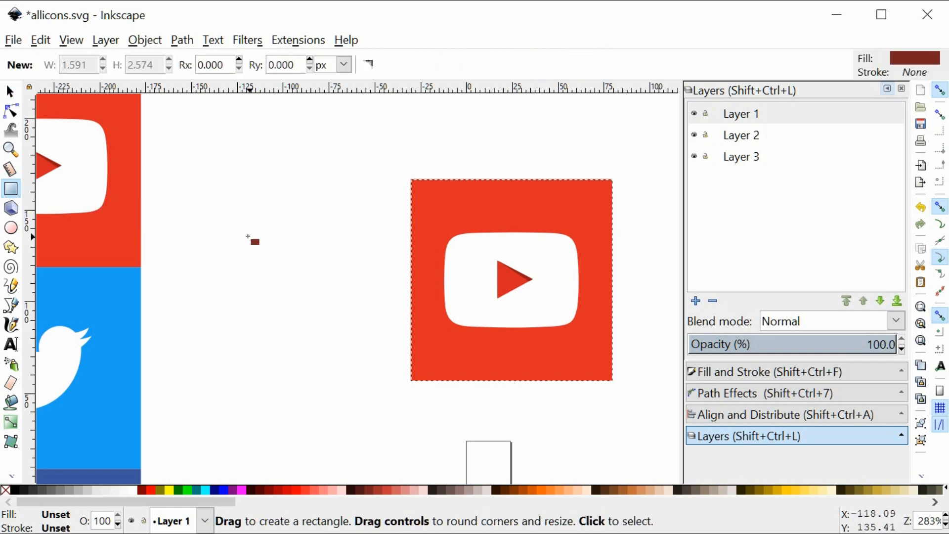
mouse_move(193, 165)
mouse_down()
mouse_move(257, 220)
mouse_move(278, 197)
mouse_move(222, 221)
mouse_move(236, 236)
mouse_move(265, 195)
mouse_move(264, 223)
mouse_move(247, 211)
mouse_move(253, 223)
mouse_move(262, 208)
mouse_move(319, 202)
mouse_move(264, 207)
mouse_move(257, 217)
mouse_move(324, 287)
mouse_up()
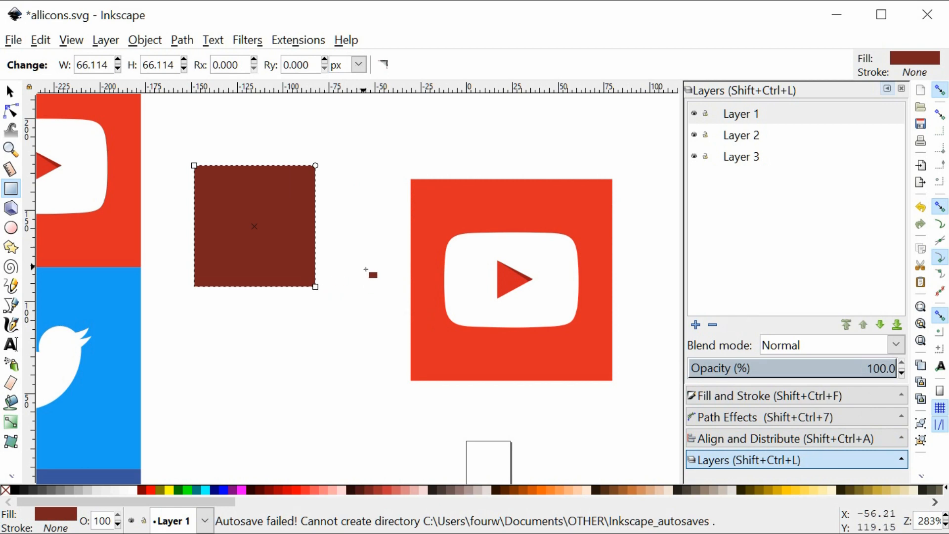
Copy the YouTube icon's width and set the dark red square's width and height to 109.896 px.
key(s)
click(443, 218)
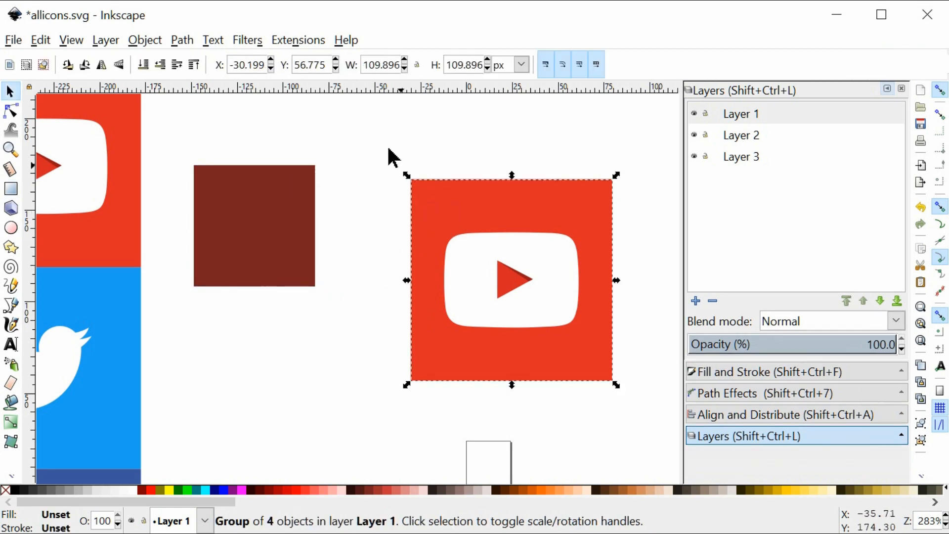
double_click(391, 70)
key(ctrl+c)
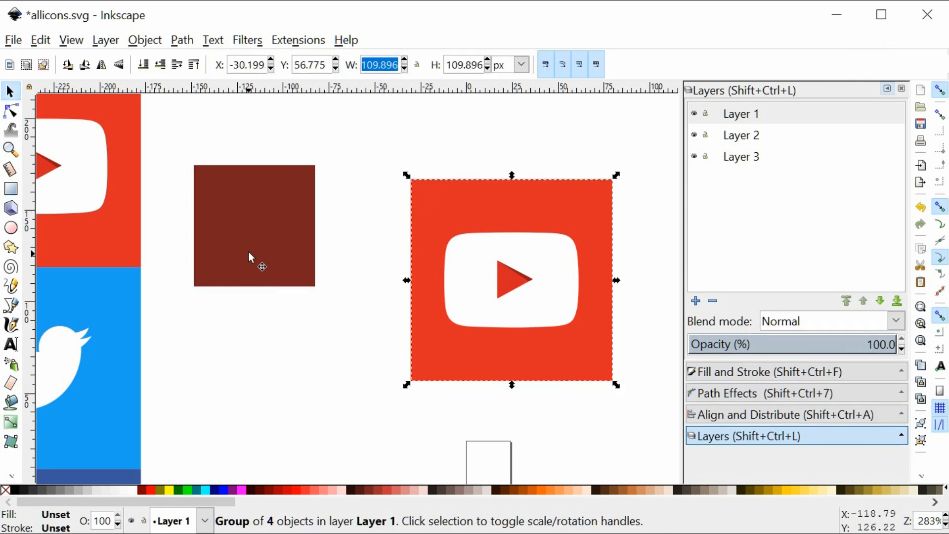
click(244, 243)
double_click(392, 70)
key(ctrl+v)
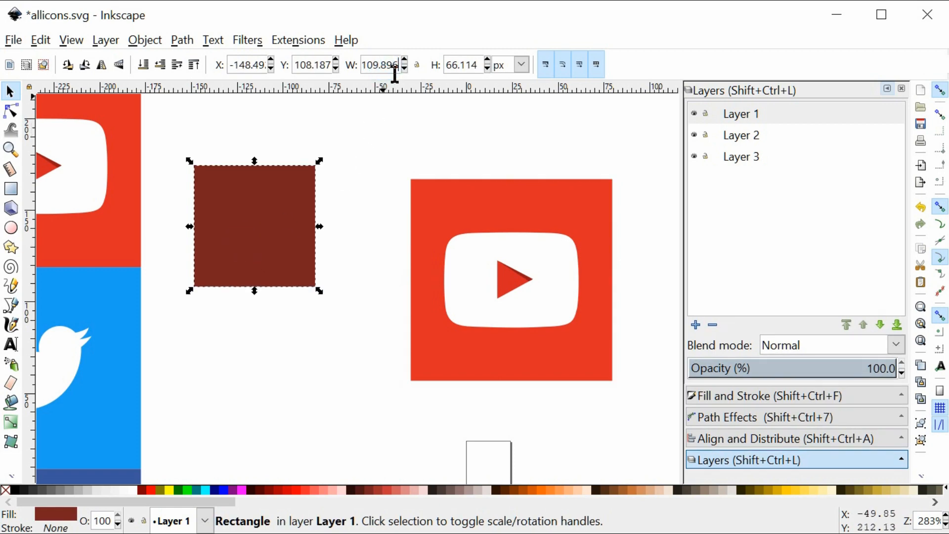
key(Tab)
key(ctrl+v)
key(Return)
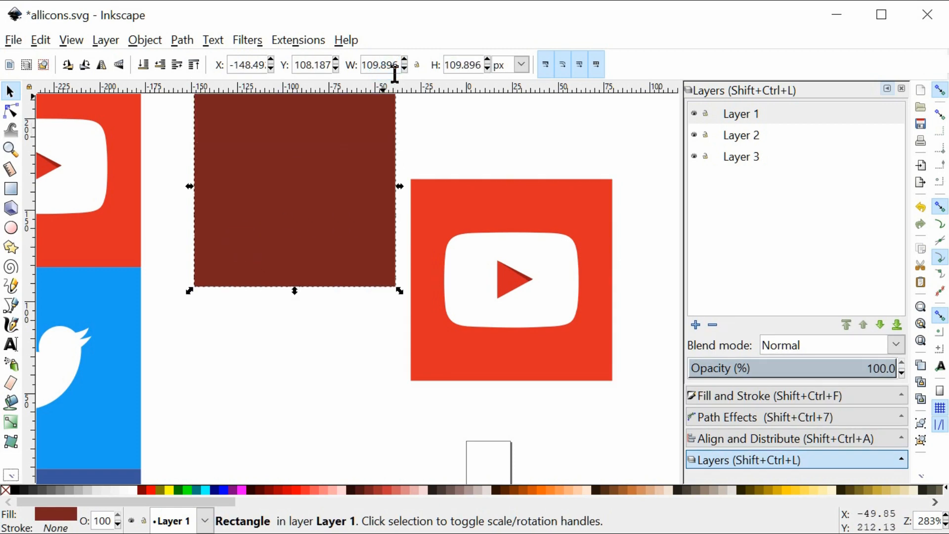
Overlay the resized square on the YouTube icon to check the match, and place it alongside the icon's left edge.
scroll(426, 222, up, 5)
drag(311, 270, 527, 368)
scroll(503, 340, down, 5)
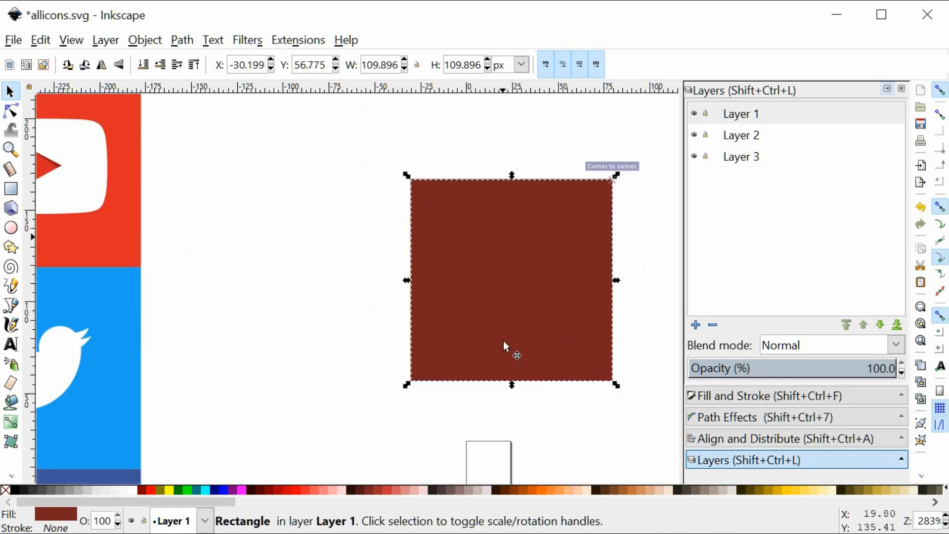
drag(544, 230, 327, 228)
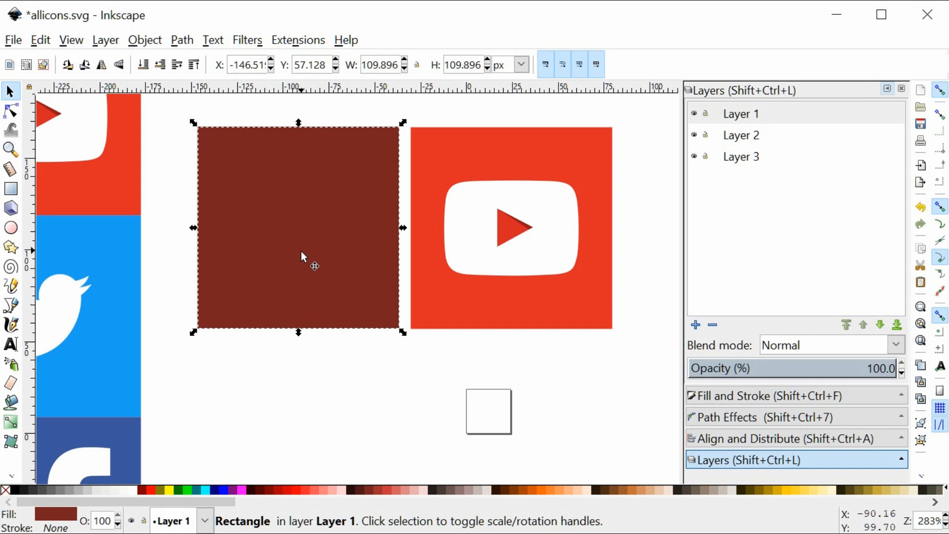
Fill the square with the red background color picked from the YouTube icon.
key(d)
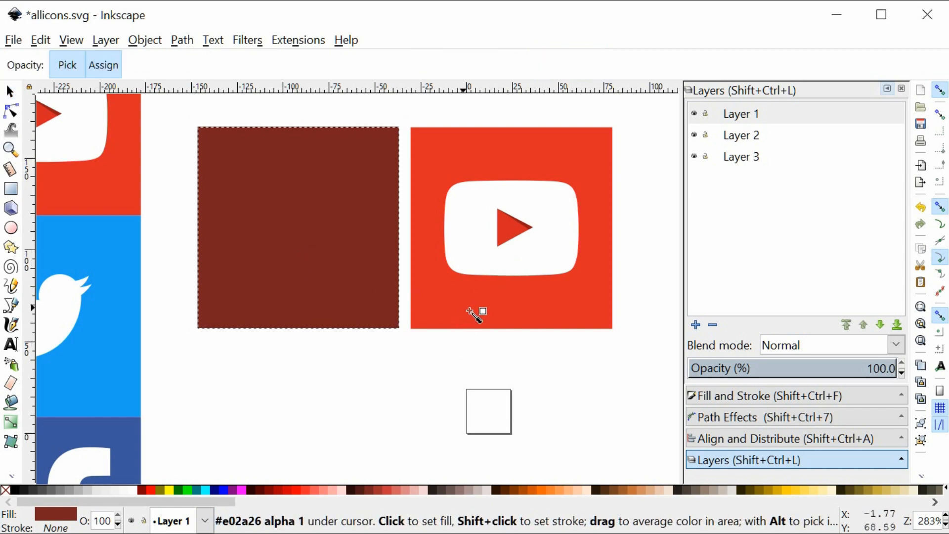
click(489, 304)
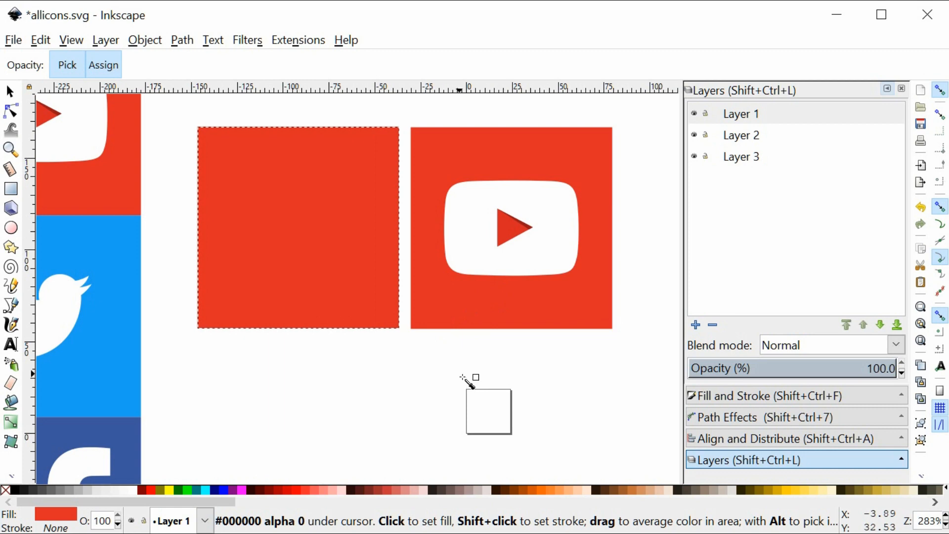
key(s)
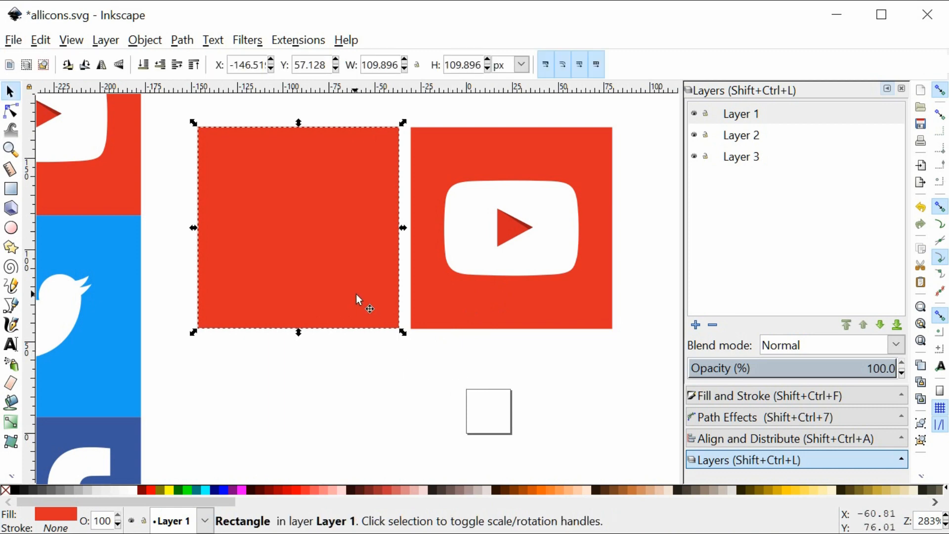
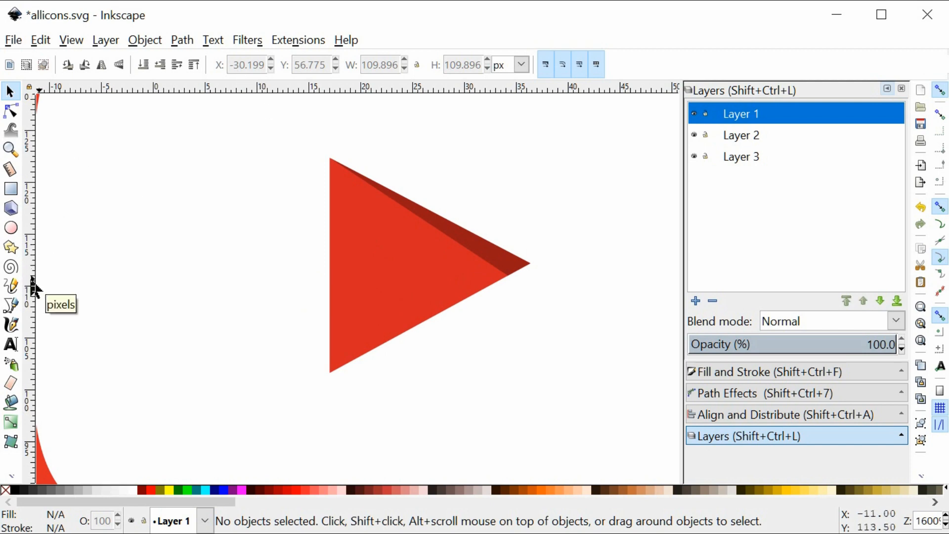
Add a vertical guide along the play triangle's left edge and a horizontal guide at its top corner.
drag(33, 281, 326, 415)
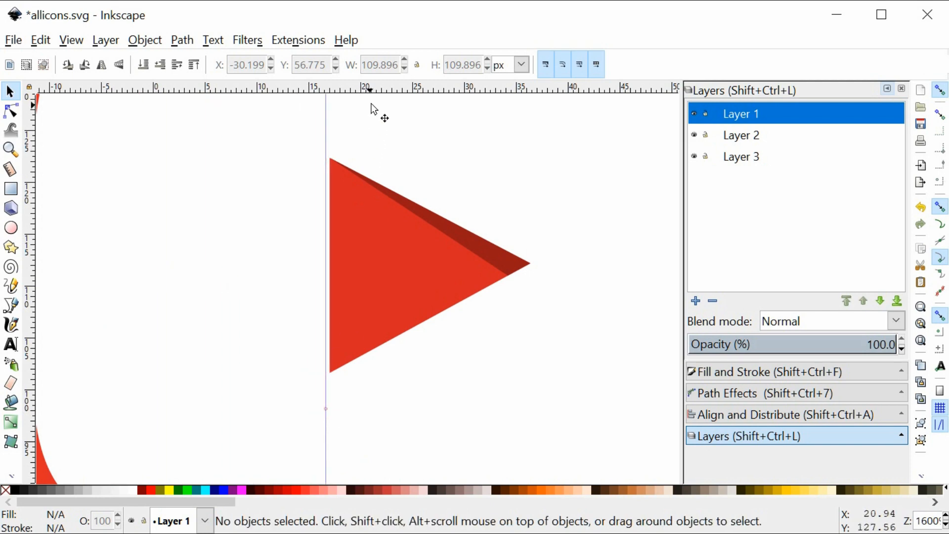
drag(378, 90, 392, 153)
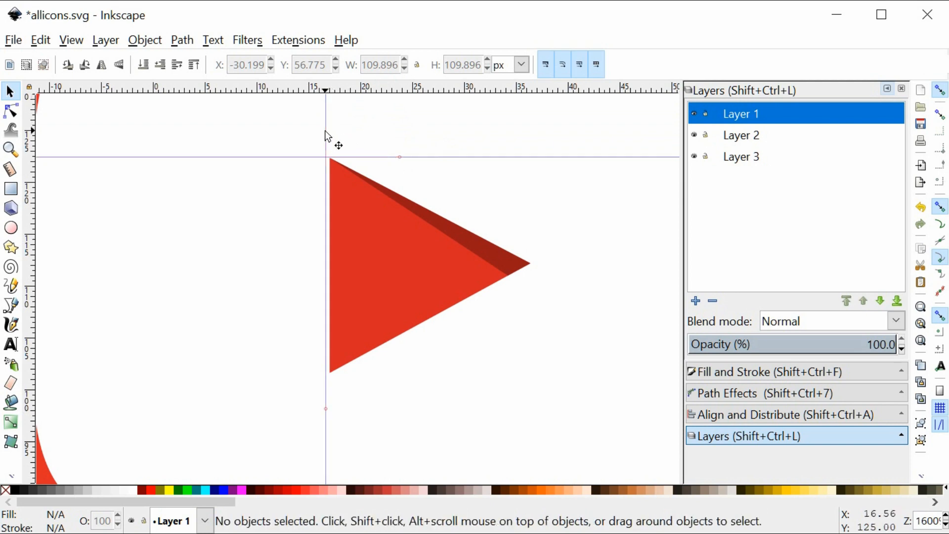
drag(327, 133, 334, 134)
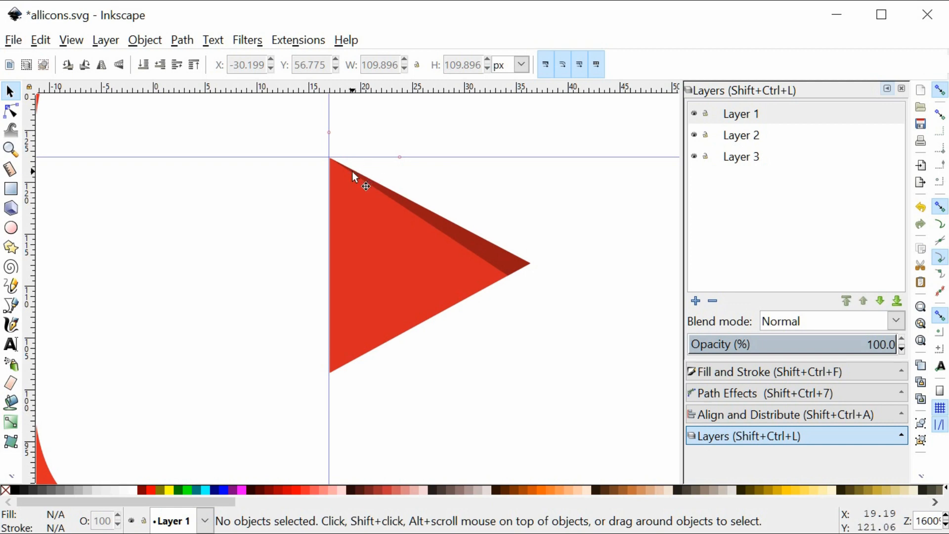
Align both guides precisely with the play triangle's top-left corner, with the vertical guide at about 17.03 px.
key(ctrl)
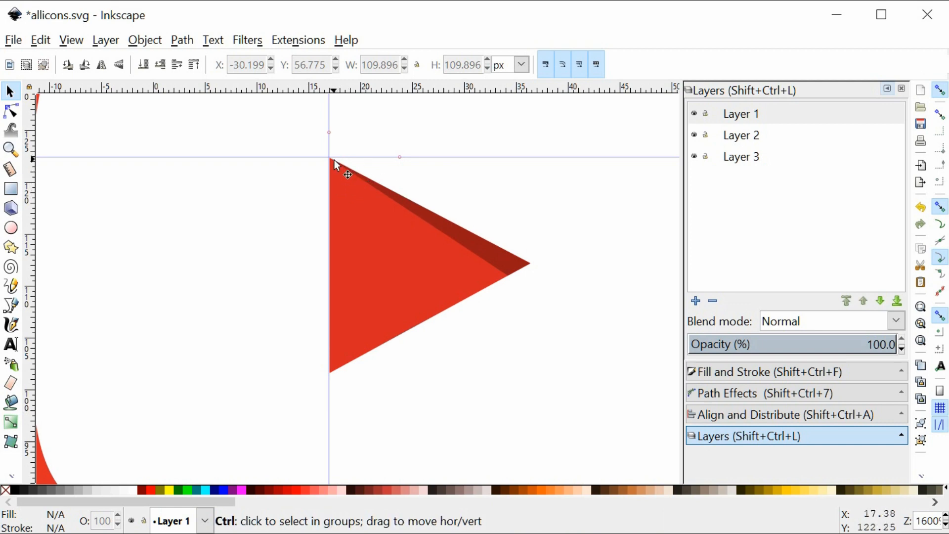
scroll(334, 163, up, 4)
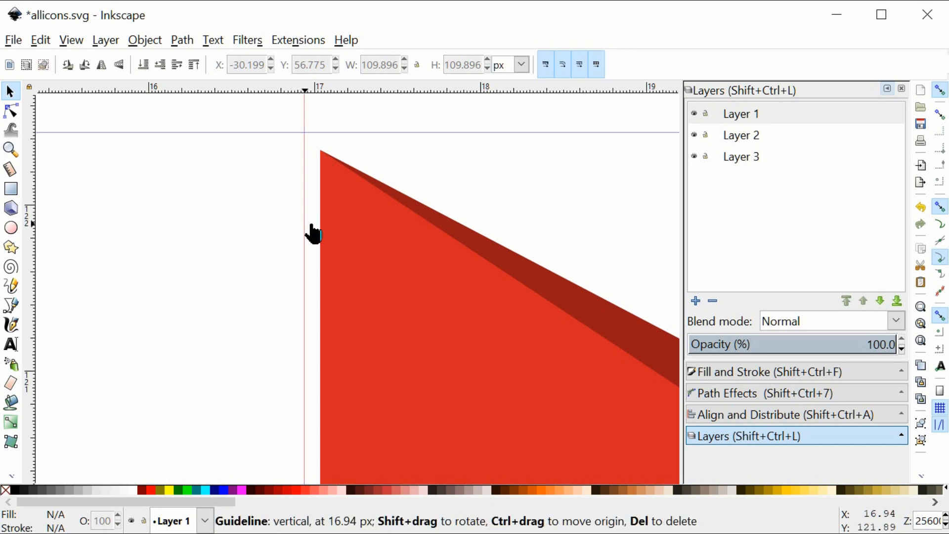
mouse_move(306, 229)
mouse_down()
mouse_move(328, 243)
mouse_move(319, 233)
mouse_up()
drag(373, 132, 379, 149)
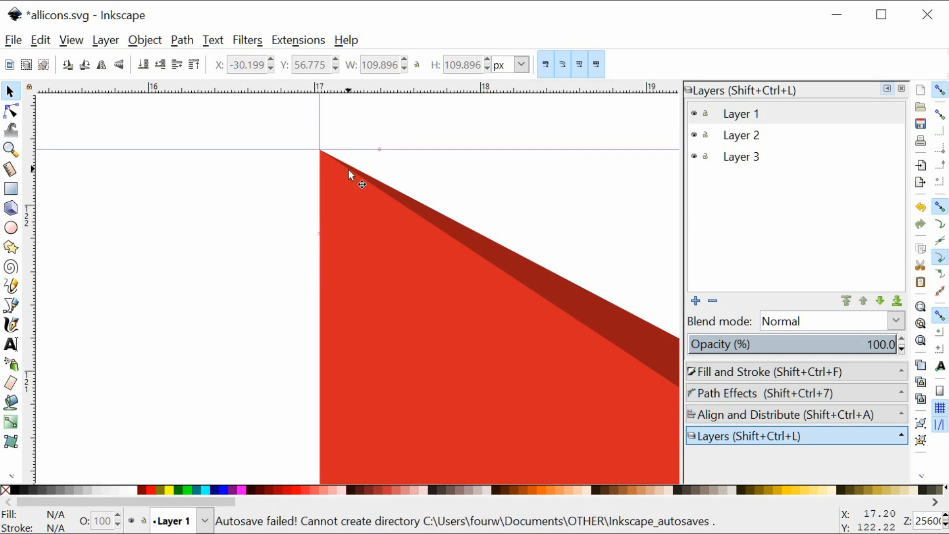
click(320, 118)
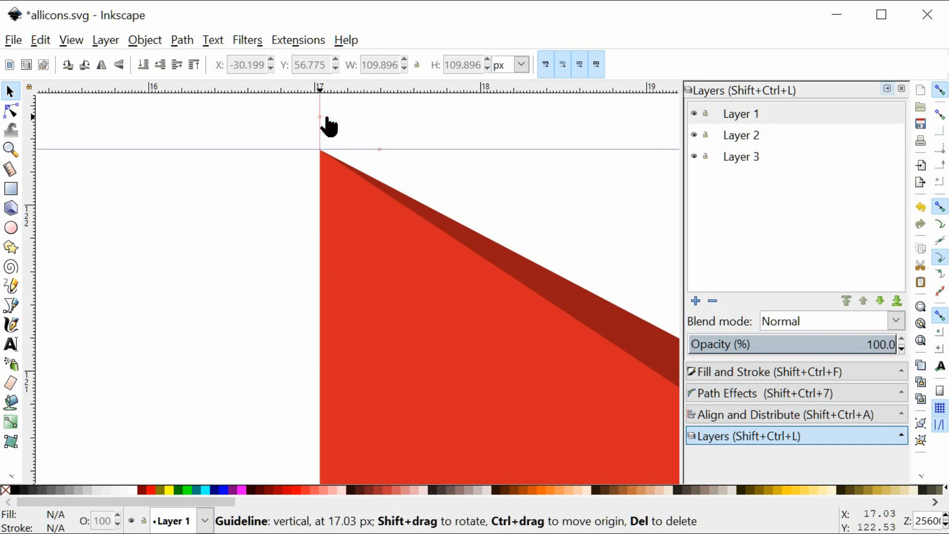
Add a horizontal guide at the play triangle's bottom-left corner.
scroll(437, 188, up, 3)
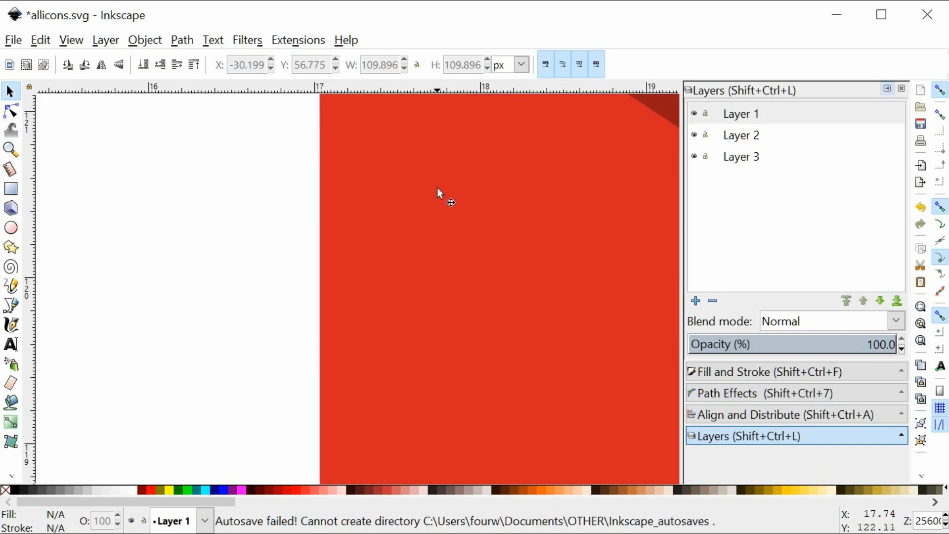
scroll(437, 188, down, 15)
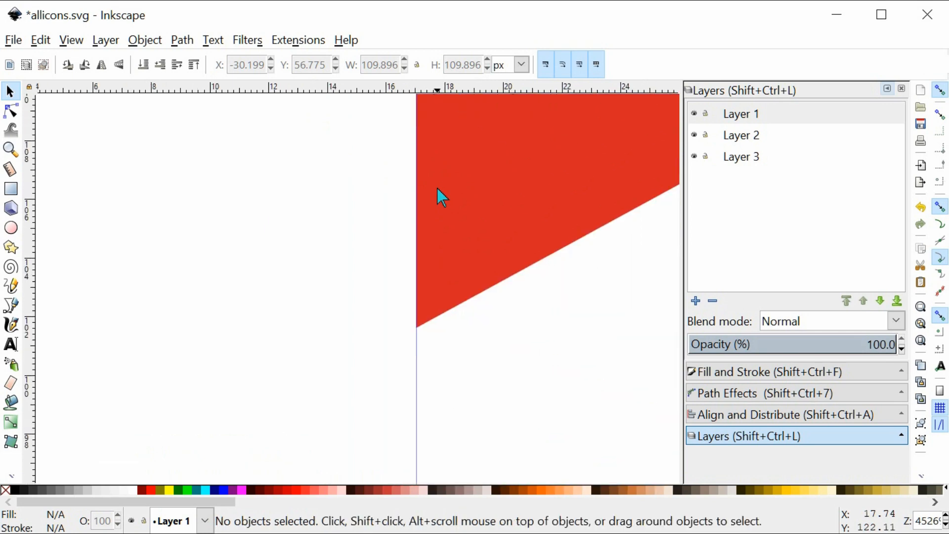
scroll(382, 212, right, 5)
scroll(353, 224, up, 5)
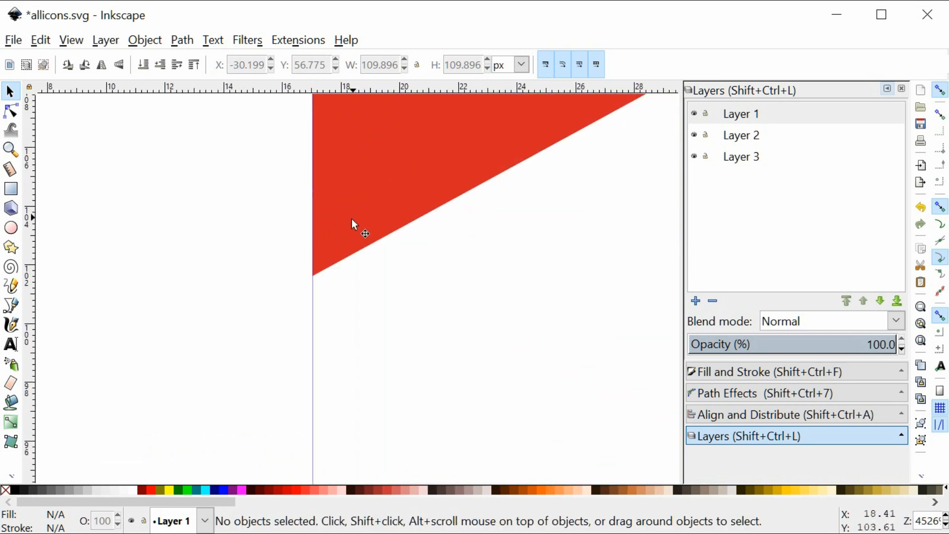
scroll(325, 298, up, 5)
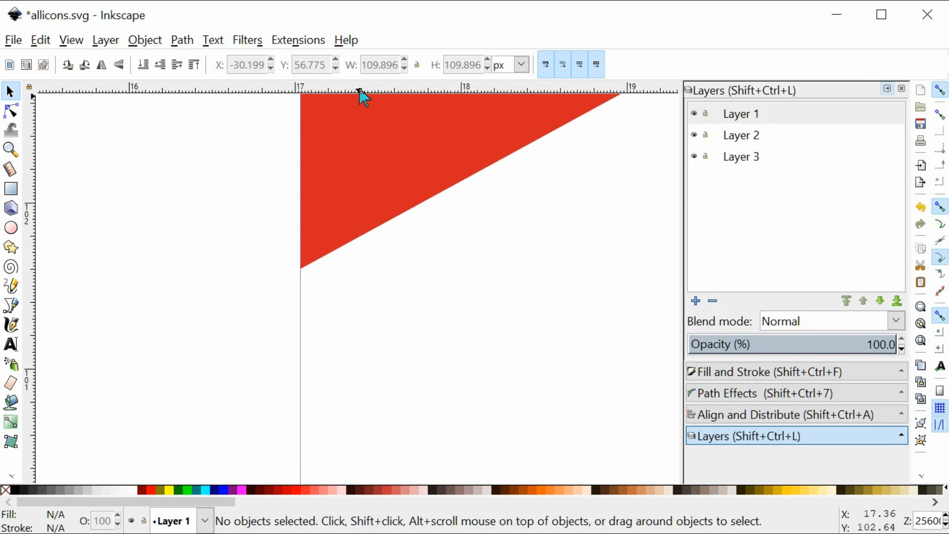
drag(360, 91, 359, 268)
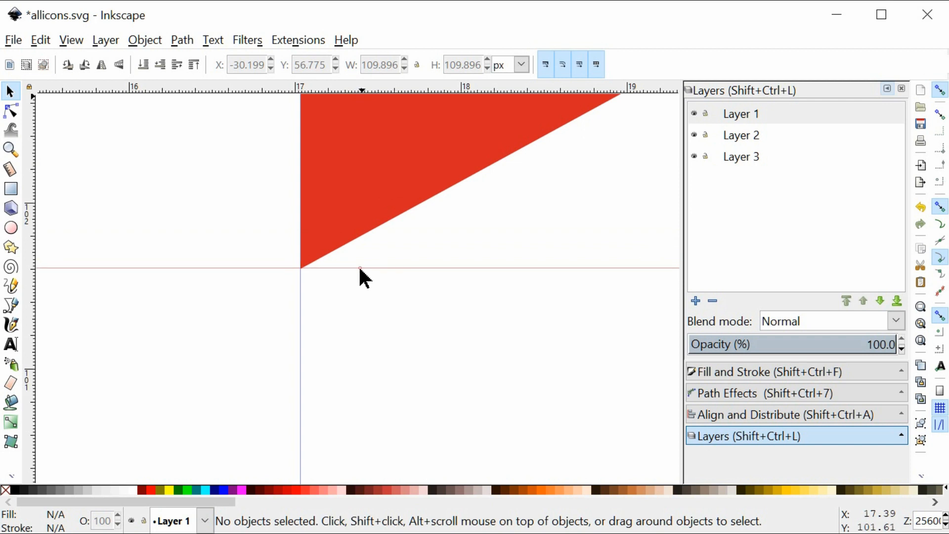
Add a horizontal guide through the play triangle's right tip.
scroll(465, 133, right, 4)
scroll(469, 140, down, 4)
scroll(470, 141, down, 2)
scroll(493, 177, up, 11)
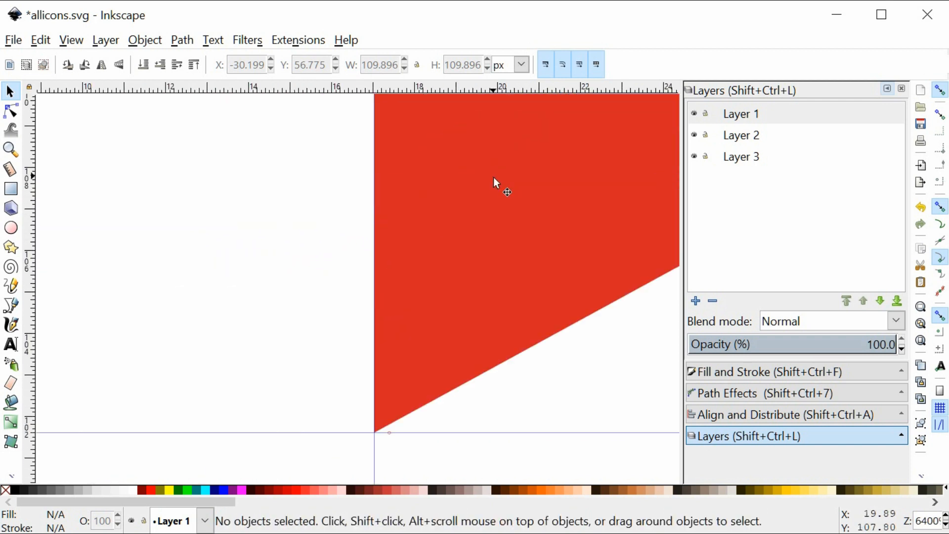
scroll(495, 188, right, 10)
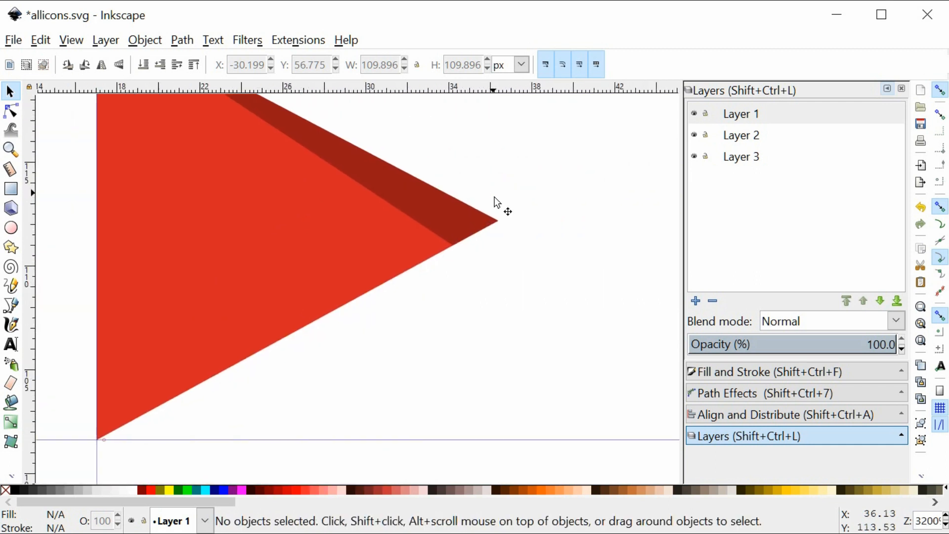
scroll(503, 219, up, 4)
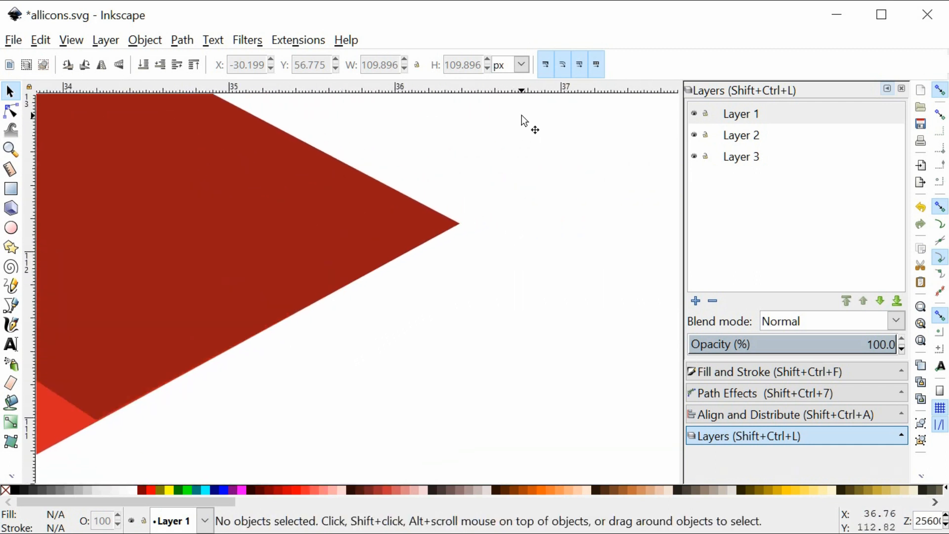
drag(538, 92, 581, 222)
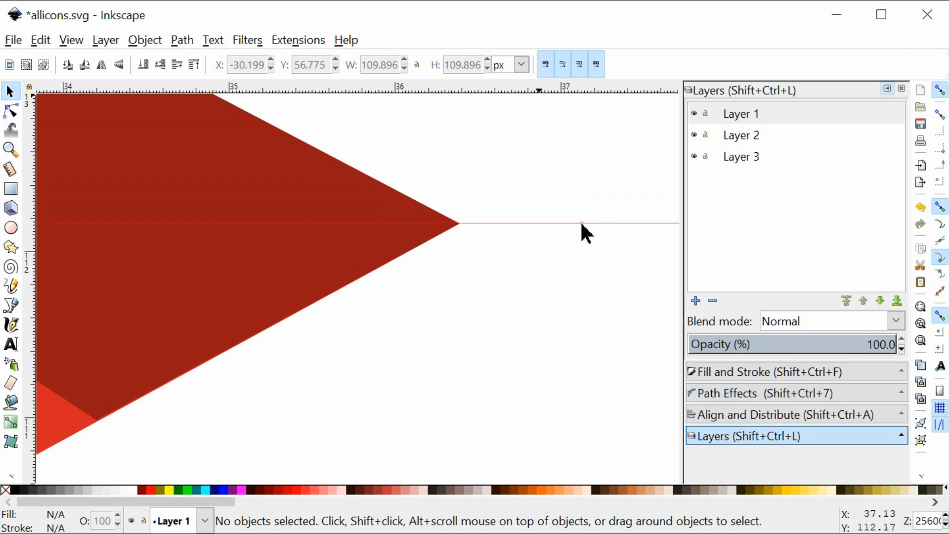
Fine-tune the horizontal guide at the play triangle's right tip and add a vertical guide through the same tip.
drag(584, 223, 585, 222)
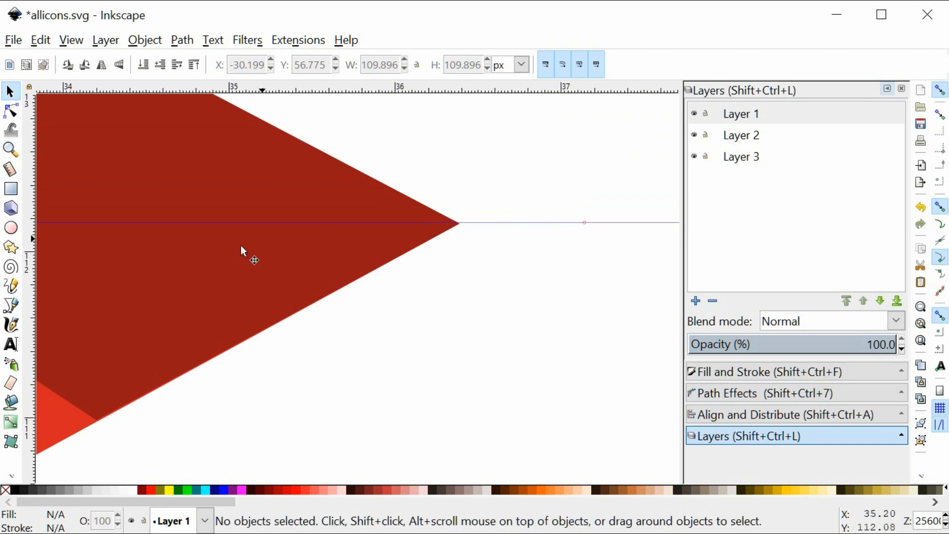
drag(31, 303, 455, 348)
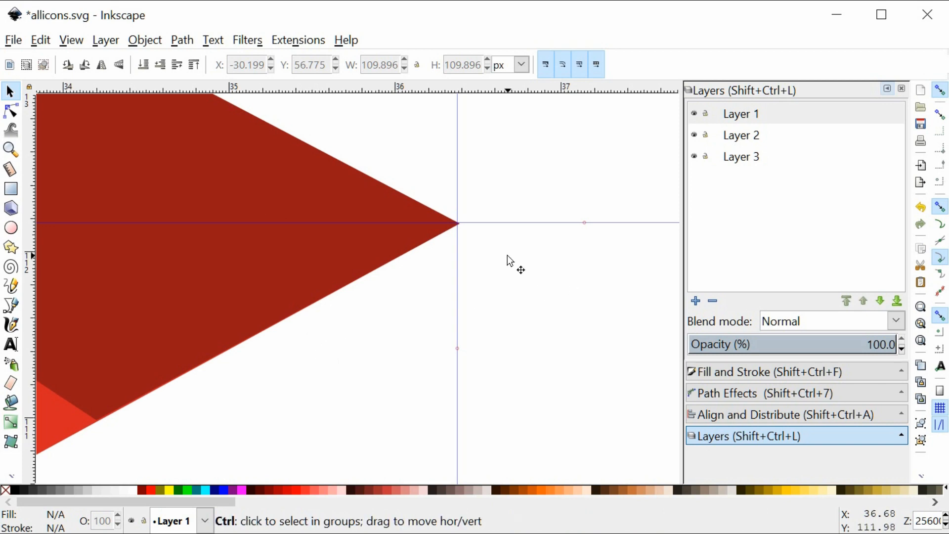
Add a horizontal and a vertical guide crossing at the point where the dark shadow's lower corner meets the triangle's bottom edge.
scroll(314, 366, left, 6)
scroll(418, 242, down, 4)
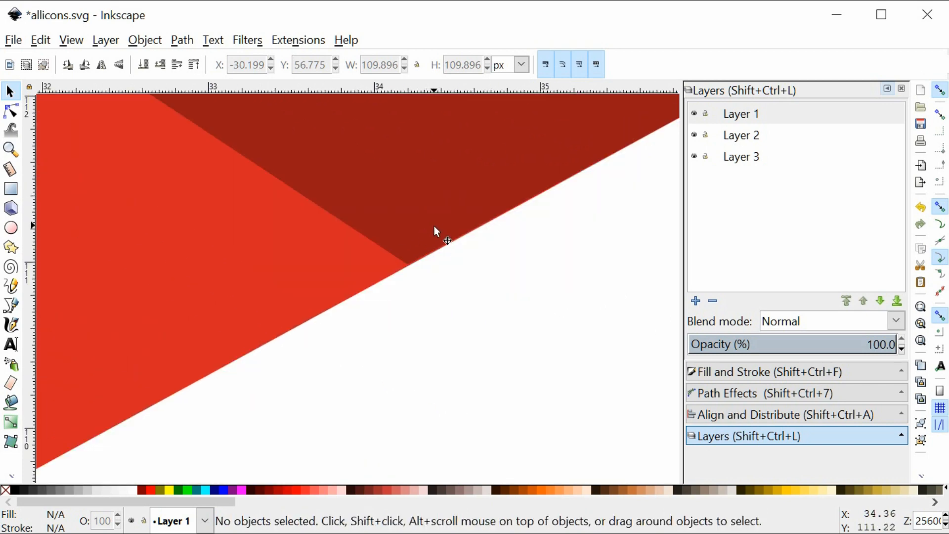
scroll(412, 202, down, 2)
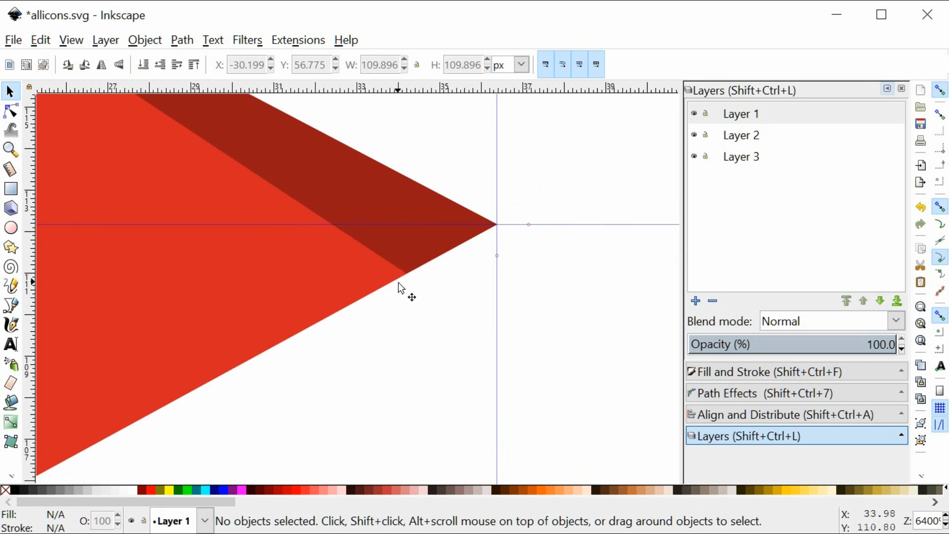
scroll(390, 295, up, 2)
scroll(292, 279, left, 3)
scroll(260, 277, up, 3)
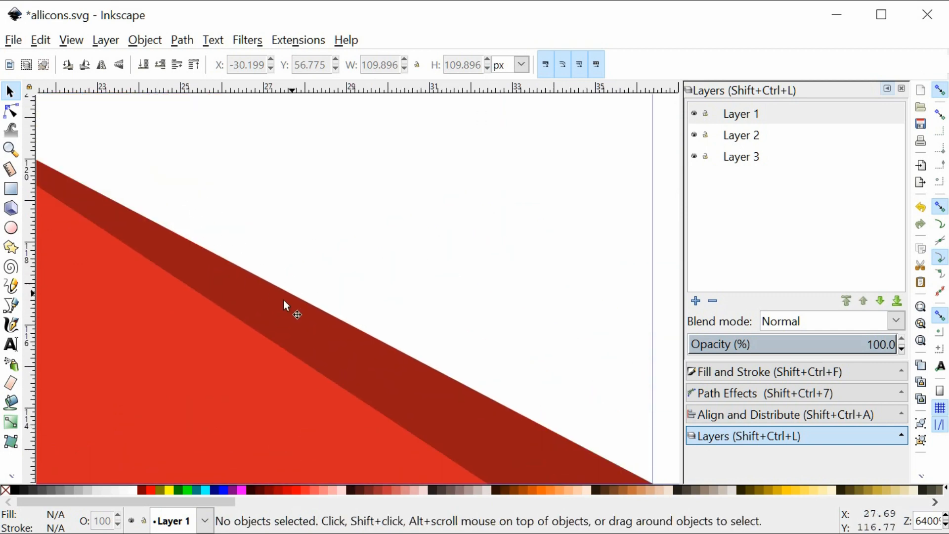
scroll(574, 258, down, 5)
scroll(470, 282, right, 2)
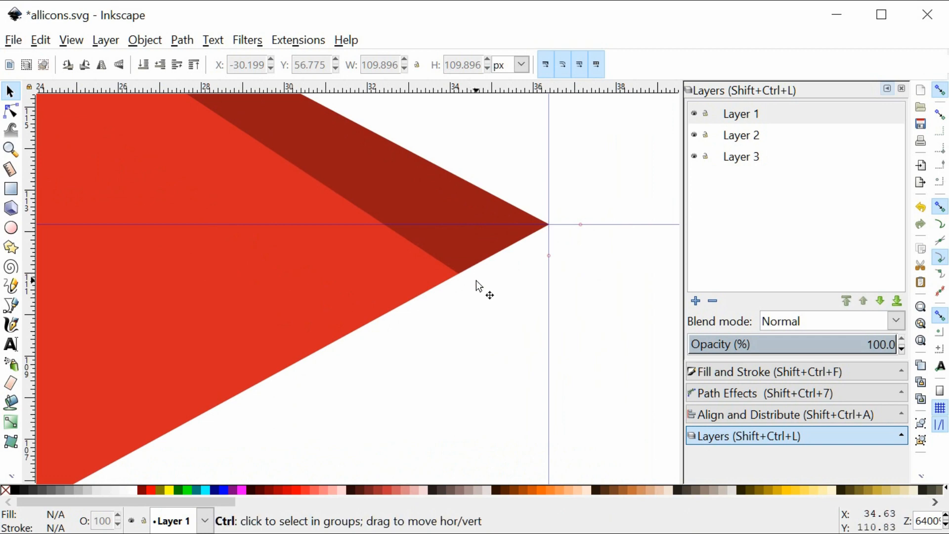
scroll(475, 281, up, 4)
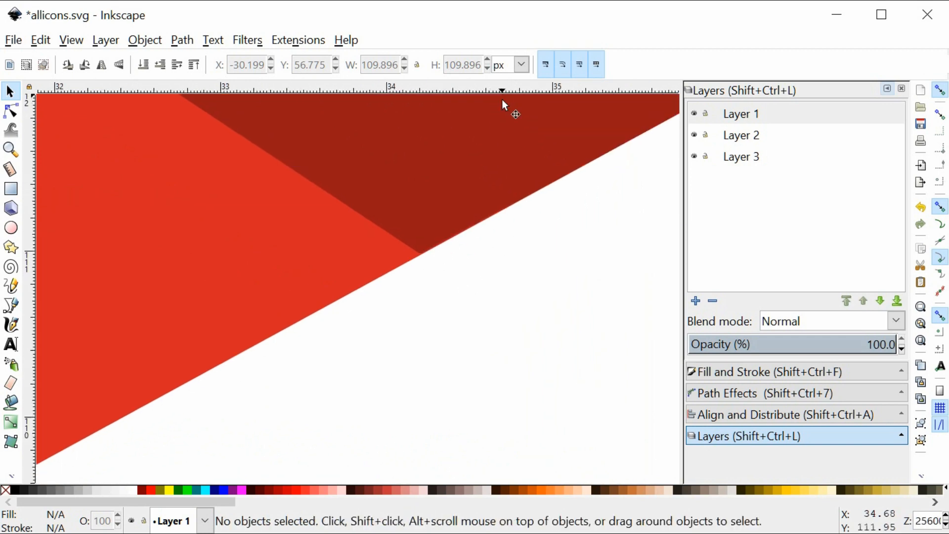
drag(549, 115, 530, 254)
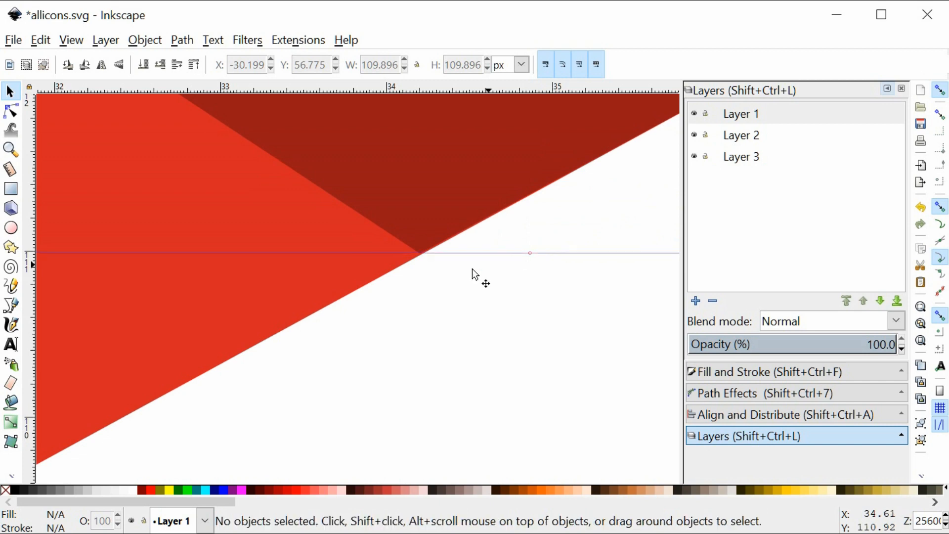
drag(32, 313, 420, 344)
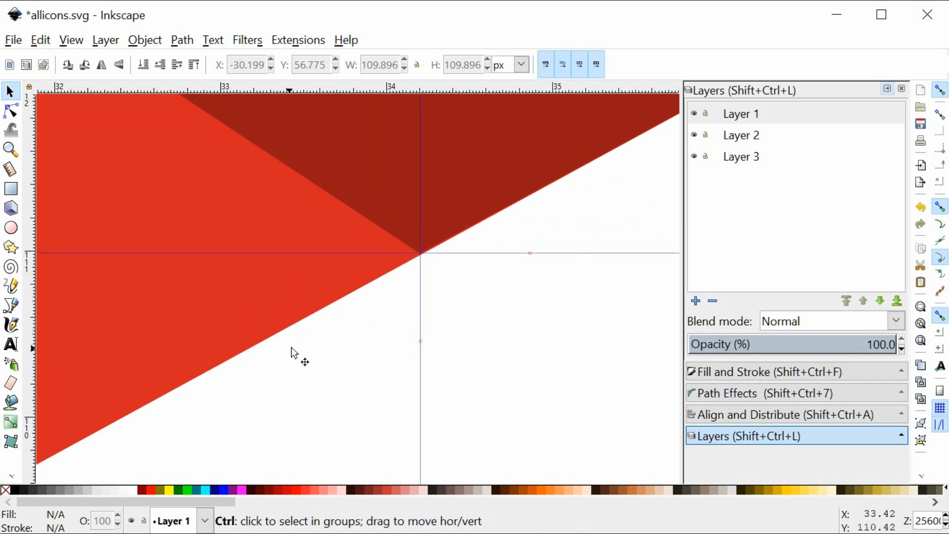
Draw a closed six-node practice shape about 10.1 by 7.6 px with the Pen tool, left of the play triangle.
ctrl+scroll(295, 355, down, 5)
ctrl+scroll(292, 351, down, 2)
shift+scroll(247, 406, left, 8)
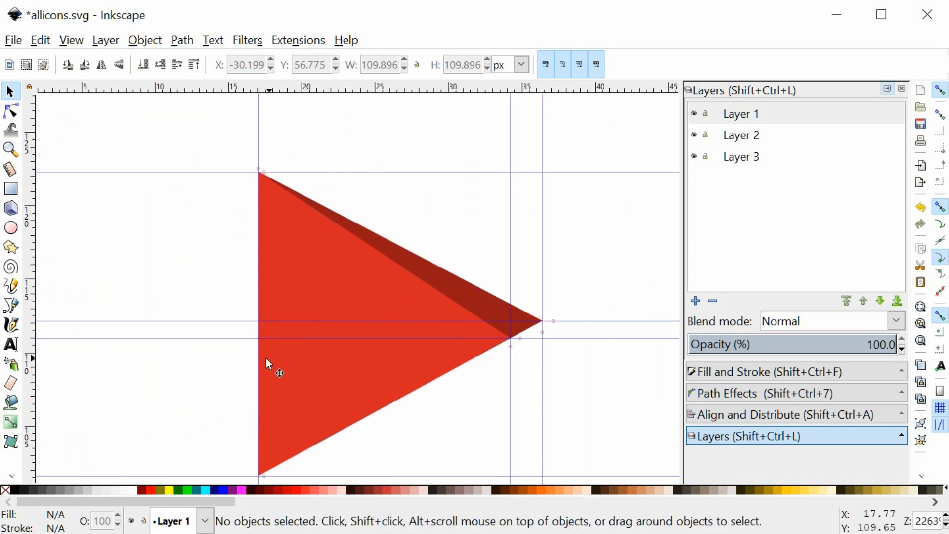
scroll(262, 396, down, 4)
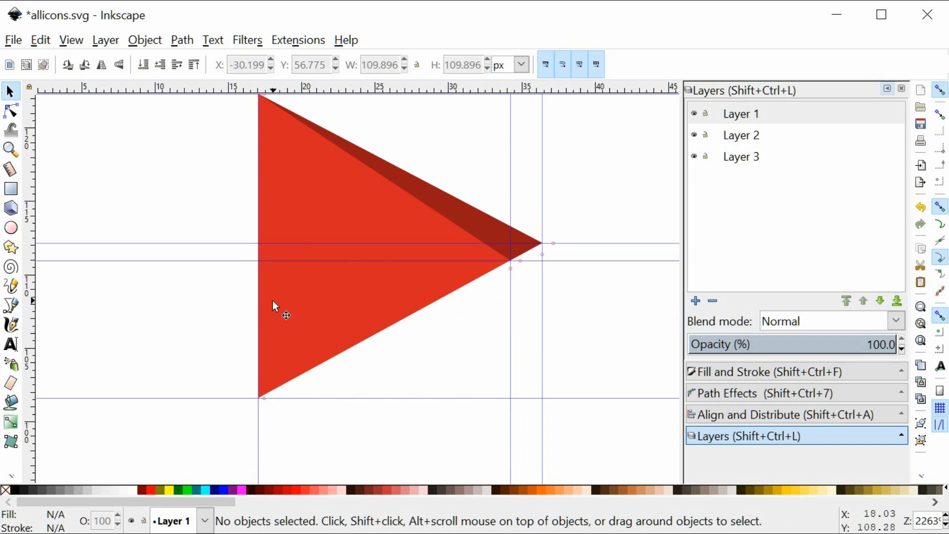
scroll(272, 301, up, 5)
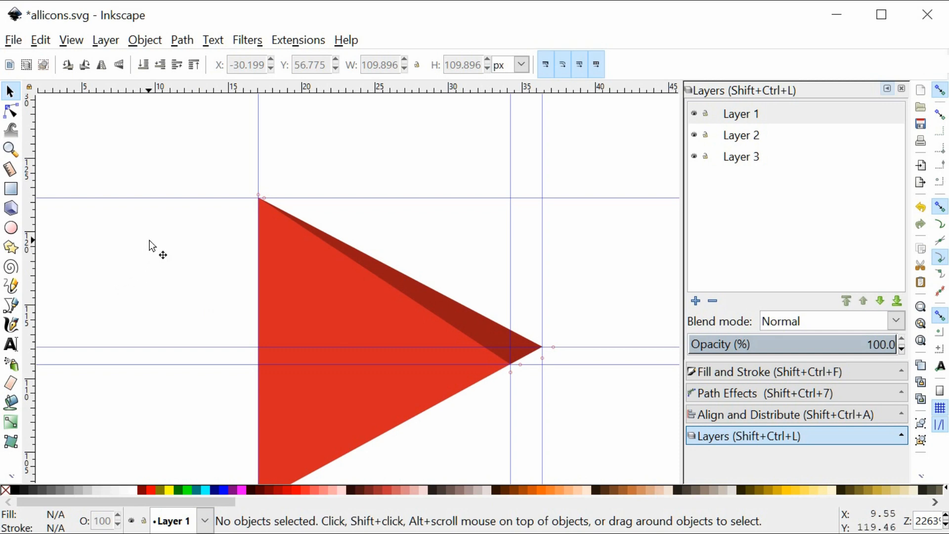
key(shift)
key(shift+F6)
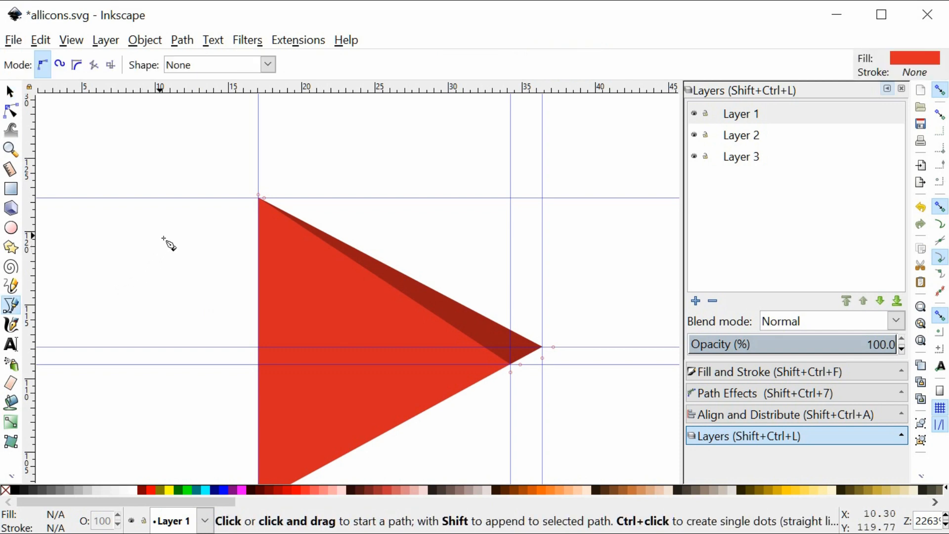
click(124, 240)
click(212, 261)
click(112, 325)
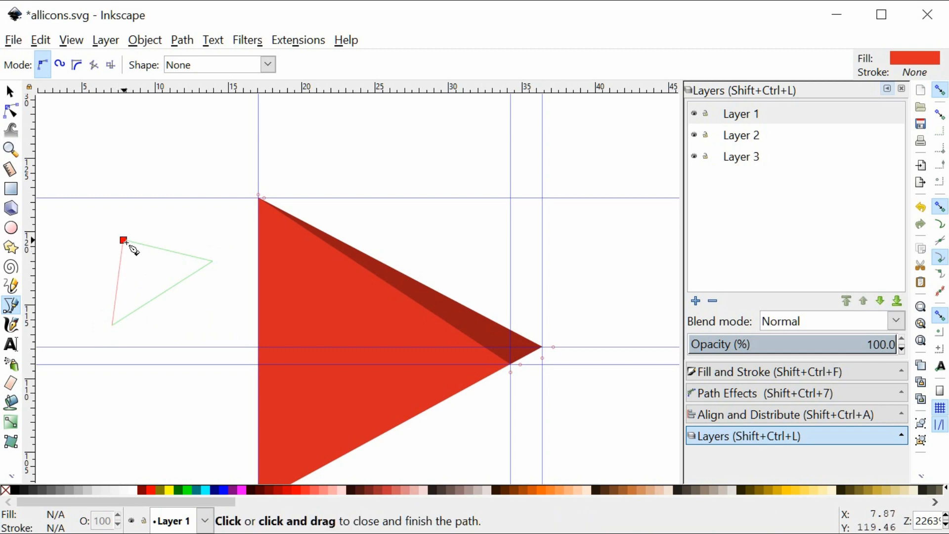
click(63, 292)
click(68, 240)
click(90, 215)
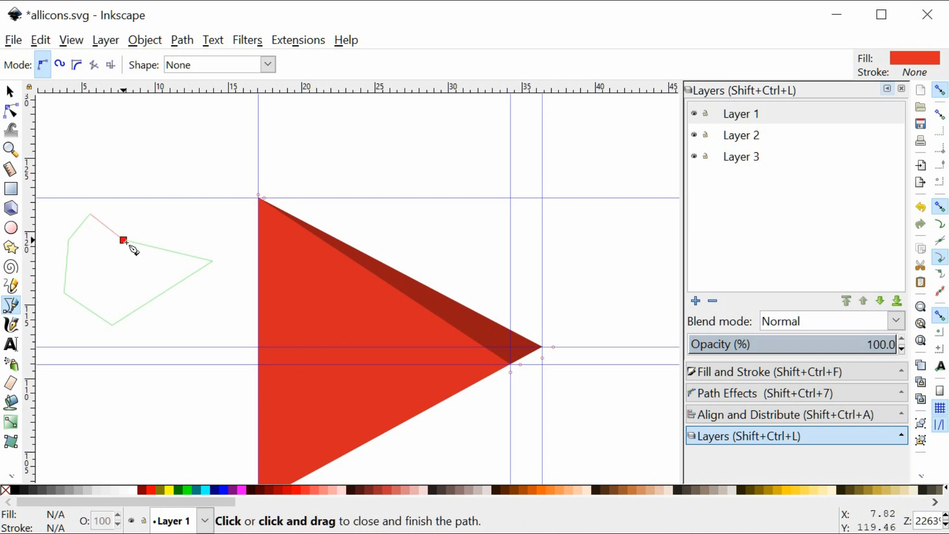
click(124, 240)
key(s)
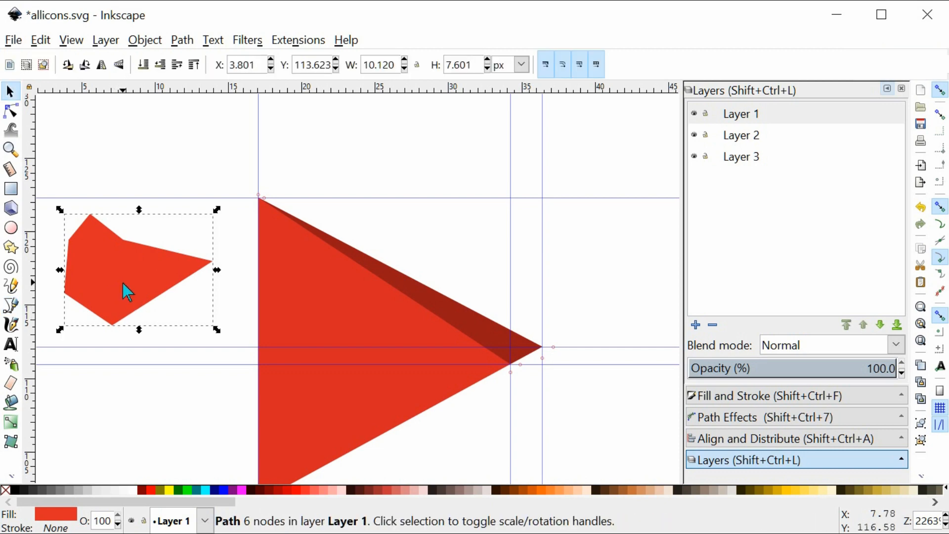
Try moving, rotating and vertically flipping the six-node practice shape, and delete it.
drag(125, 287, 148, 244)
drag(240, 169, 201, 285)
click(162, 250)
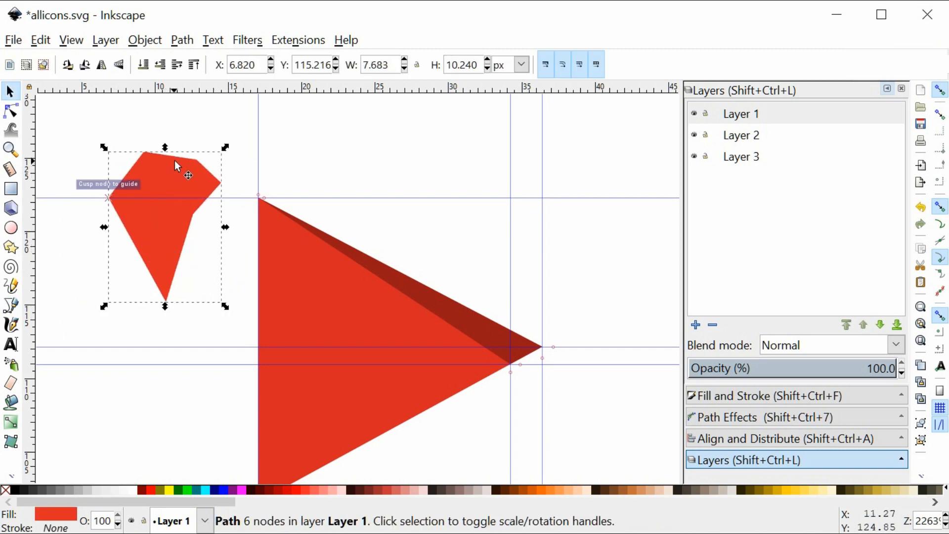
drag(165, 149, 149, 425)
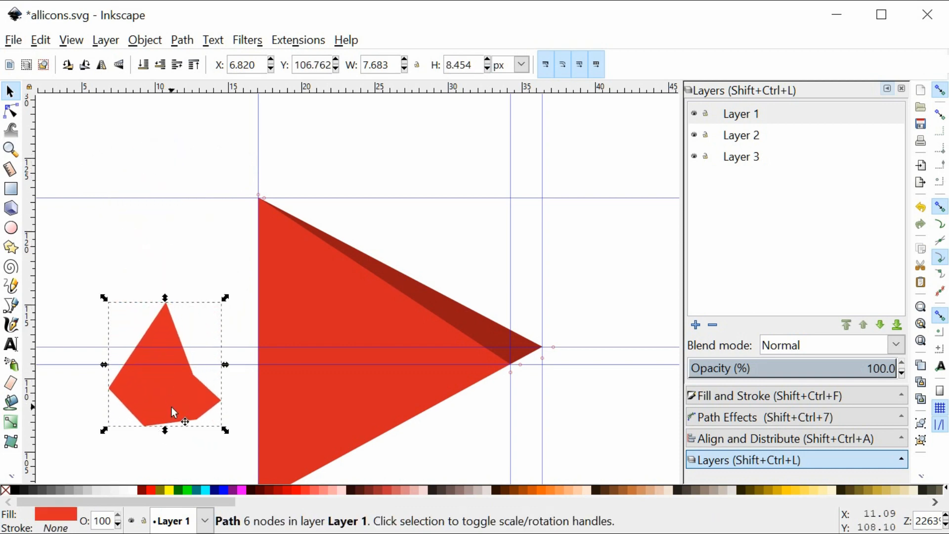
key(Delete)
Keep snapping enabled and start a Pen tool path at the guide intersection on the play triangle's top-left corner.
scroll(208, 314, down, 5)
scroll(208, 314, up, 3)
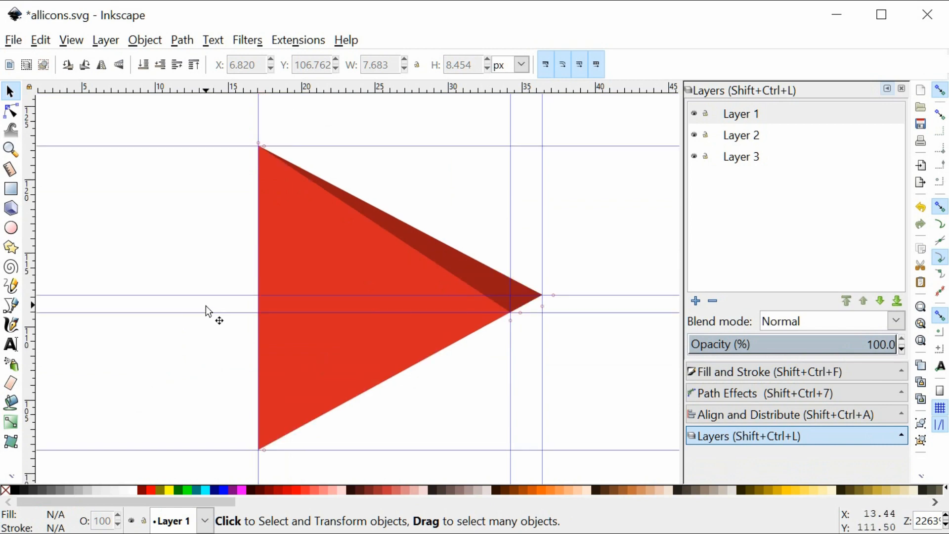
key(shift+F6)
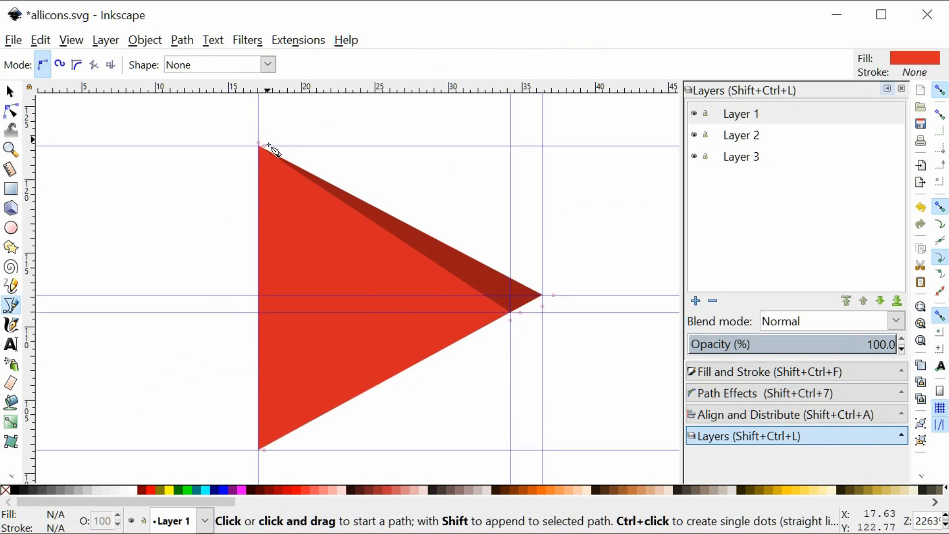
scroll(262, 150, up, 7)
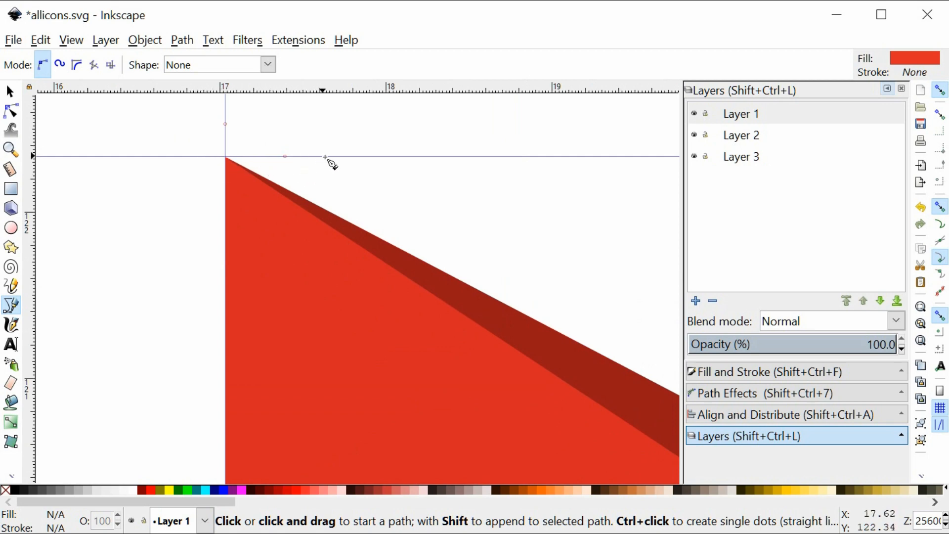
click(940, 90)
click(940, 90)
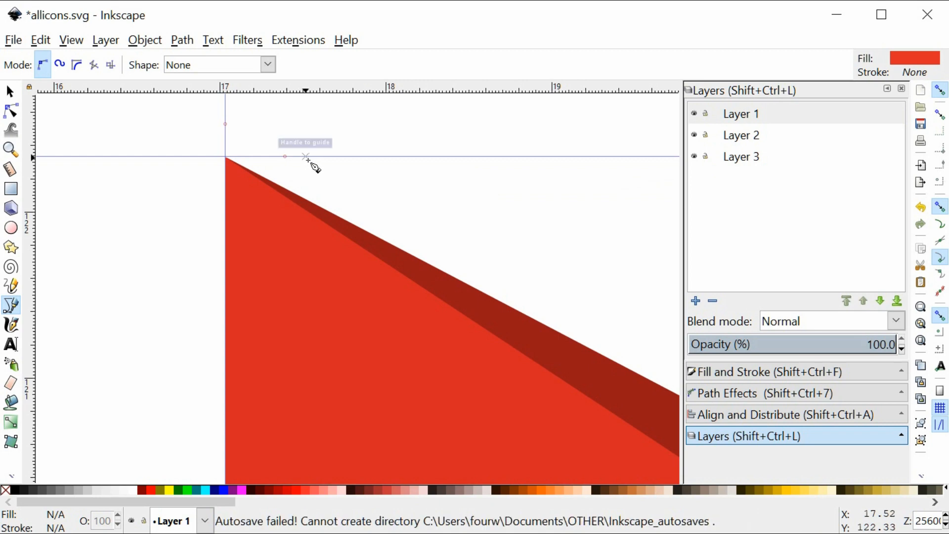
click(225, 157)
Extend the path with a straight segment to the guide intersection at the play triangle's right tip.
scroll(339, 206, down, 3)
scroll(328, 221, right, 5)
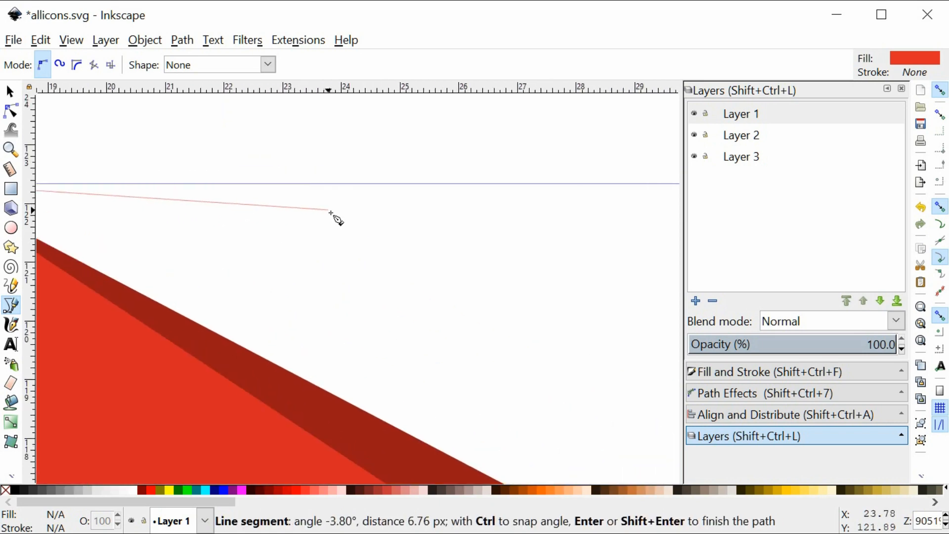
scroll(337, 210, right, 4)
scroll(341, 206, down, 8)
scroll(341, 206, down, 3)
scroll(341, 207, right, 3)
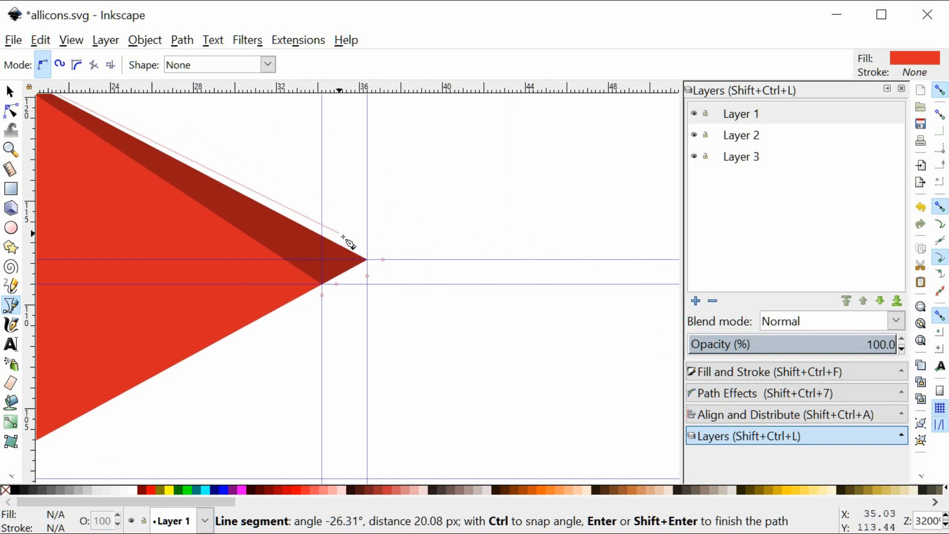
scroll(356, 247, up, 6)
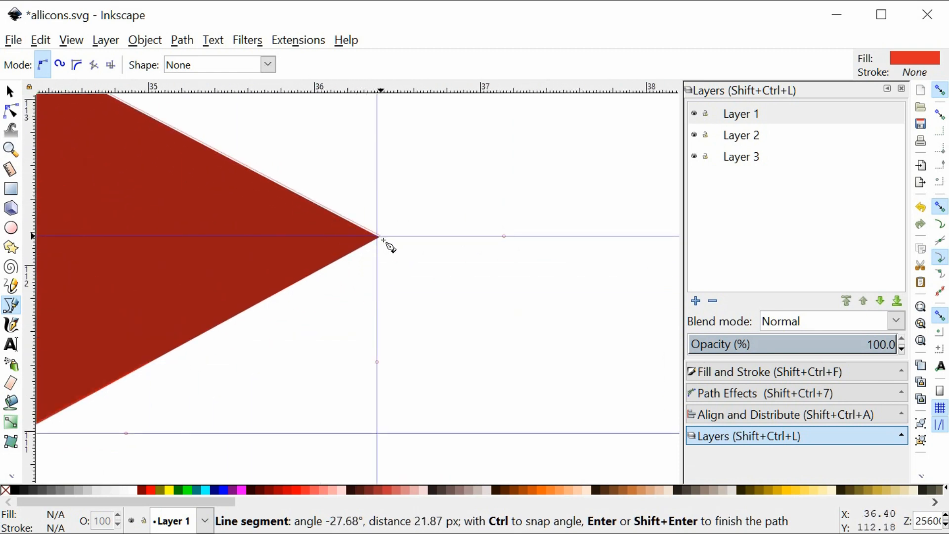
click(377, 236)
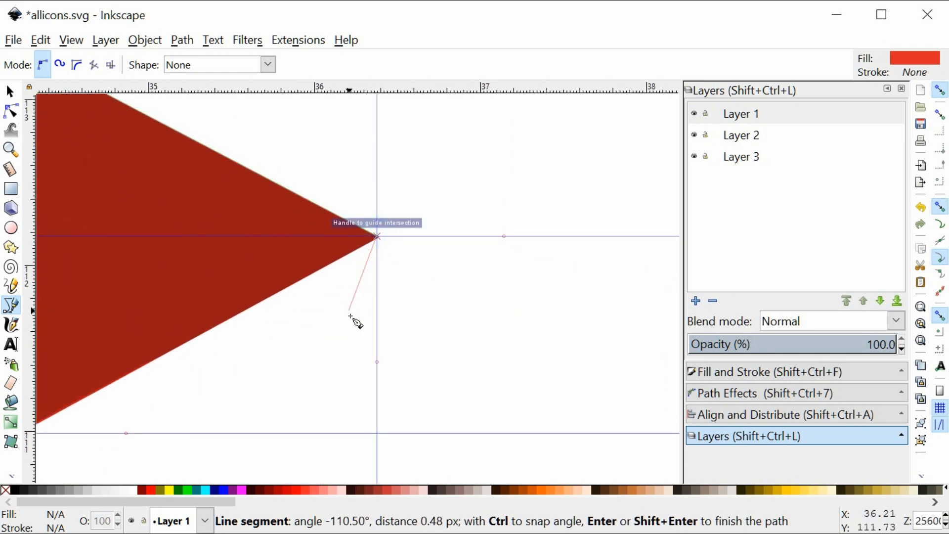
Continue the path to the guide intersection at the bottom-left corner and close it at the top-left starting node.
scroll(316, 325, down, 7)
scroll(247, 351, left, 10)
scroll(350, 384, down, 3)
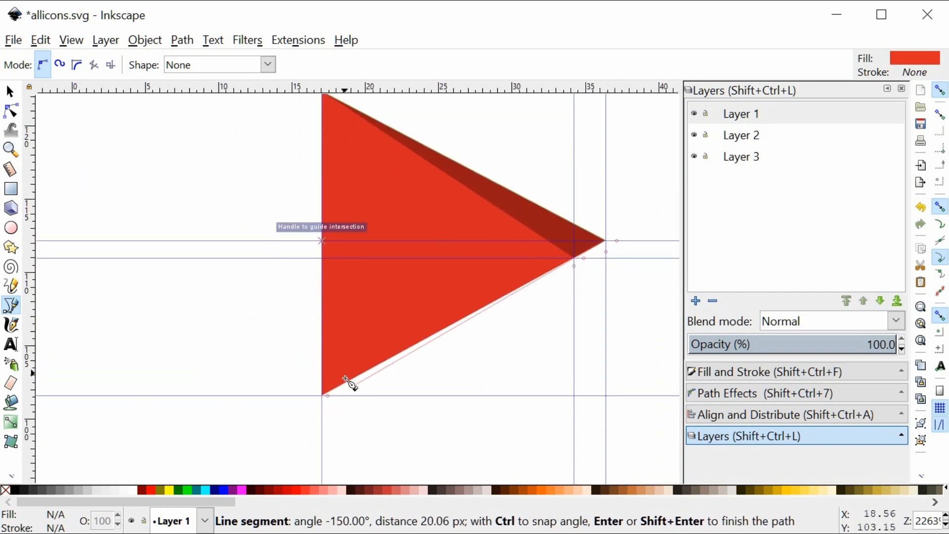
scroll(299, 443, up, 7)
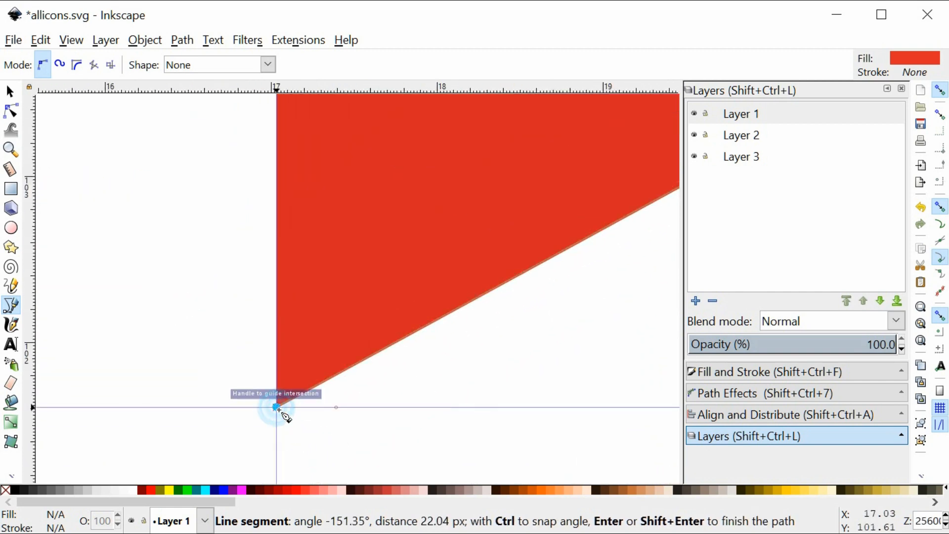
click(277, 408)
scroll(297, 296, up, 10)
scroll(296, 299, up, 15)
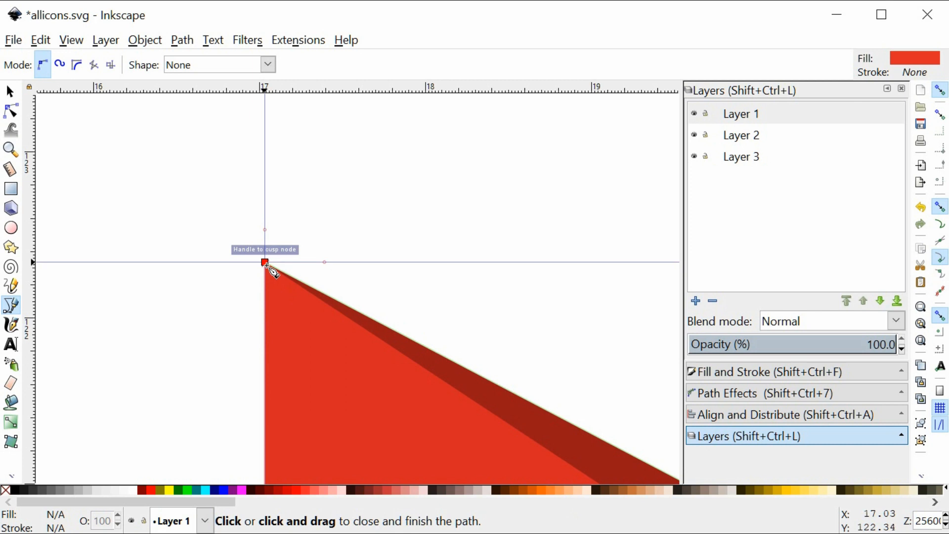
click(265, 263)
Fill the newly drawn triangle with orange.
scroll(565, 360, down, 3)
scroll(544, 371, right, 4)
scroll(530, 368, down, 5)
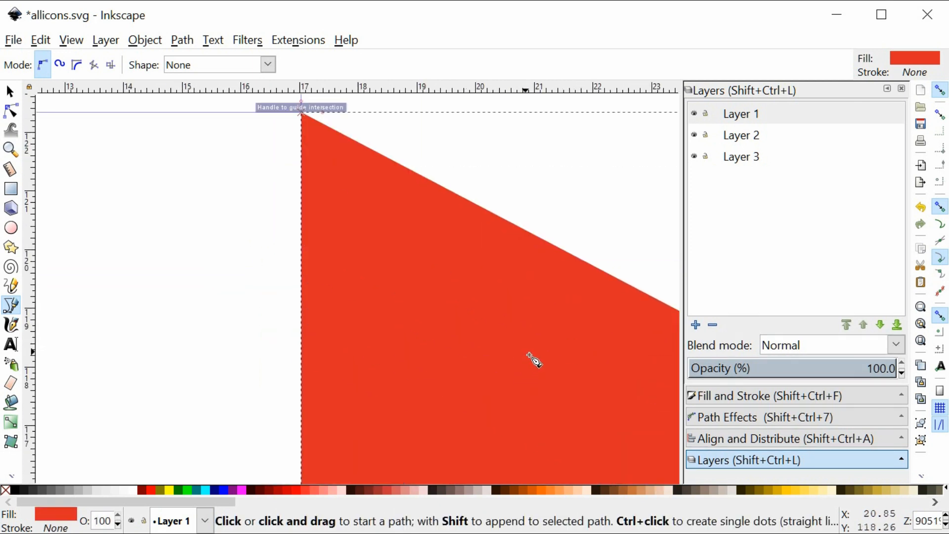
scroll(524, 354, down, 3)
scroll(504, 356, down, 2)
scroll(449, 364, right, 3)
scroll(460, 356, down, 1)
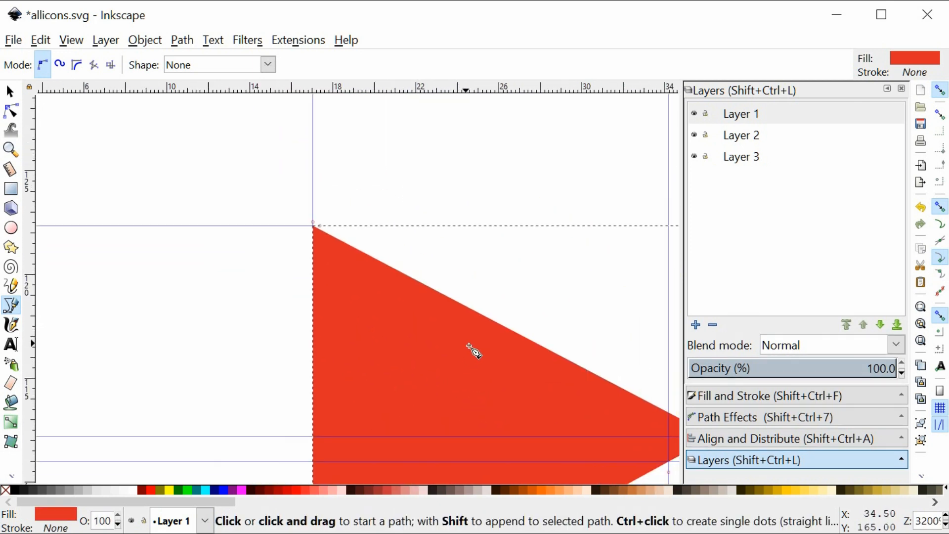
scroll(472, 349, down, 5)
scroll(469, 350, up, 1)
scroll(468, 350, right, 3)
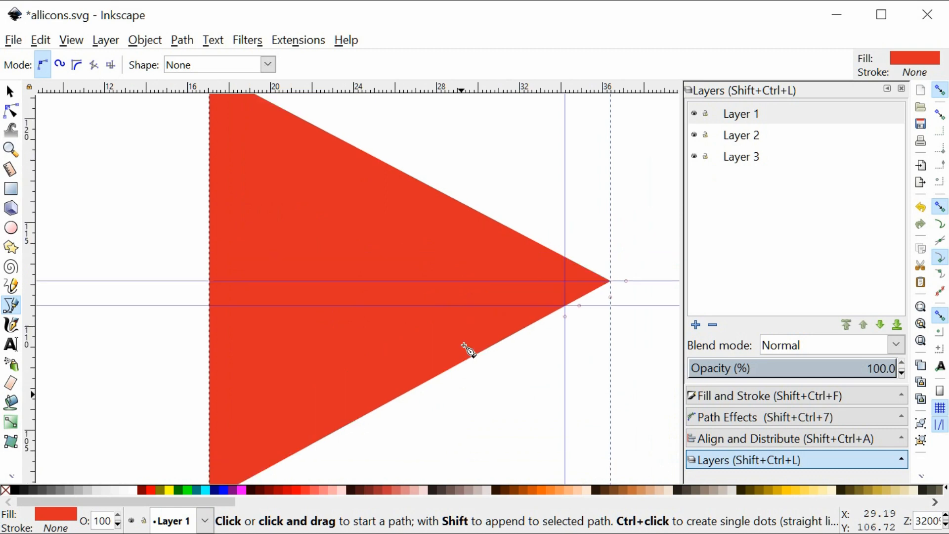
click(539, 489)
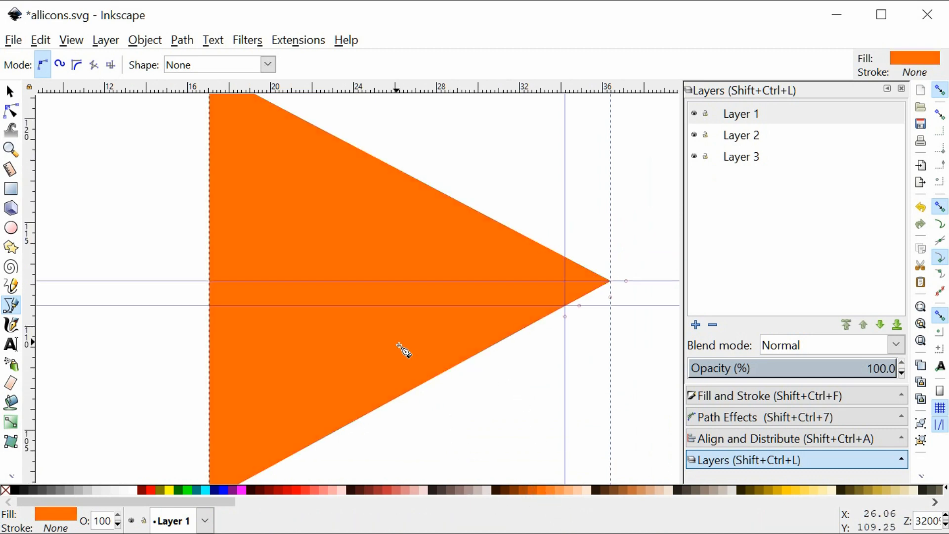
Move the orange triangle aside to the left of the original for comparison, and undo the move.
key(s)
scroll(388, 362, down, 2)
drag(370, 363, 231, 376)
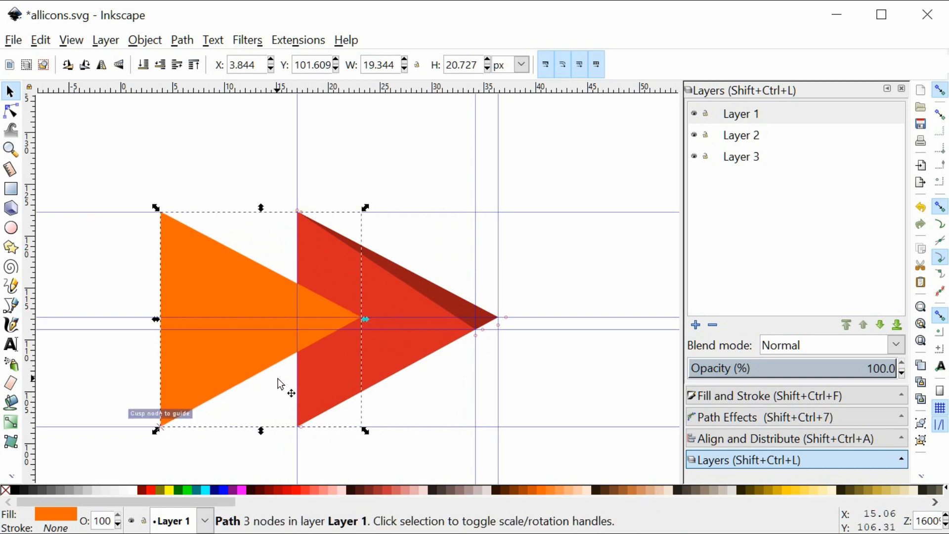
key(ctrl+z)
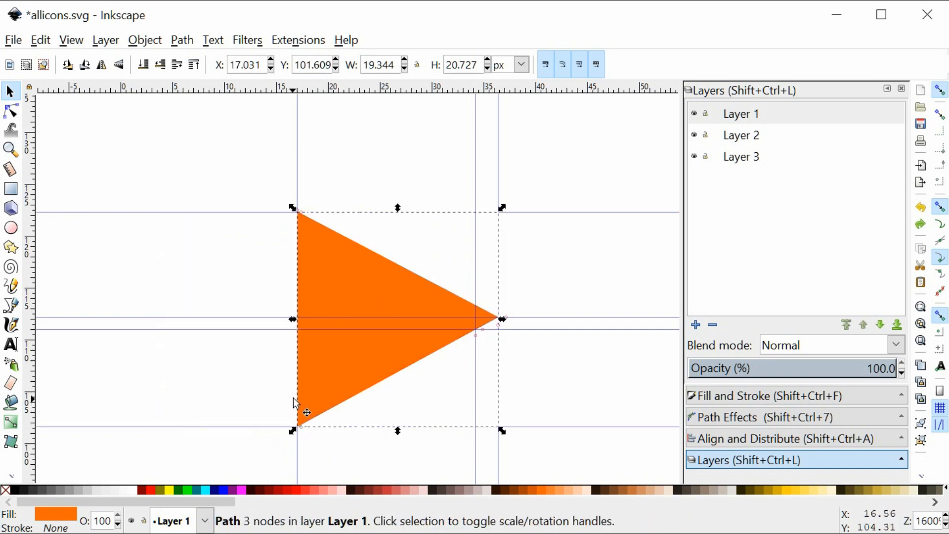
Move the orange triangle to Layer 2.
right_click(362, 287)
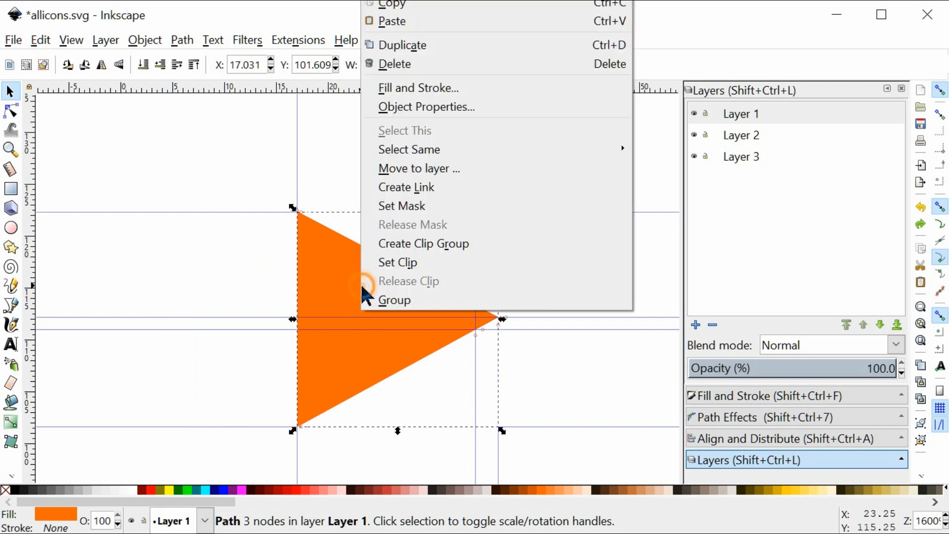
click(425, 169)
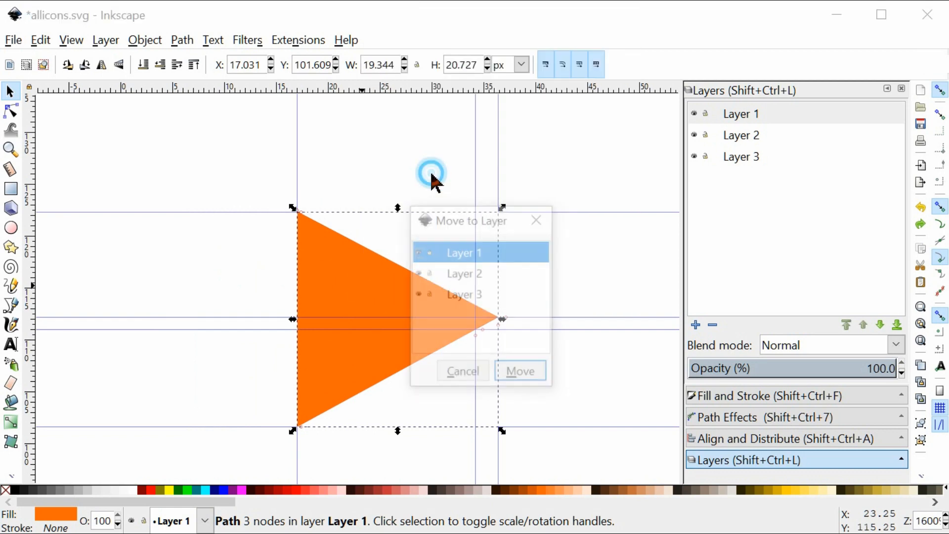
click(468, 275)
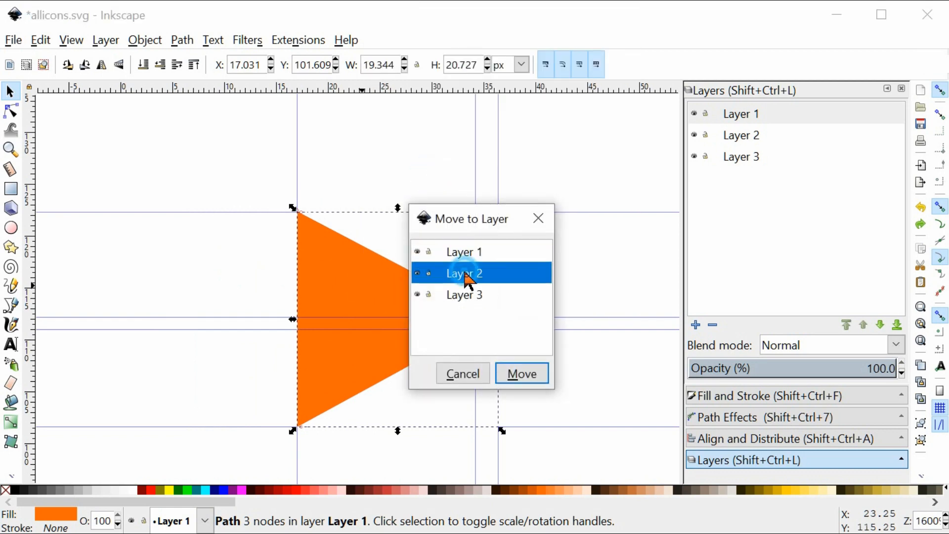
click(517, 376)
With the Layer 1 icon group selected, start a Pen path at the triangle's top-left guide intersection and add a straight segment to the right tip.
click(424, 275)
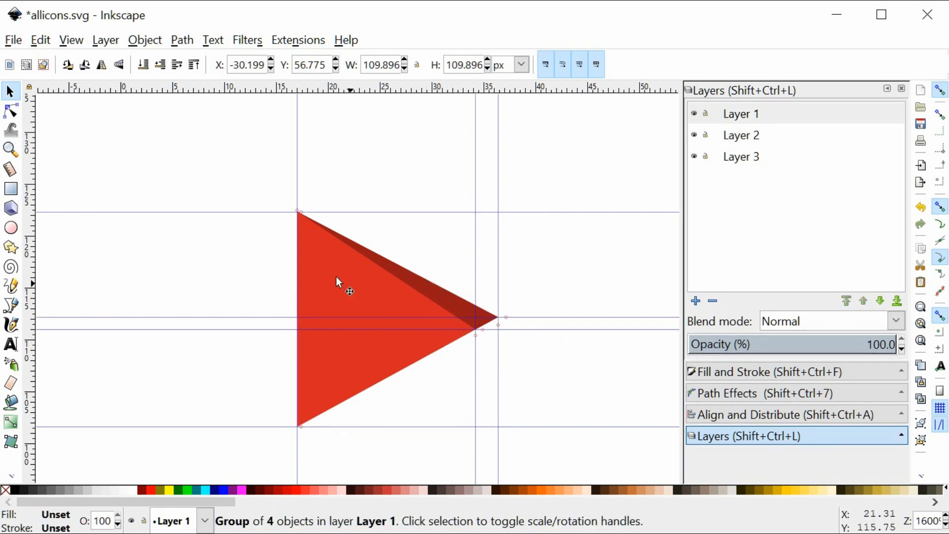
scroll(268, 227, up, 2)
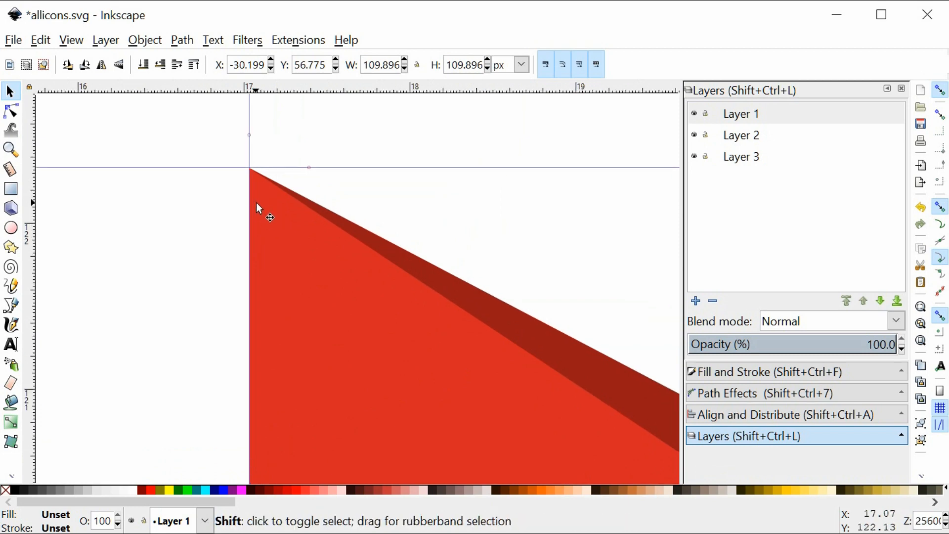
key(b)
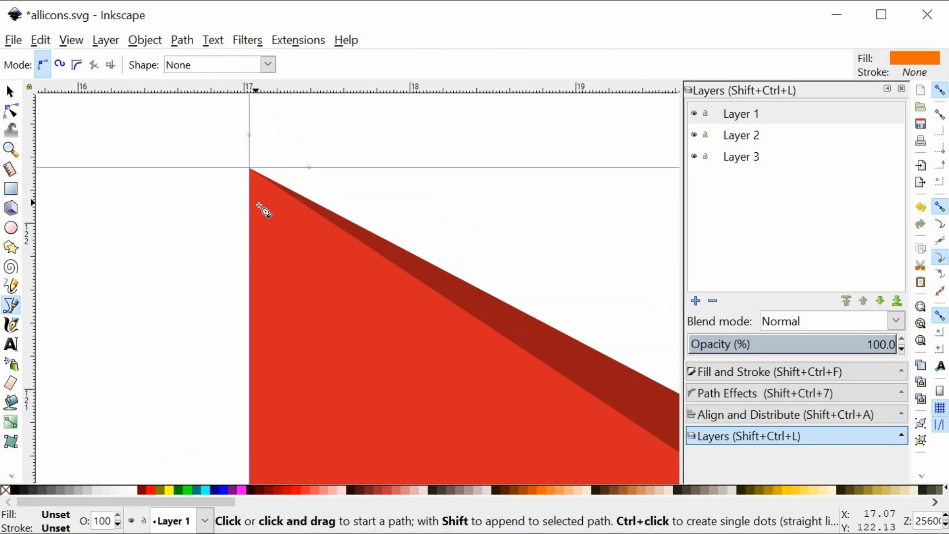
click(251, 169)
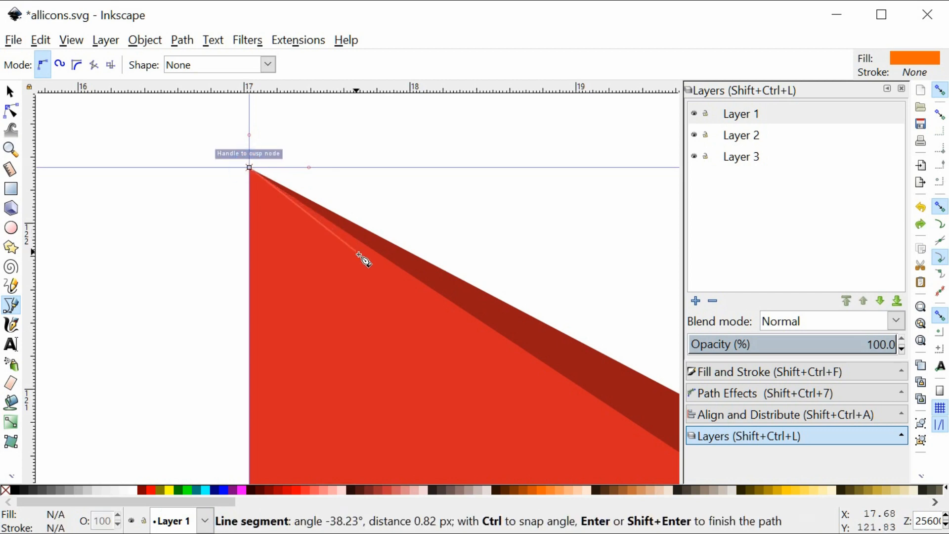
scroll(365, 259, down, 4)
scroll(360, 257, right, 10)
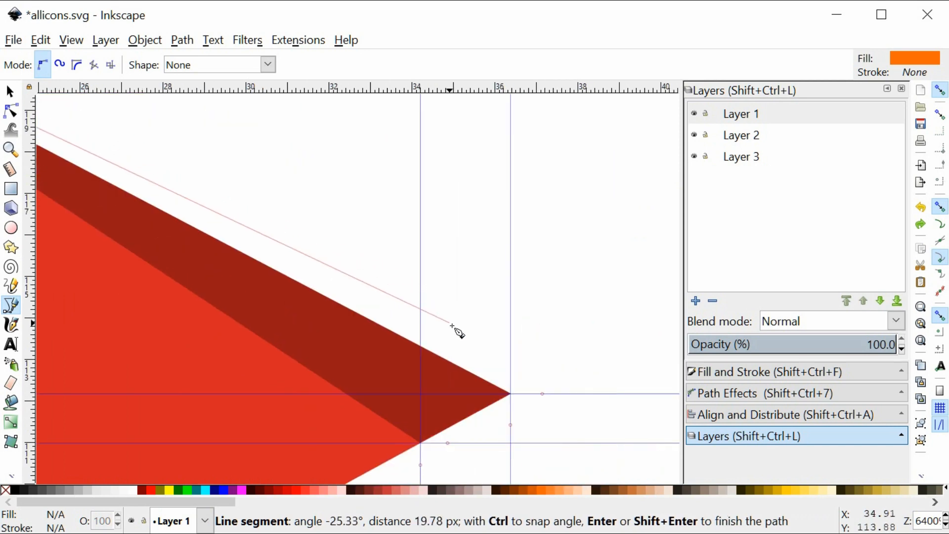
scroll(450, 330, down, 4)
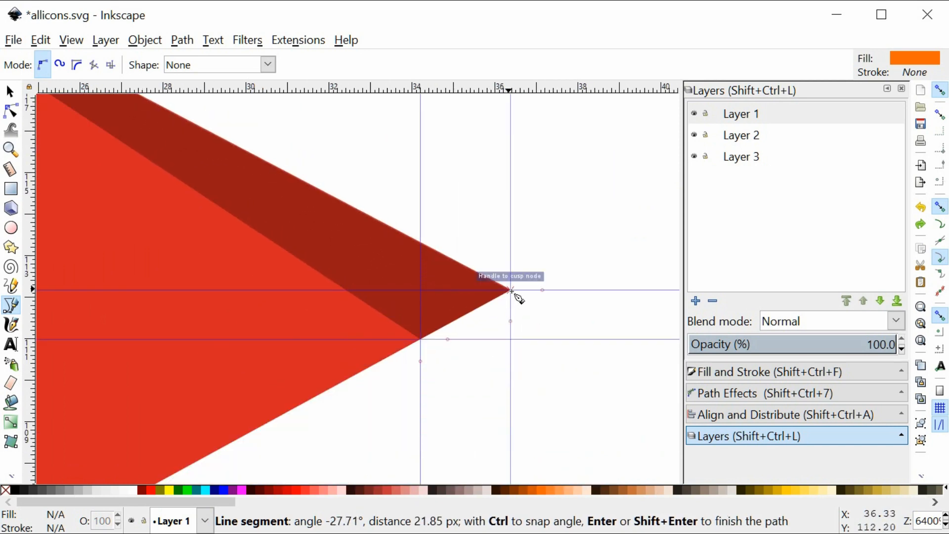
click(512, 290)
scroll(292, 403, left, 12)
scroll(346, 371, down, 4)
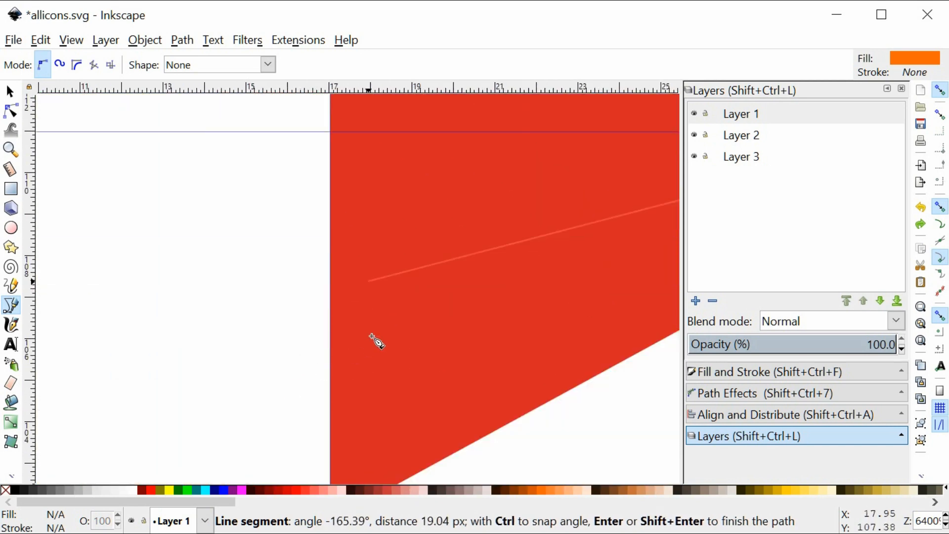
scroll(375, 340, down, 4)
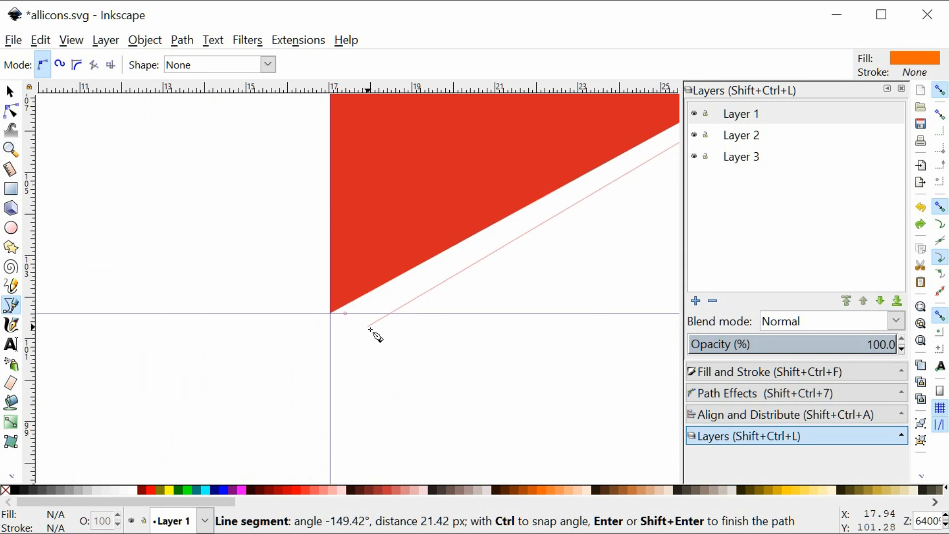
click(331, 313)
scroll(356, 255, up, 6)
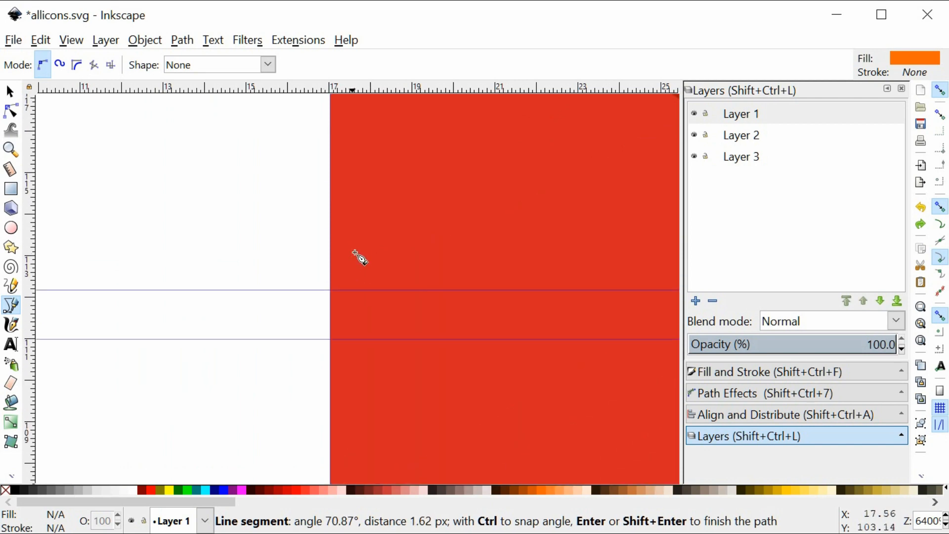
scroll(355, 253, down, 5)
scroll(355, 252, right, 12)
scroll(480, 246, up, 5)
click(510, 290)
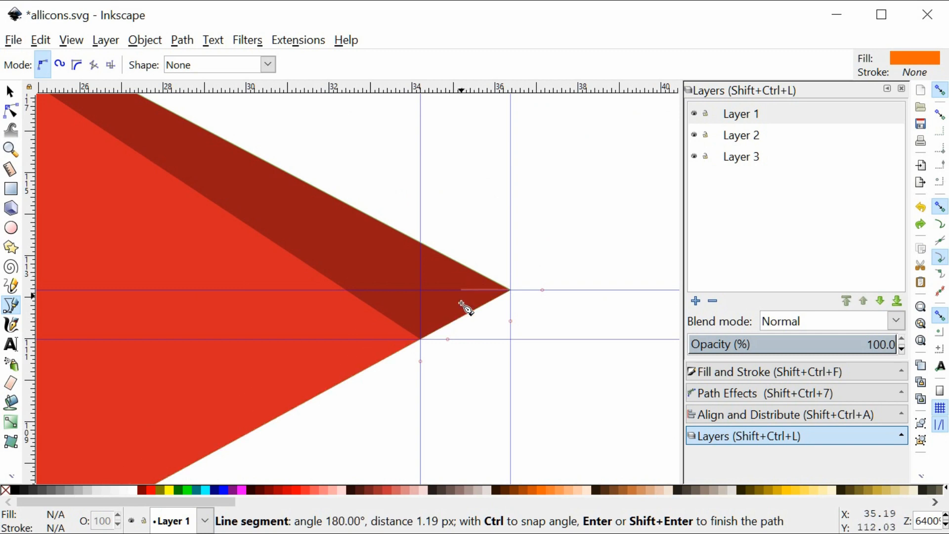
Continue the path to the guide intersection at the shadow's lower corner and close it at the top-left starting node.
click(420, 340)
scroll(420, 343, left, 6)
scroll(346, 366, down, 3)
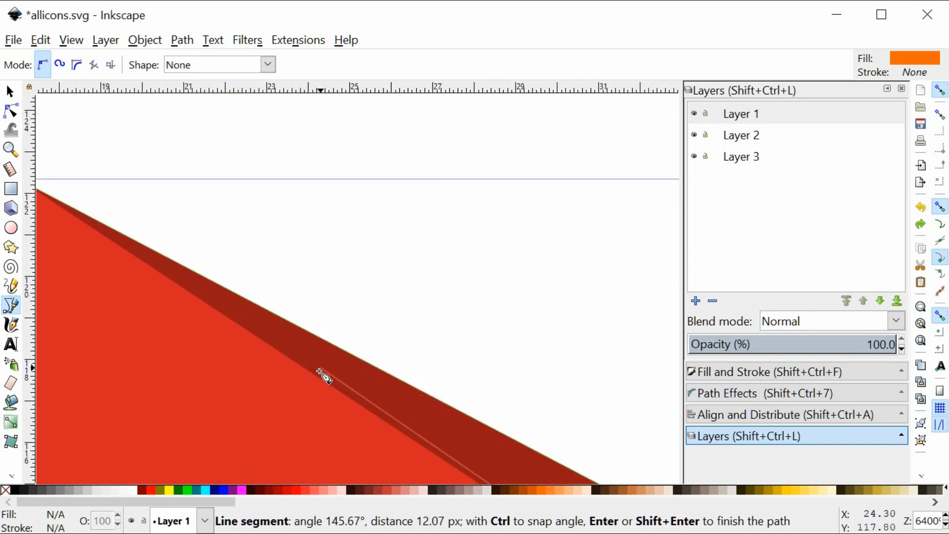
scroll(316, 378, left, 4)
scroll(356, 324, left, 6)
scroll(470, 259, up, 7)
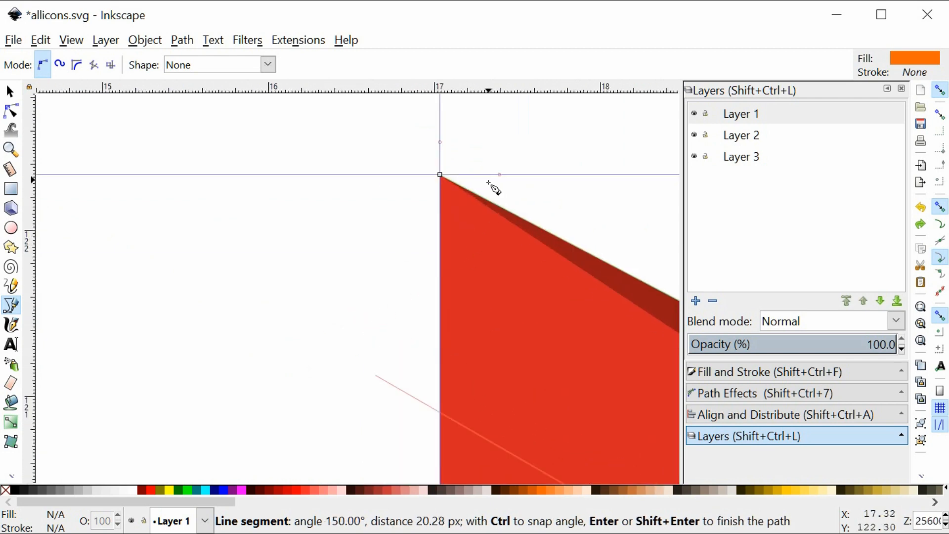
click(440, 174)
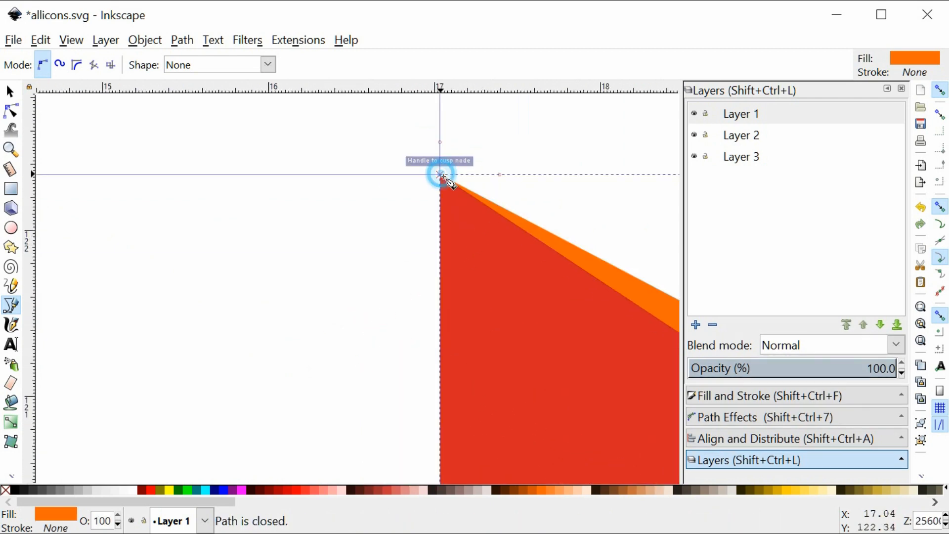
Fill the newly drawn shadow shape with dark brown #803300.
scroll(485, 319, down, 3)
scroll(459, 362, down, 2)
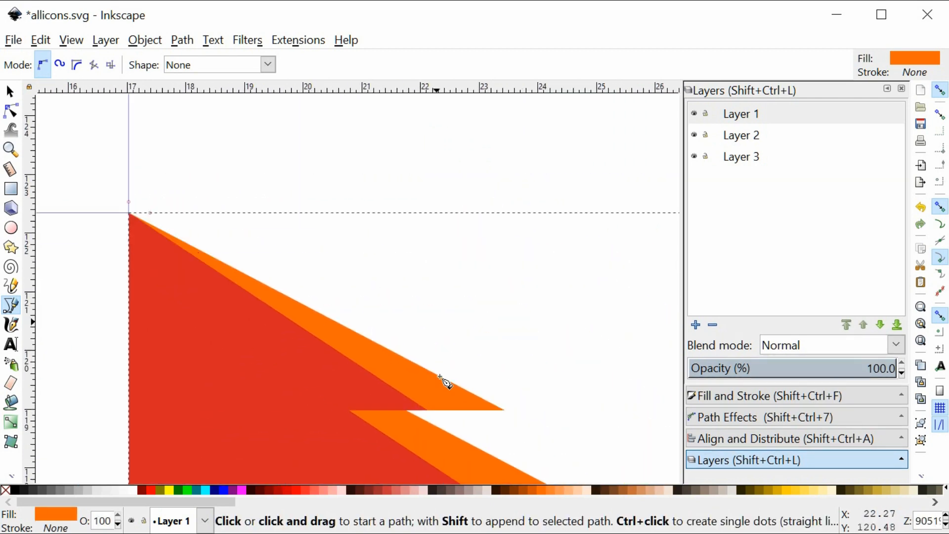
scroll(450, 367, down, 4)
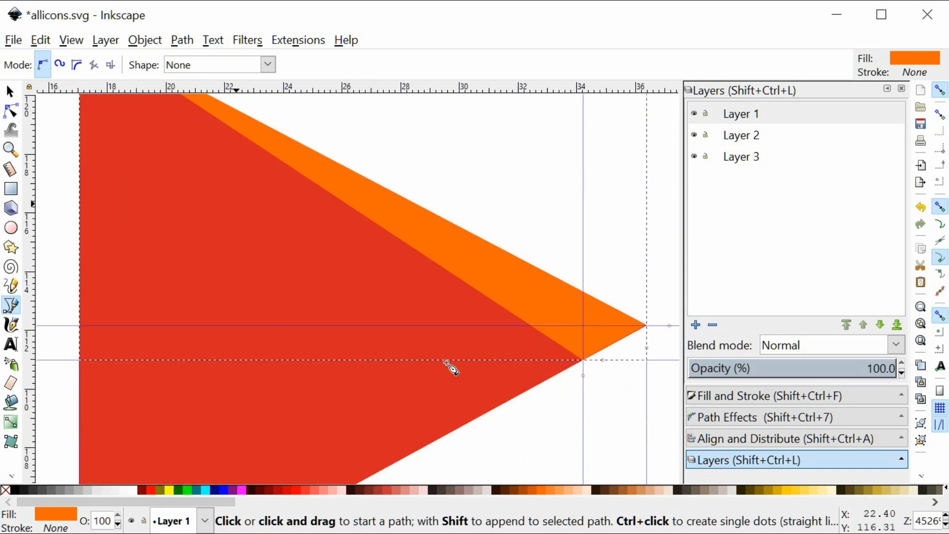
scroll(450, 367, down, 1)
scroll(395, 398, left, 2)
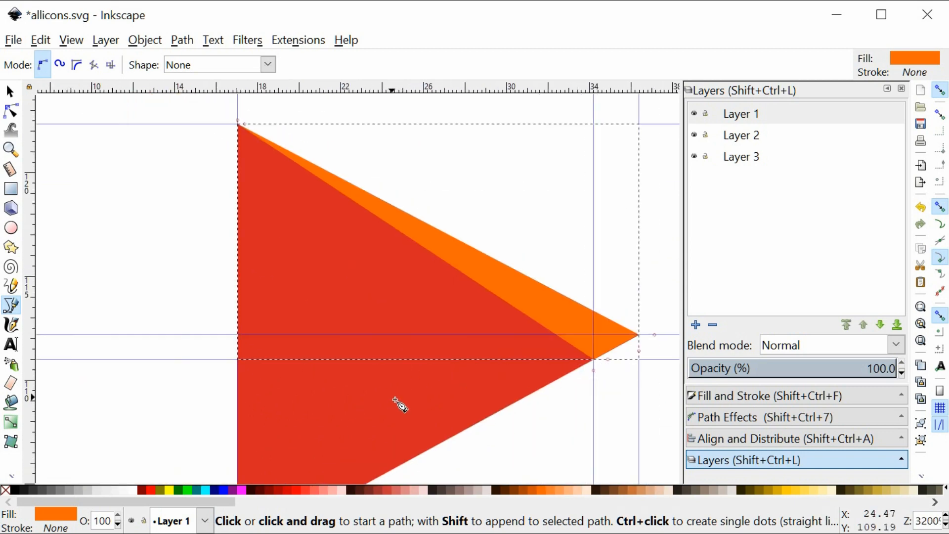
key(s)
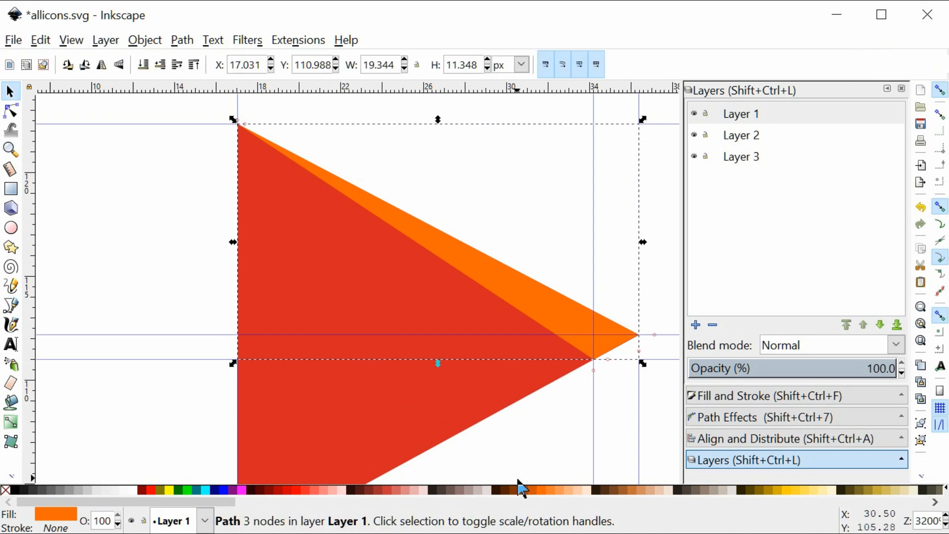
click(515, 489)
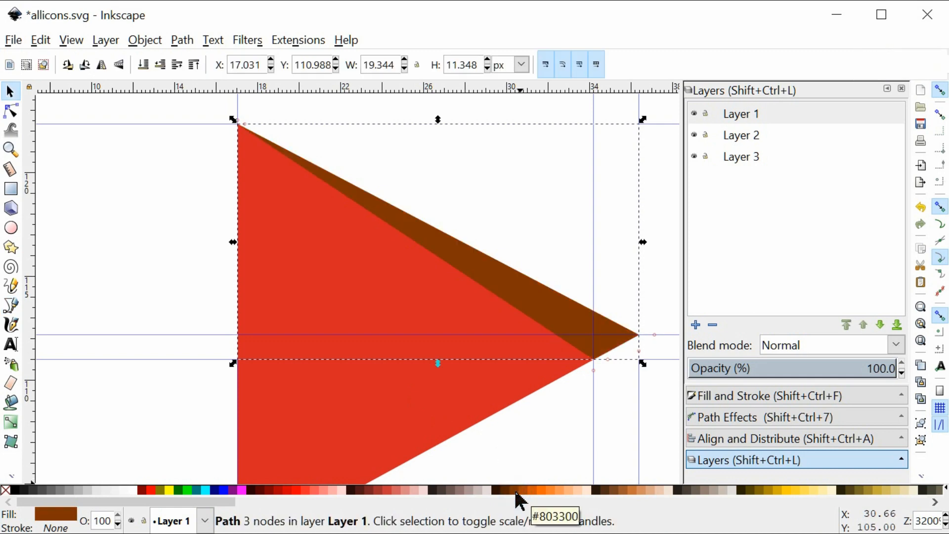
Move the brown shadow shape to Layer 2.
right_click(538, 314)
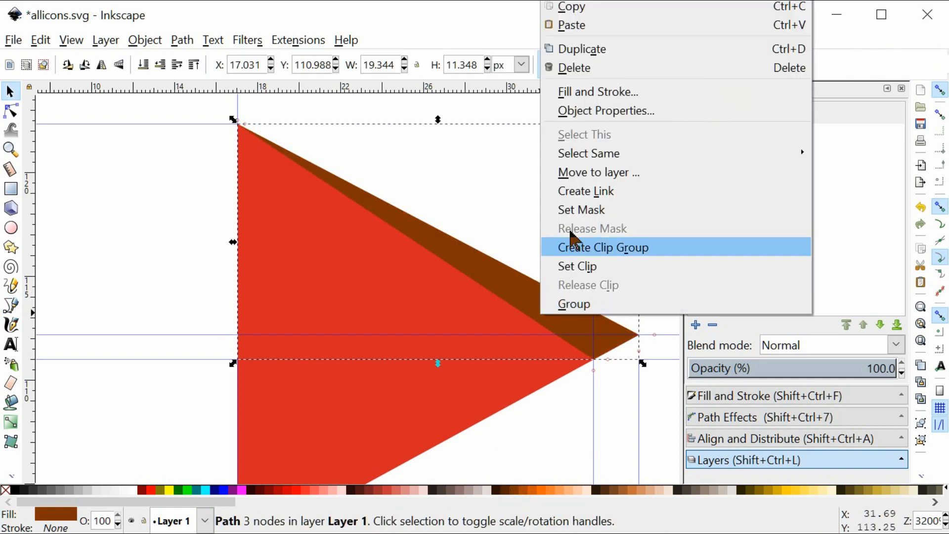
click(604, 173)
click(462, 274)
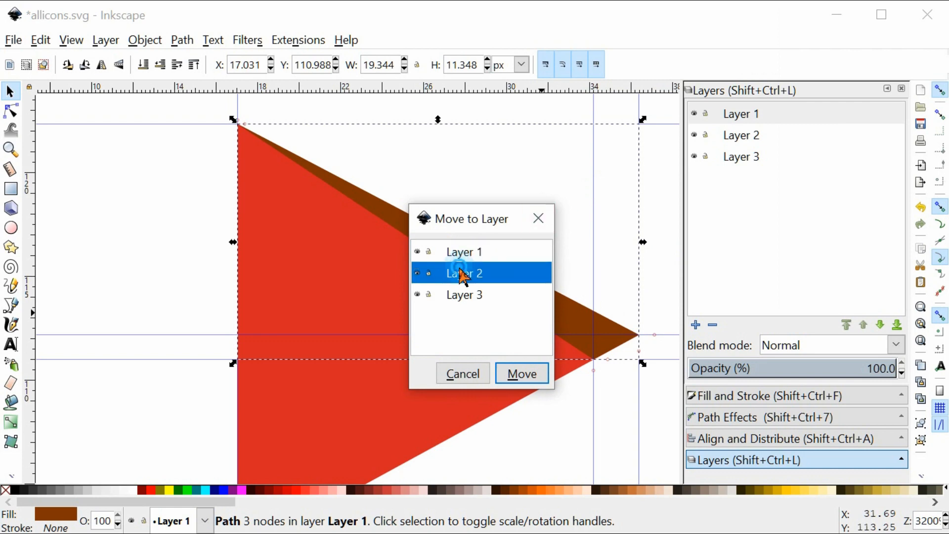
click(502, 376)
Hide Layer 1, deselect everything, and inspect the traced triangle and shadow against the red square.
scroll(529, 254, down, 2)
scroll(532, 255, down, 2)
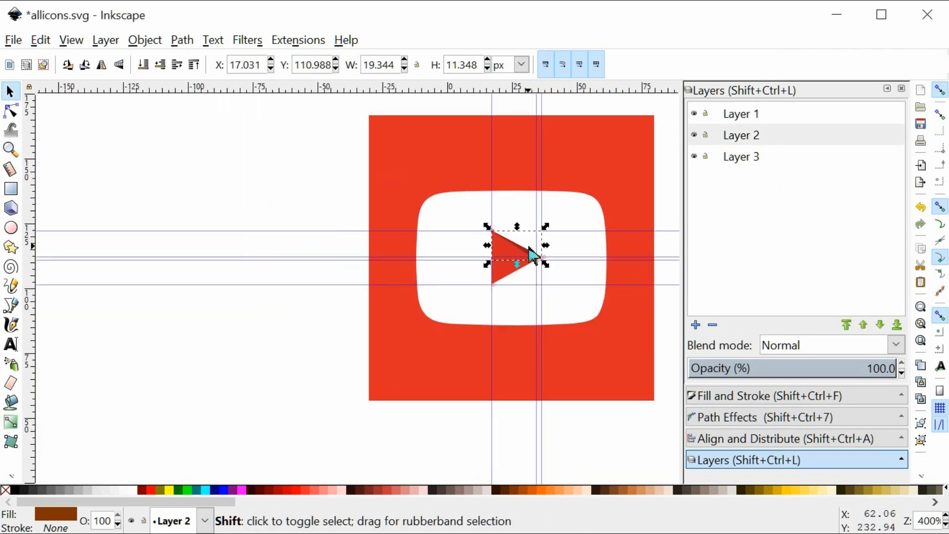
scroll(519, 254, right, 5)
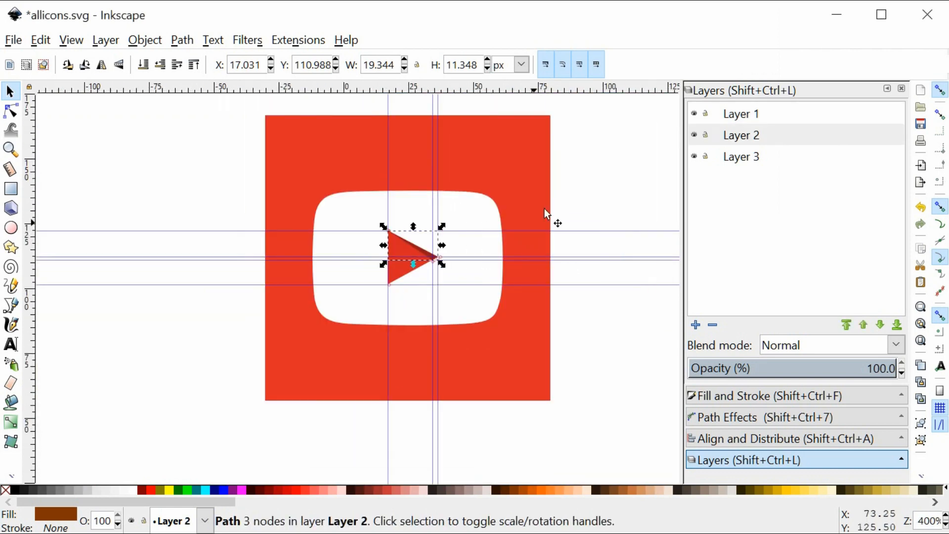
click(694, 113)
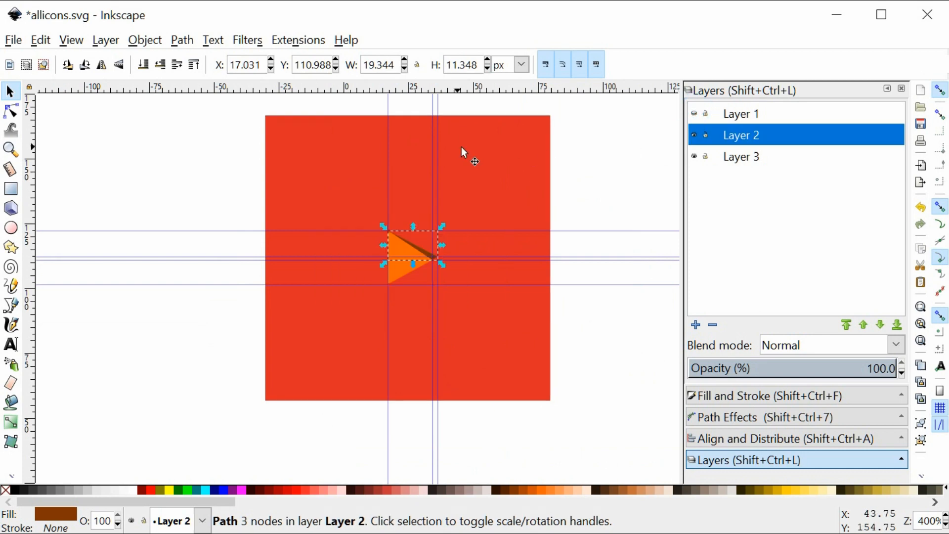
click(473, 151)
click(601, 178)
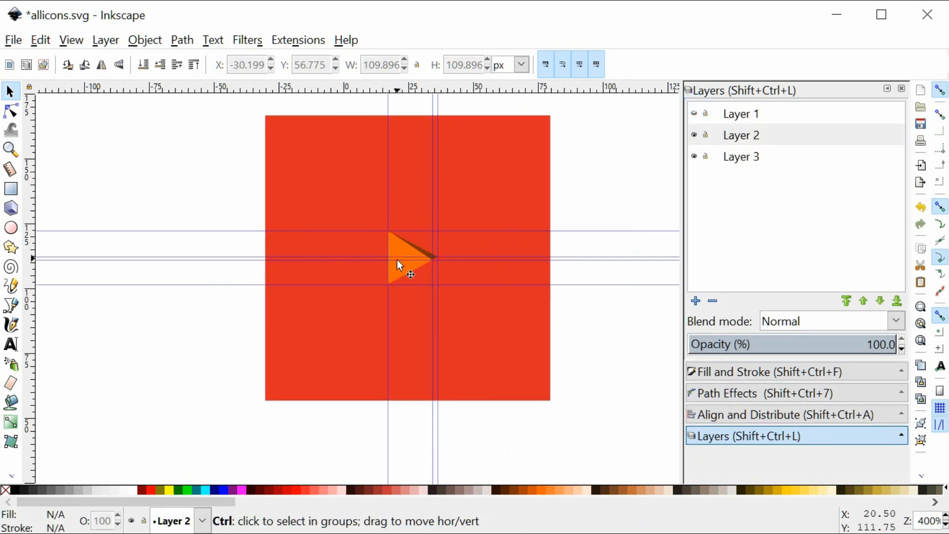
scroll(406, 262, up, 4)
scroll(395, 302, down, 4)
ctrl+scroll(395, 297, up, 3)
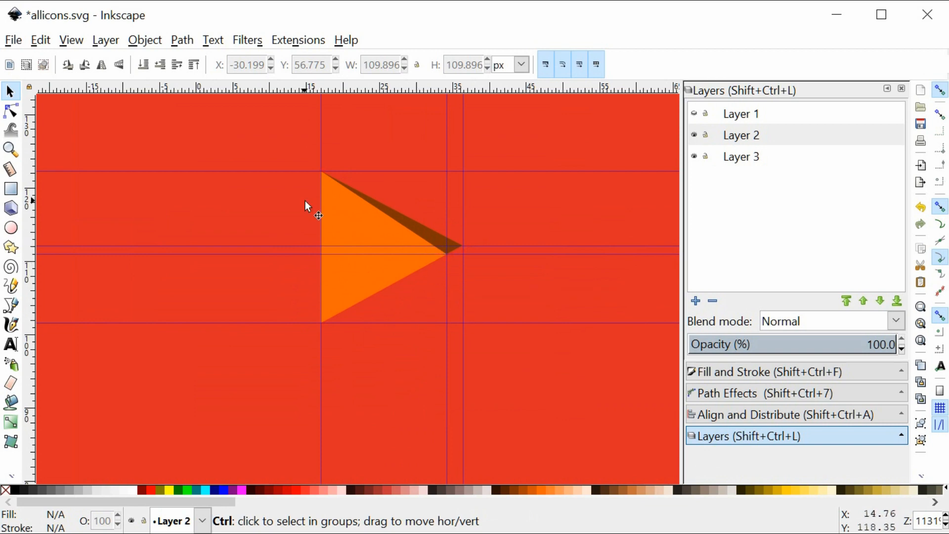
ctrl+scroll(416, 239, down, 3)
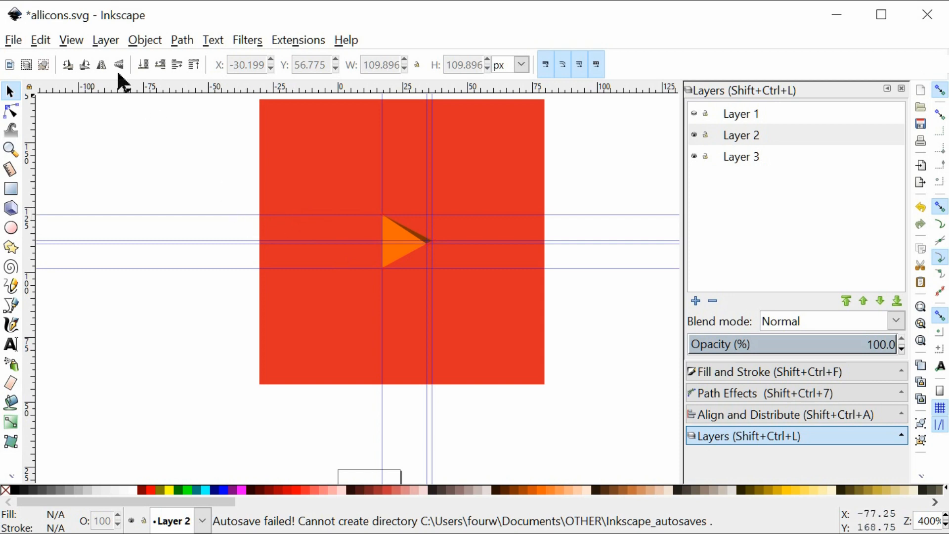
Hide the guides and make Layer 1 visible again.
click(73, 41)
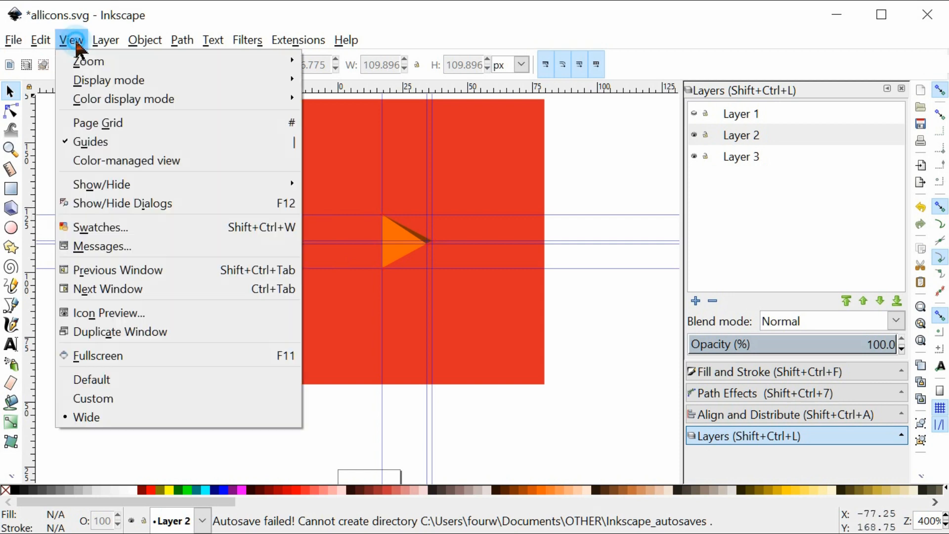
click(79, 143)
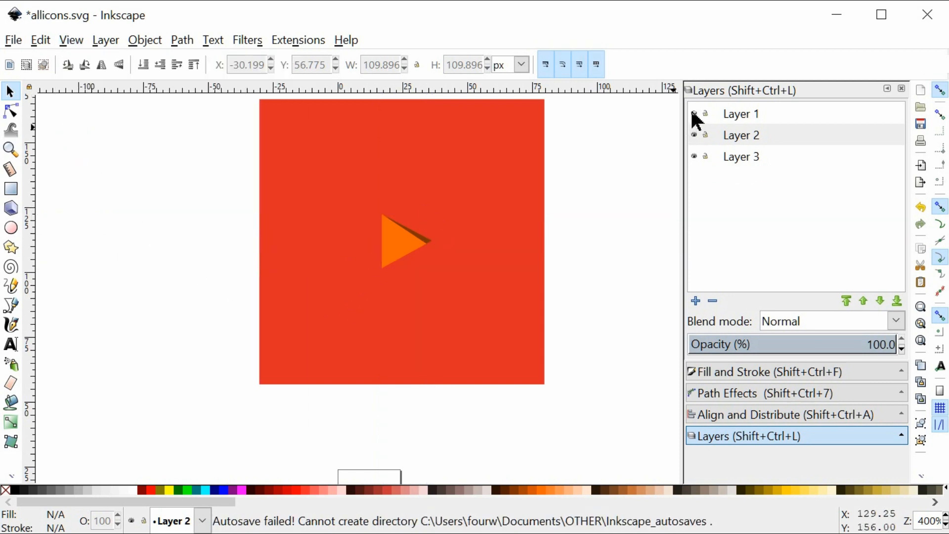
click(694, 135)
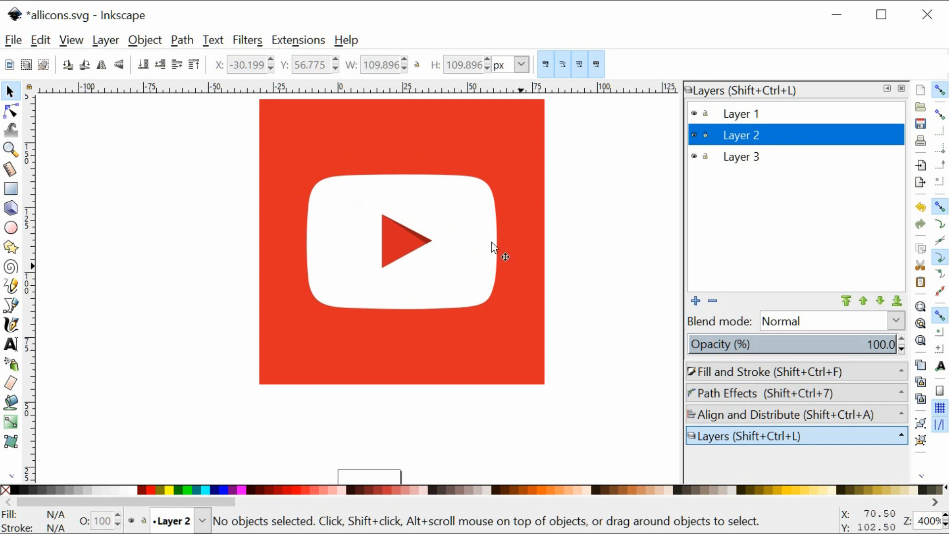
Make Layer 1 the current layer, shift the original icon group slightly, and undo the move.
scroll(402, 207, up, 1)
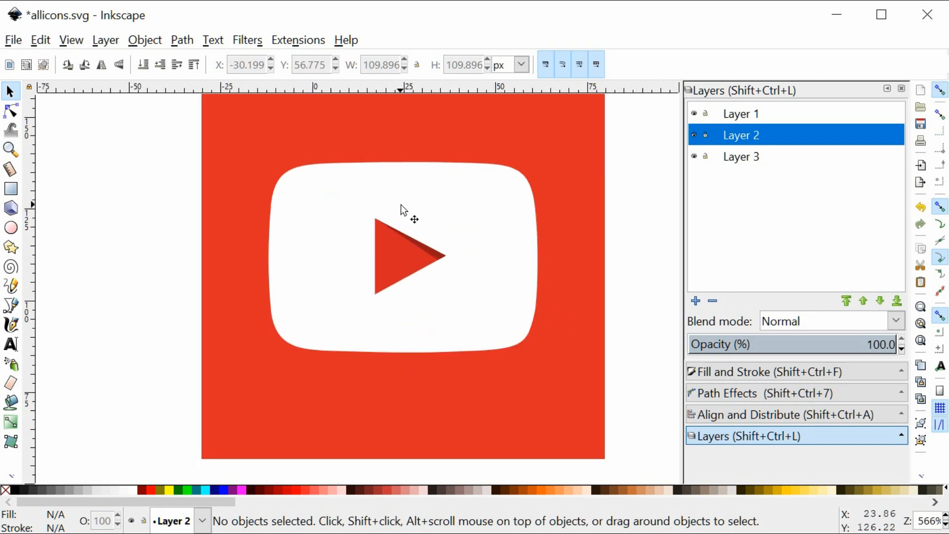
scroll(401, 224, right, 5)
click(744, 114)
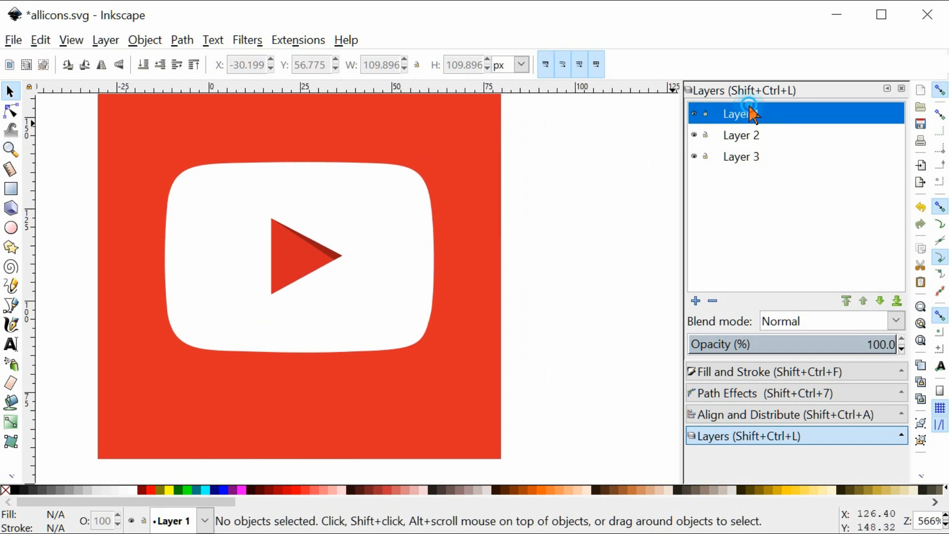
drag(409, 151, 424, 174)
key(ctrl+z)
scroll(367, 240, left, 1)
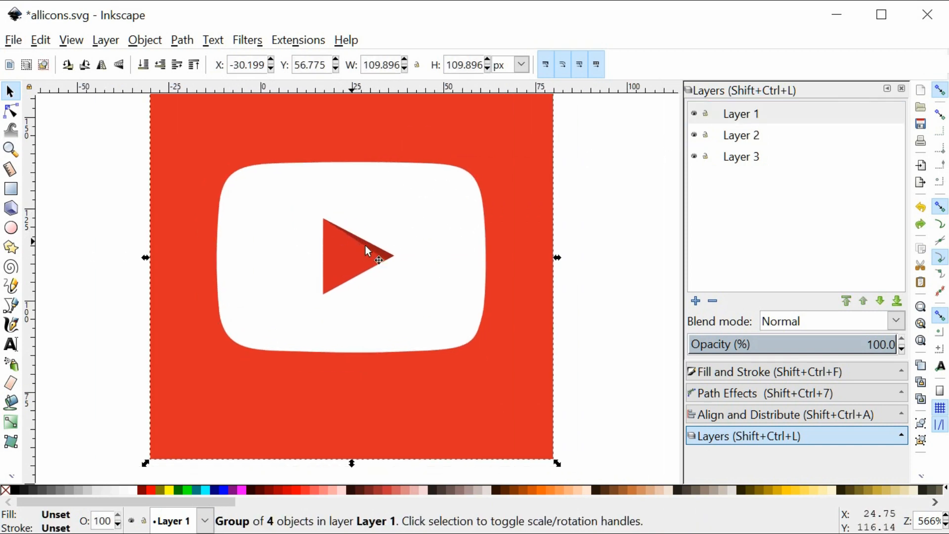
Draw a brown rectangle over the icon's white rounded shape and enlarge it to about 66 × 44.75 px.
scroll(371, 234, up, 1)
scroll(306, 257, up, 1)
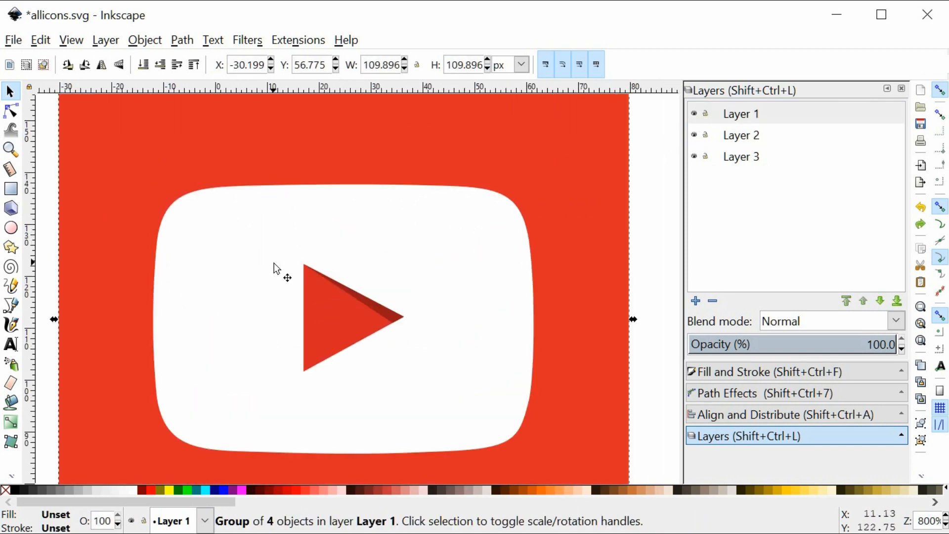
click(10, 188)
drag(168, 200, 512, 435)
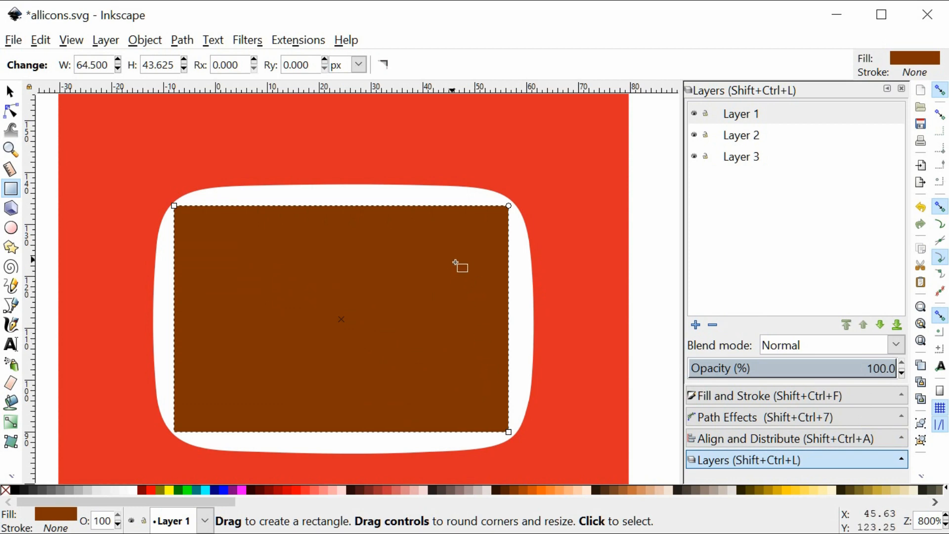
key(s)
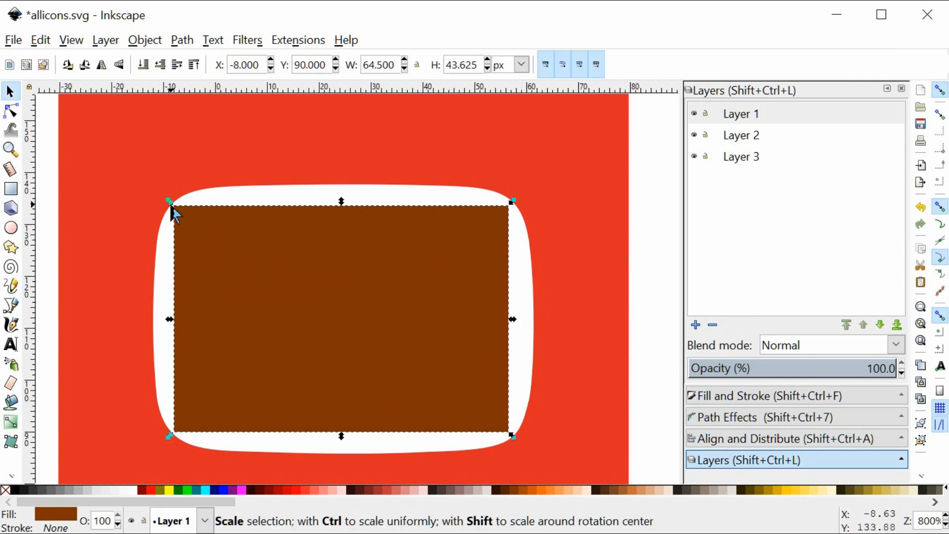
drag(171, 206, 169, 205)
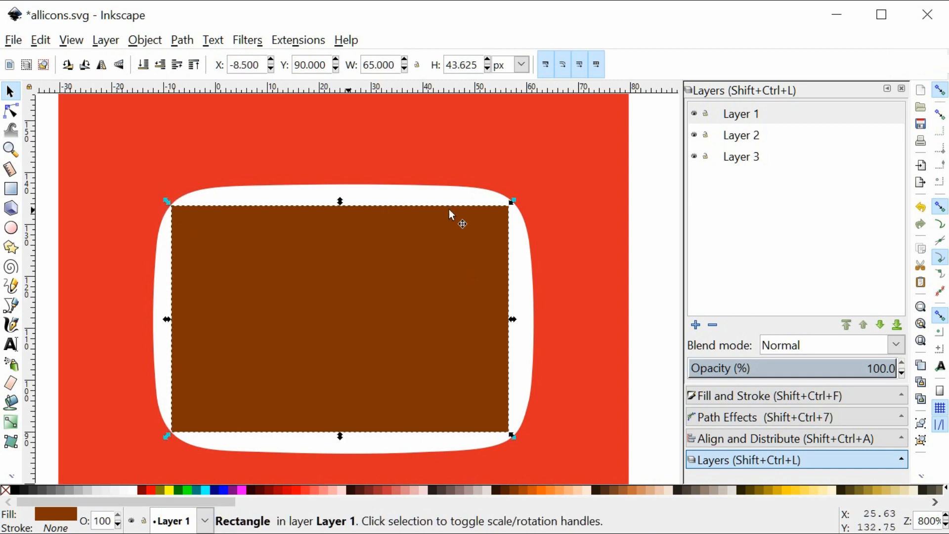
drag(515, 202, 520, 196)
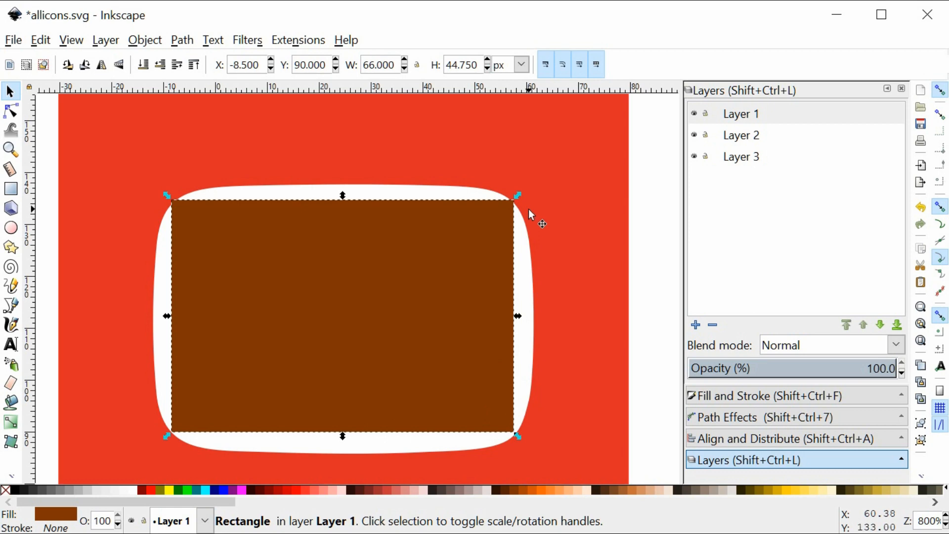
Round the brown rectangle's corners to the maximum, with a radius of about 22.4 px.
key(n)
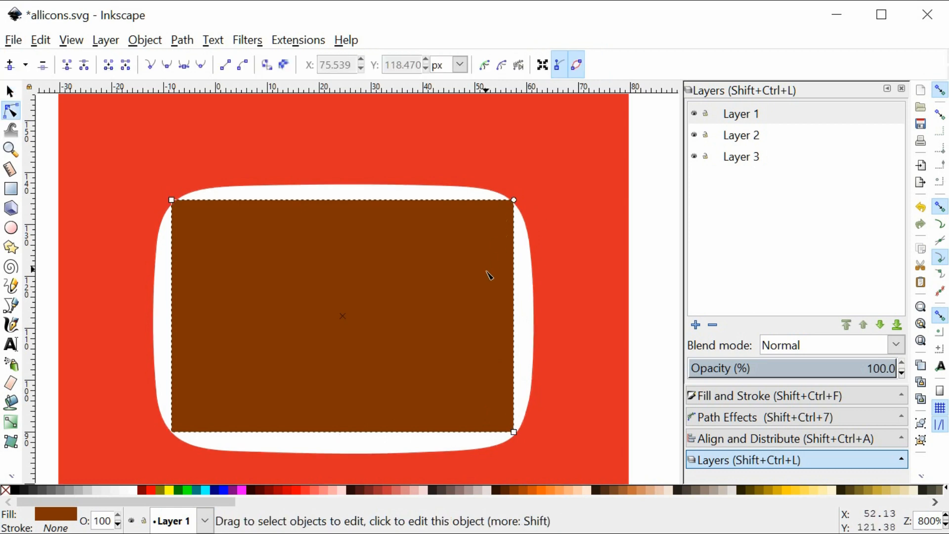
key(s)
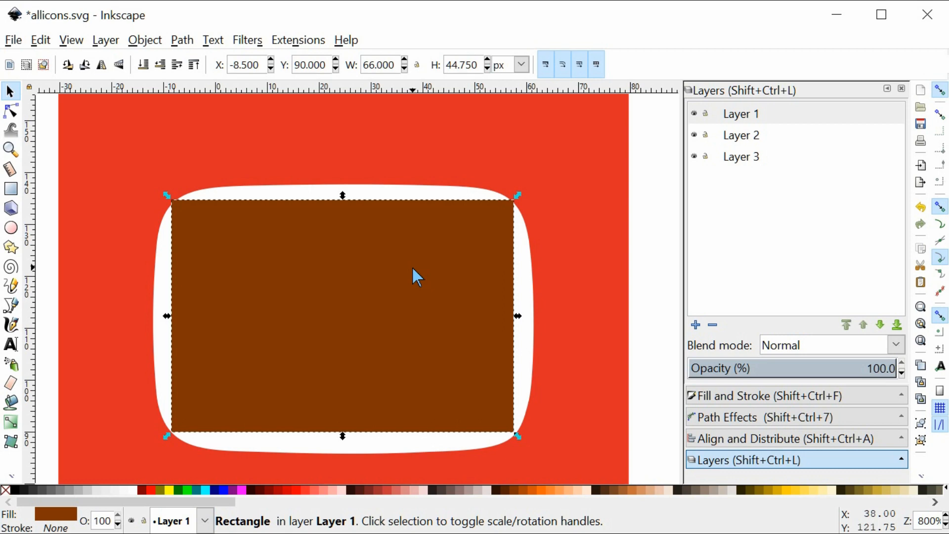
key(n)
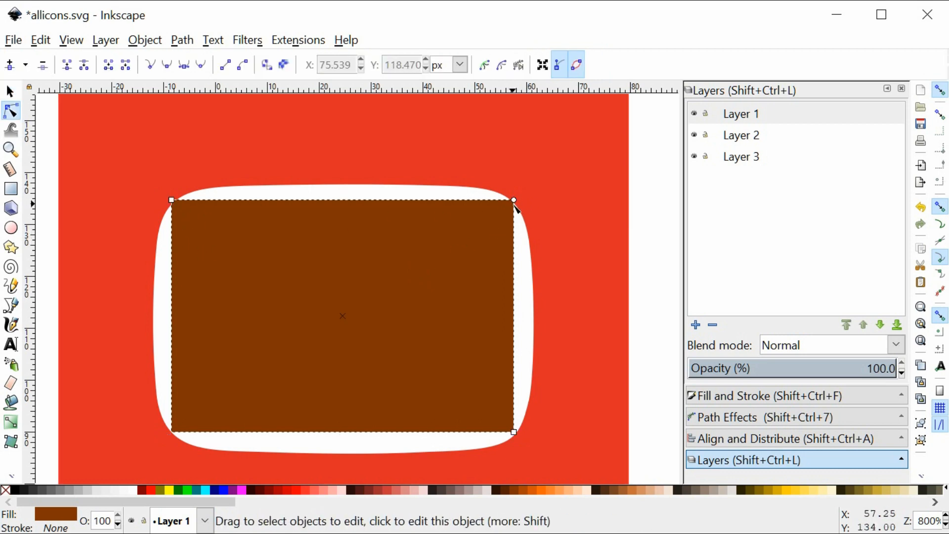
drag(514, 200, 498, 327)
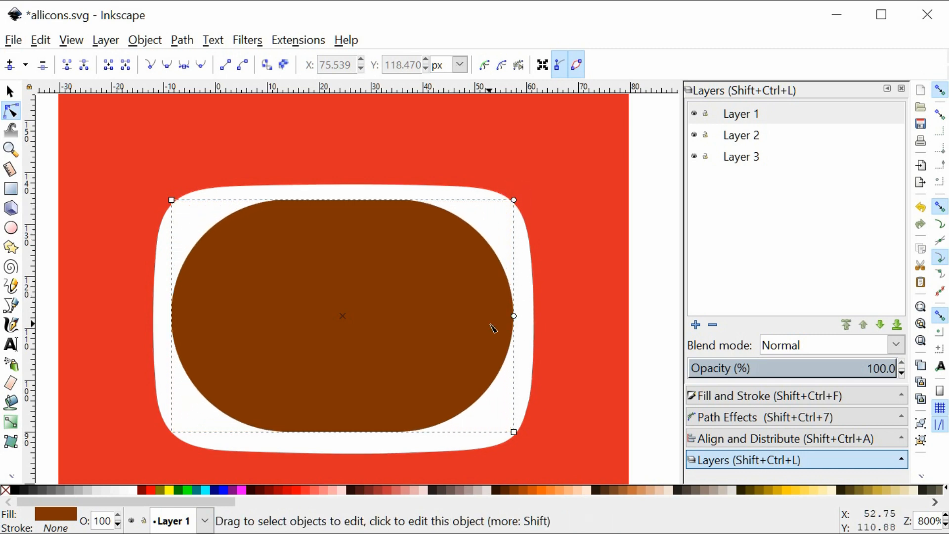
Draw a test square about 14.7 px wide above the white shape and remove its corner rounding.
scroll(493, 328, down, 1)
key(r)
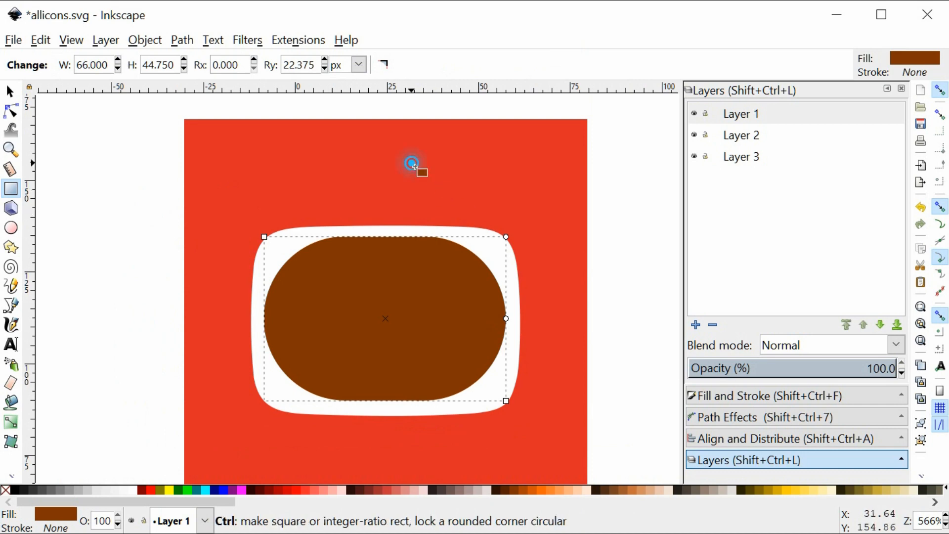
drag(413, 163, 474, 219)
scroll(450, 191, up, 1)
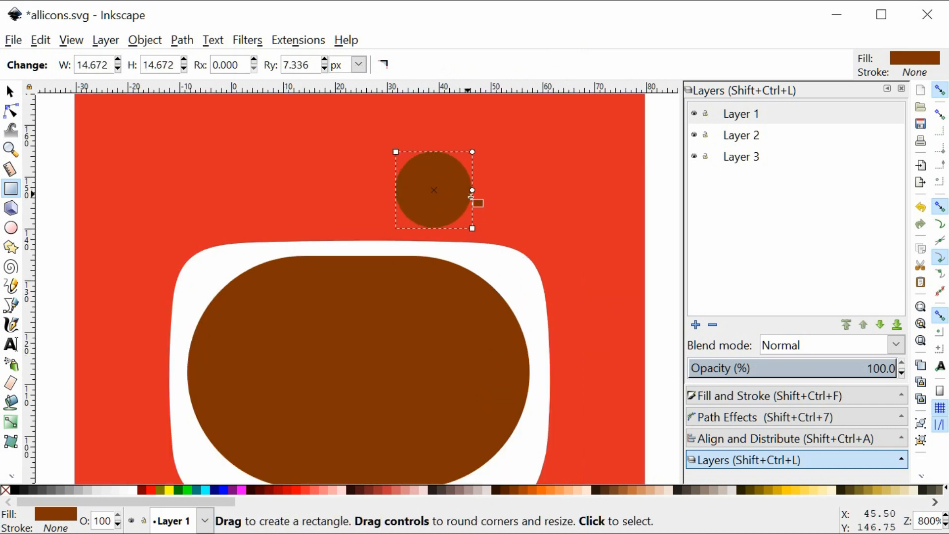
key(n)
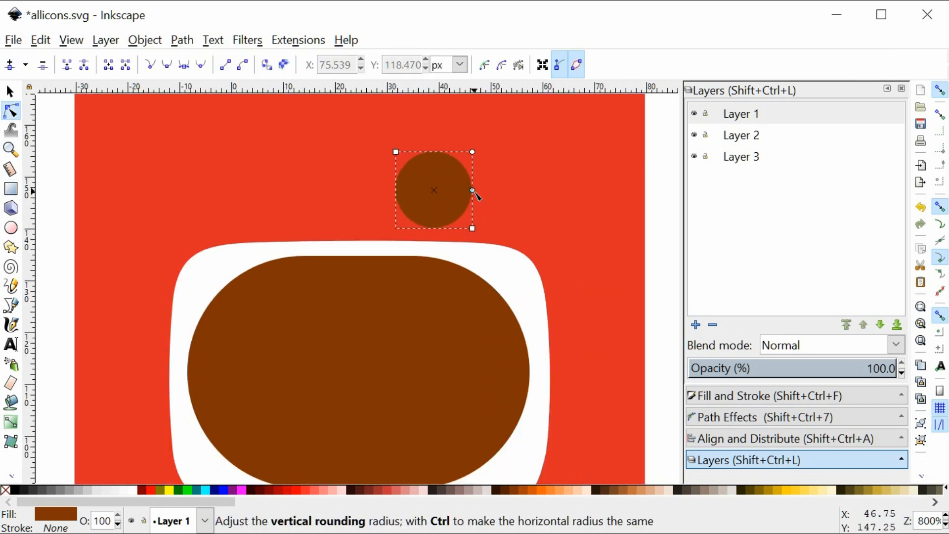
drag(473, 193, 489, 155)
scroll(483, 183, up, 2)
click(501, 185)
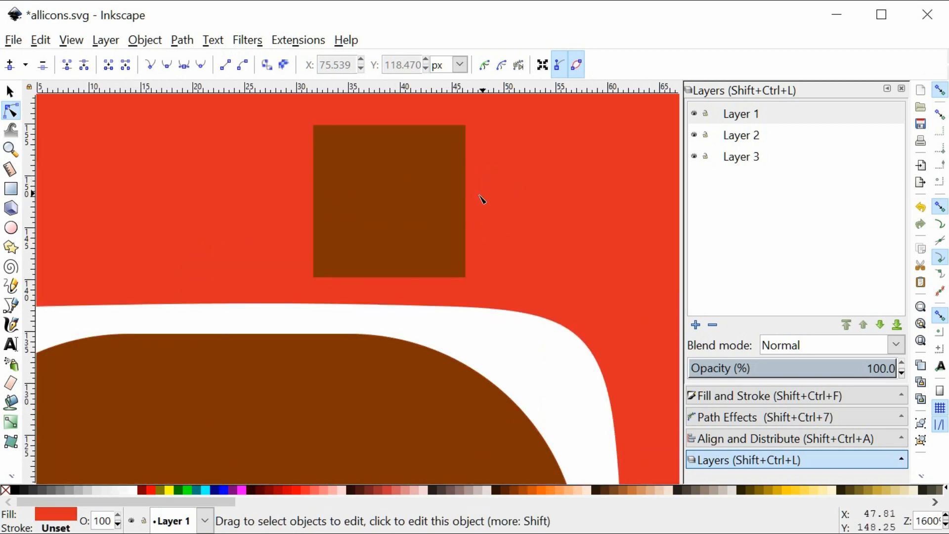
Round the small test square fully into a circle and delete it.
click(446, 181)
drag(466, 127, 466, 276)
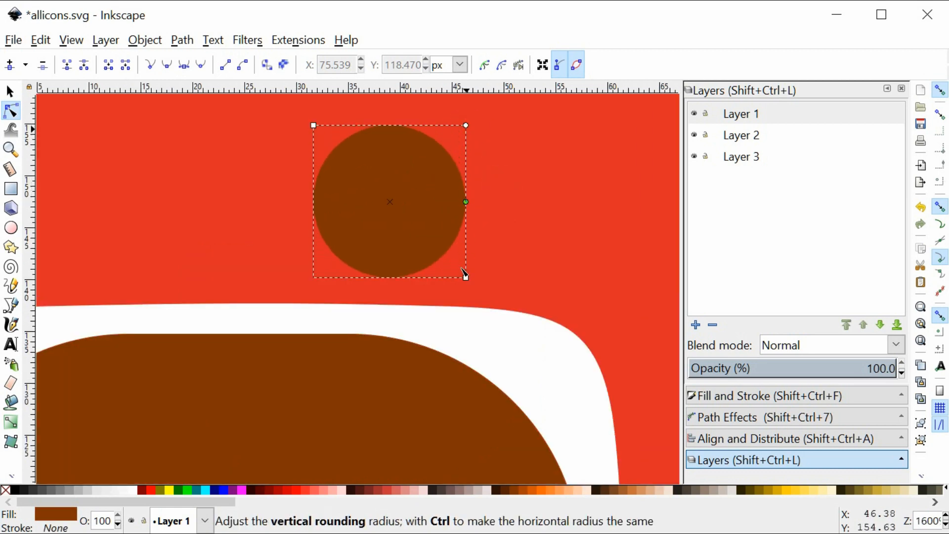
click(540, 237)
click(415, 216)
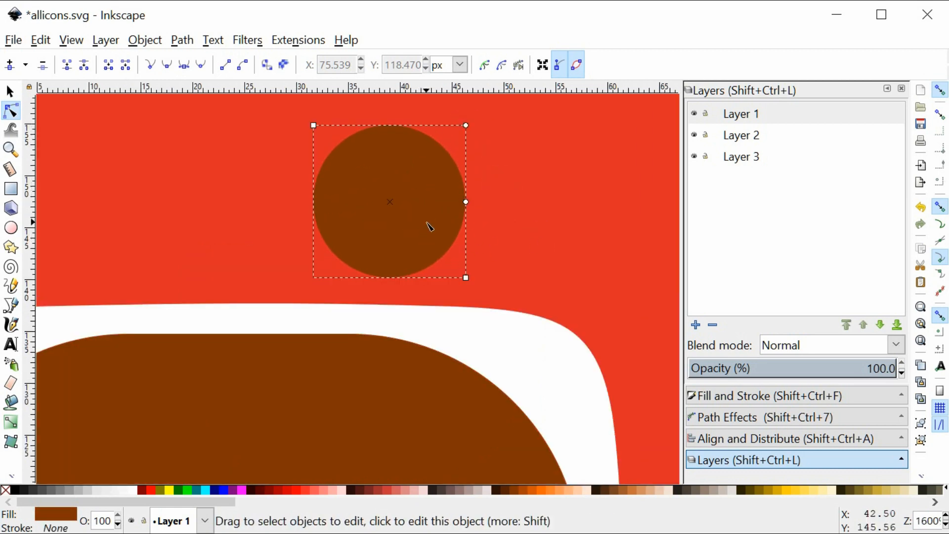
key(s)
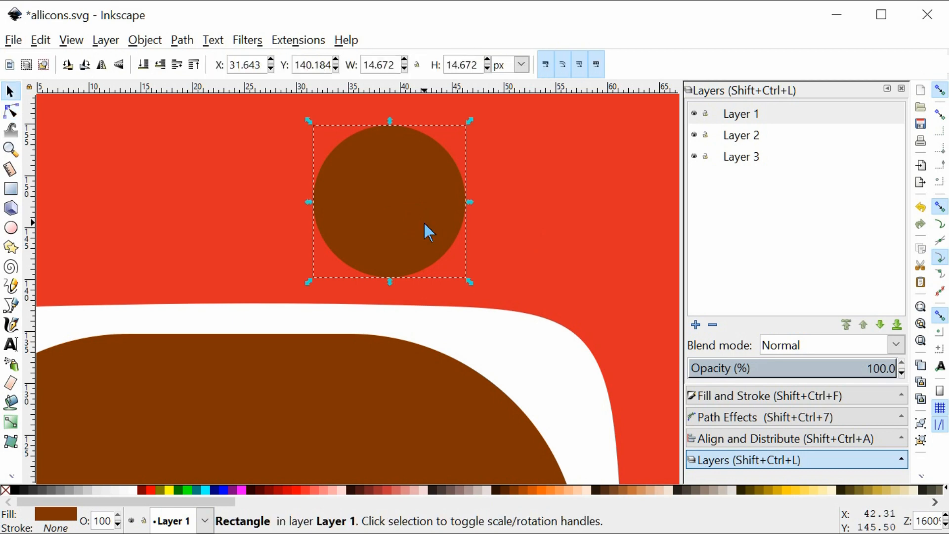
key(Delete)
Enlarge the rounded brown rectangle to about 72.9 × 51.9 px to cover the white shape.
scroll(377, 235, down, 4)
scroll(351, 262, down, 2)
scroll(292, 330, left, 1)
click(364, 321)
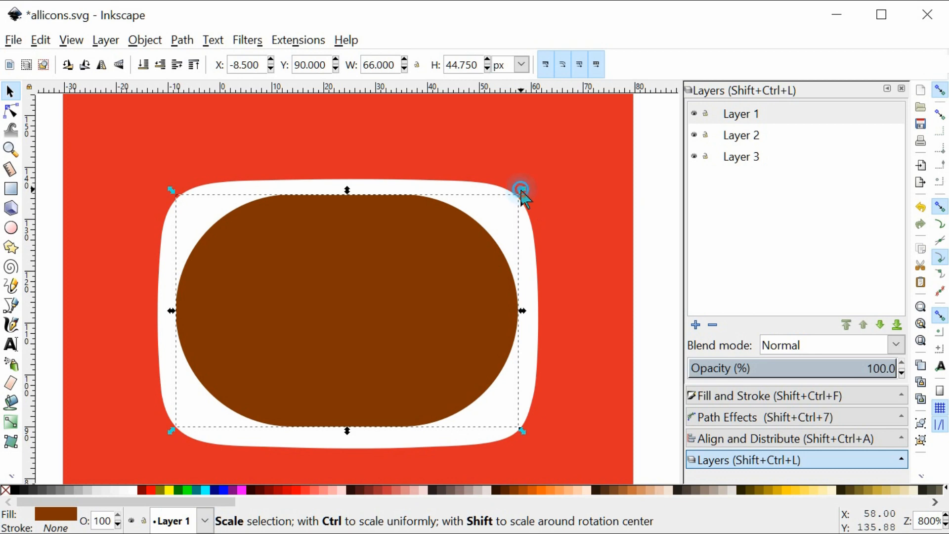
drag(521, 189, 540, 175)
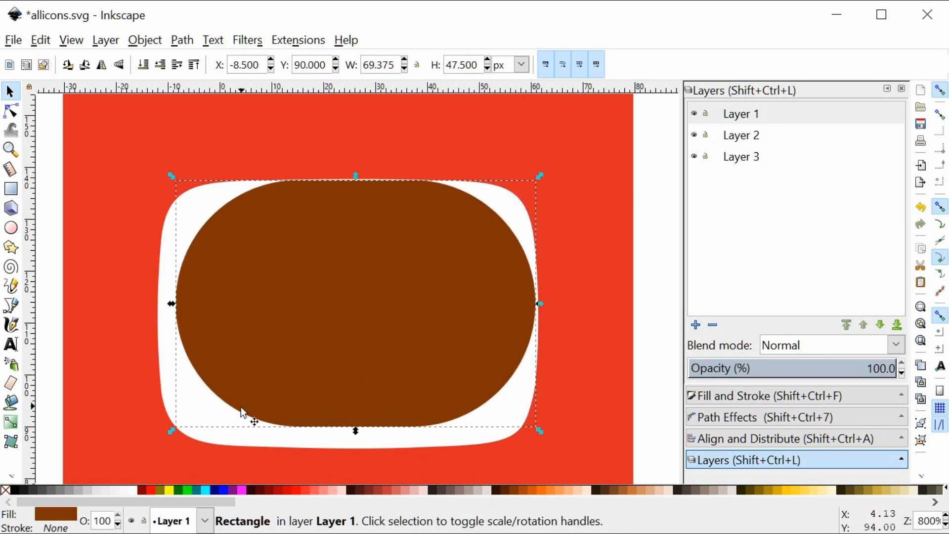
drag(170, 432, 153, 454)
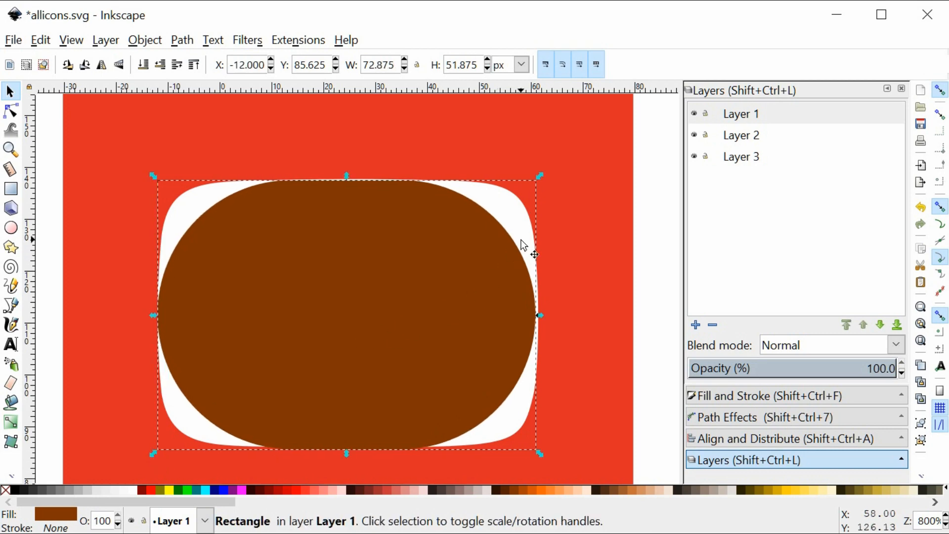
Reduce the brown rectangle's corner rounding to match the white shape and resize it to about 72 × 50.75 px.
key(n)
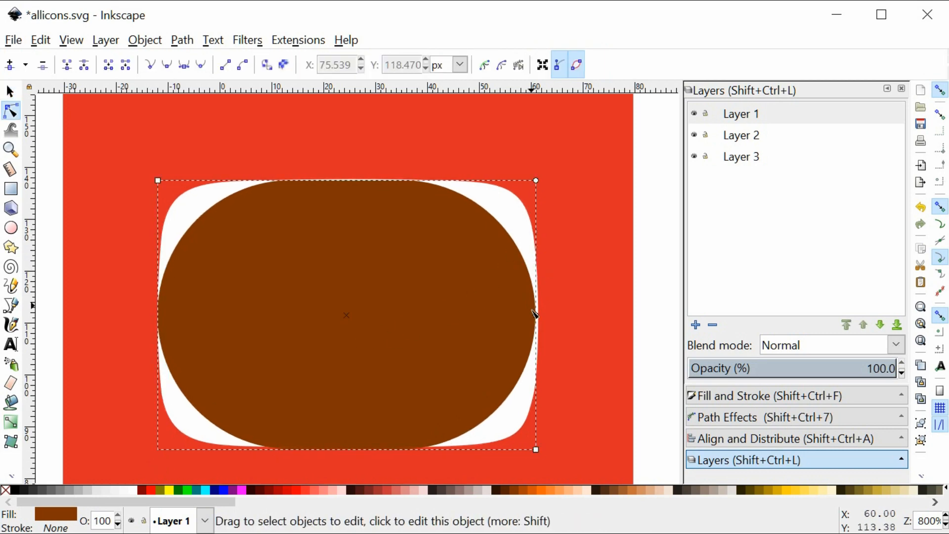
drag(536, 316, 557, 246)
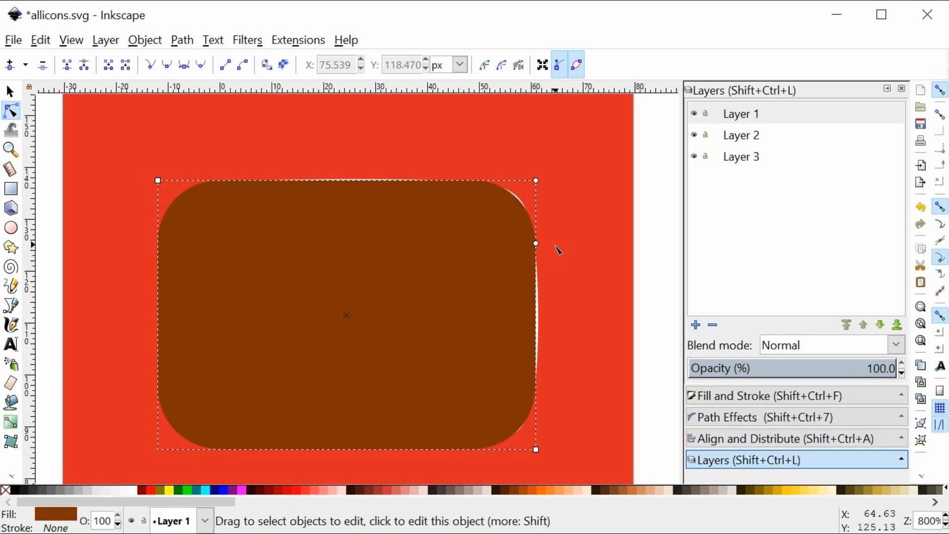
key(s)
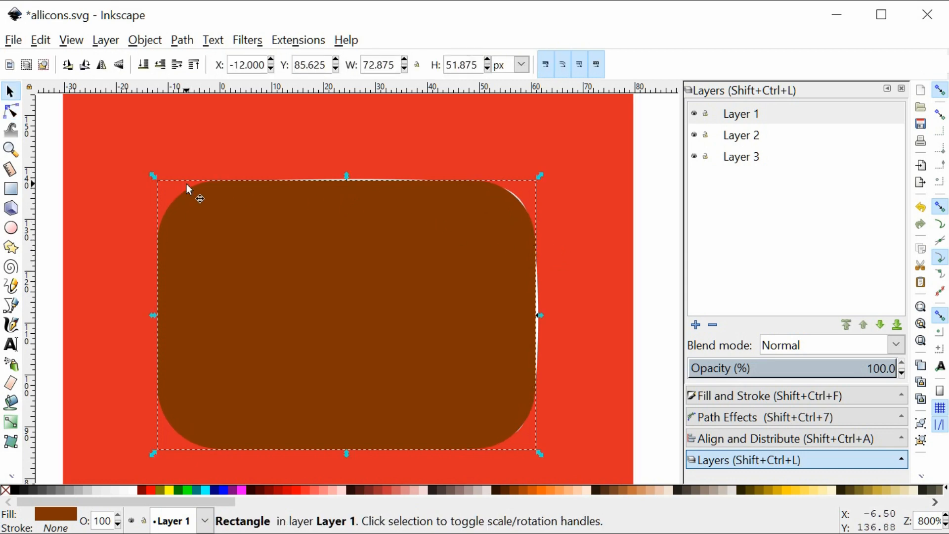
drag(153, 180, 153, 182)
drag(157, 452, 158, 451)
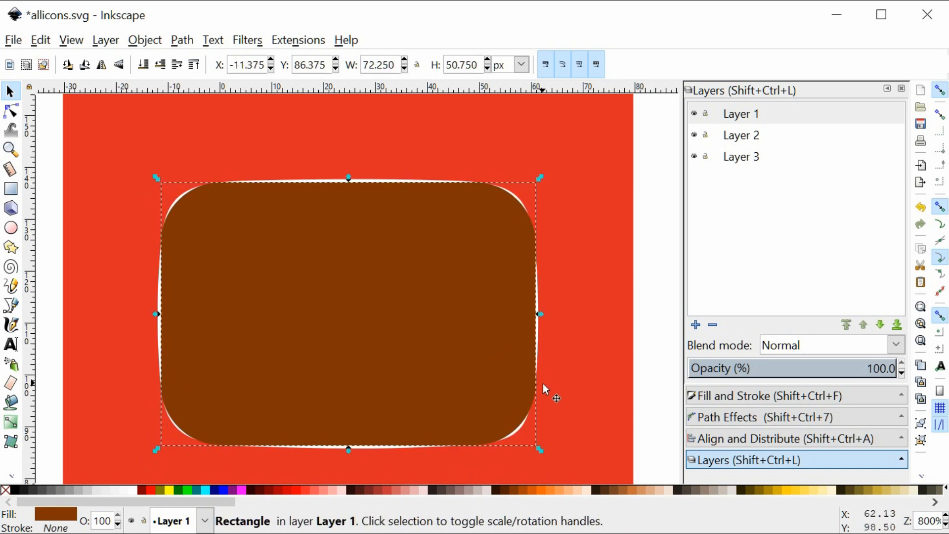
drag(543, 448, 542, 453)
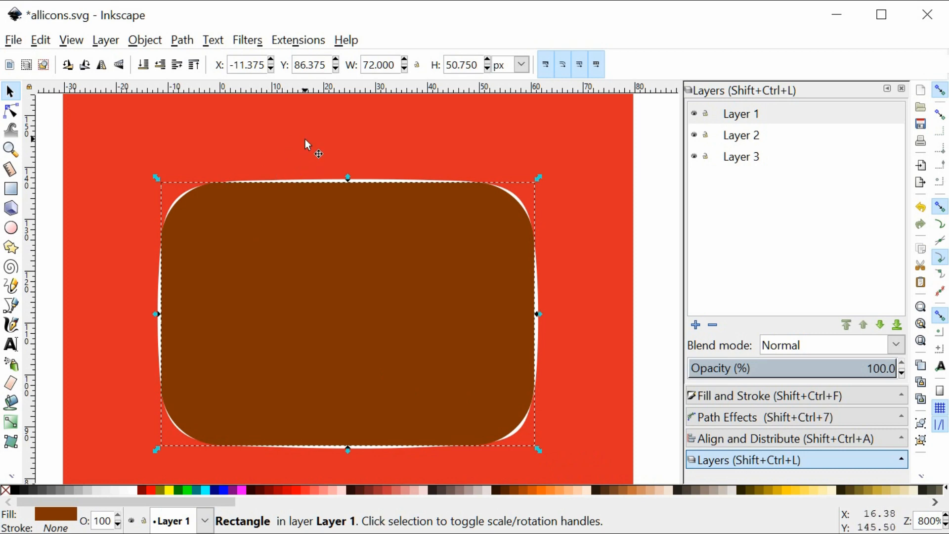
Convert the rounded brown rectangle to a path.
click(214, 44)
click(191, 43)
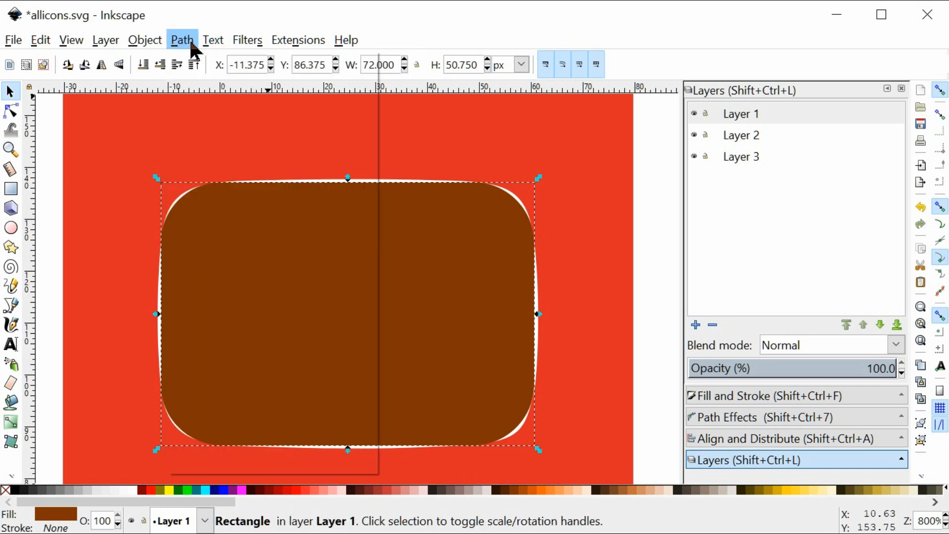
click(190, 43)
click(269, 69)
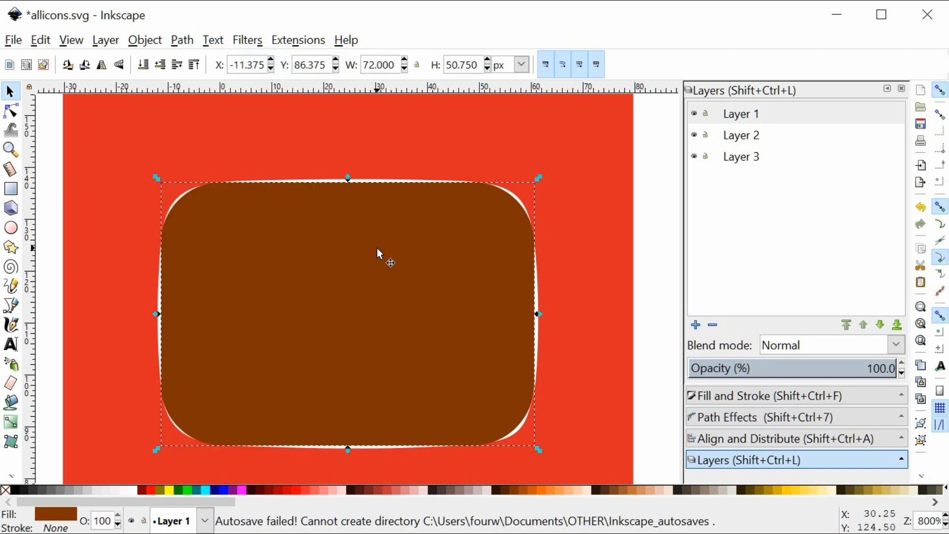
Try to bend the brown path's top edge outward from its middle, undoing each attempt.
key(n)
drag(347, 183, 346, 160)
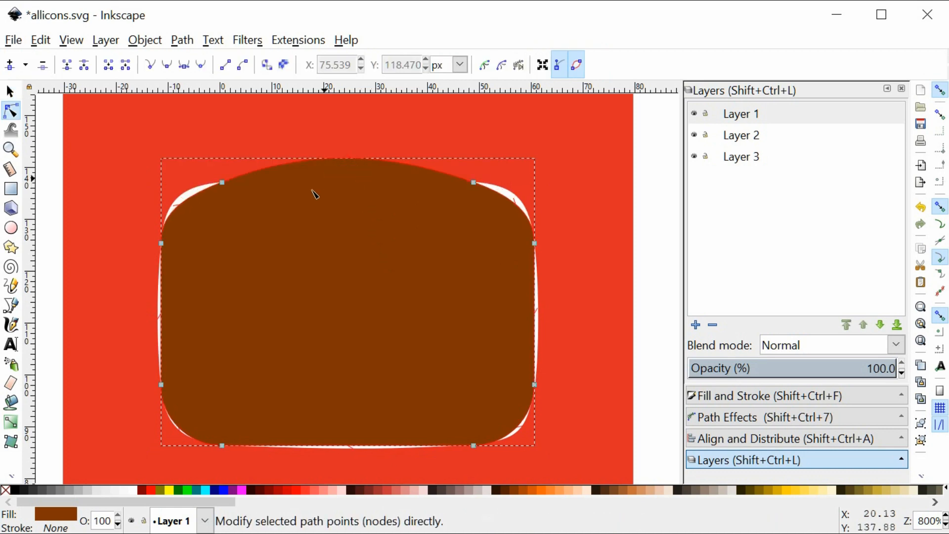
key(ctrl+z)
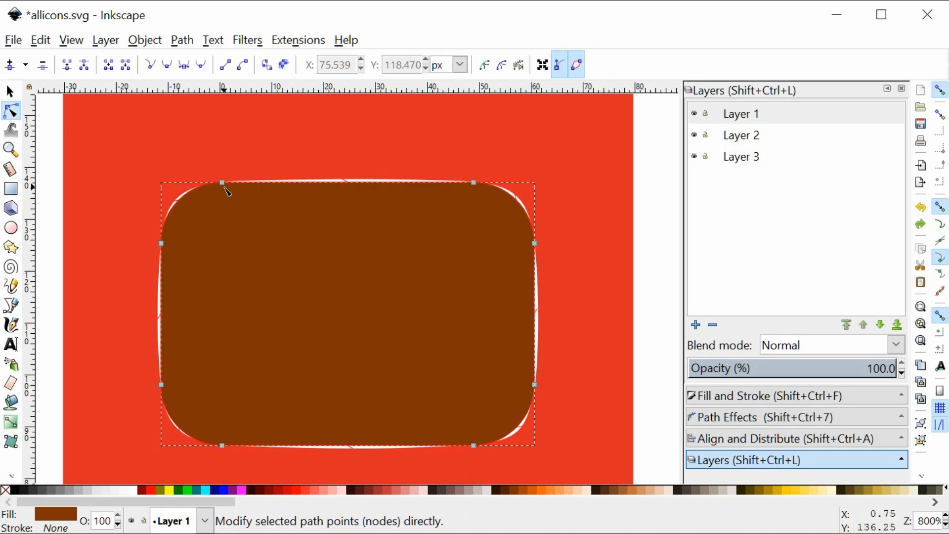
click(349, 186)
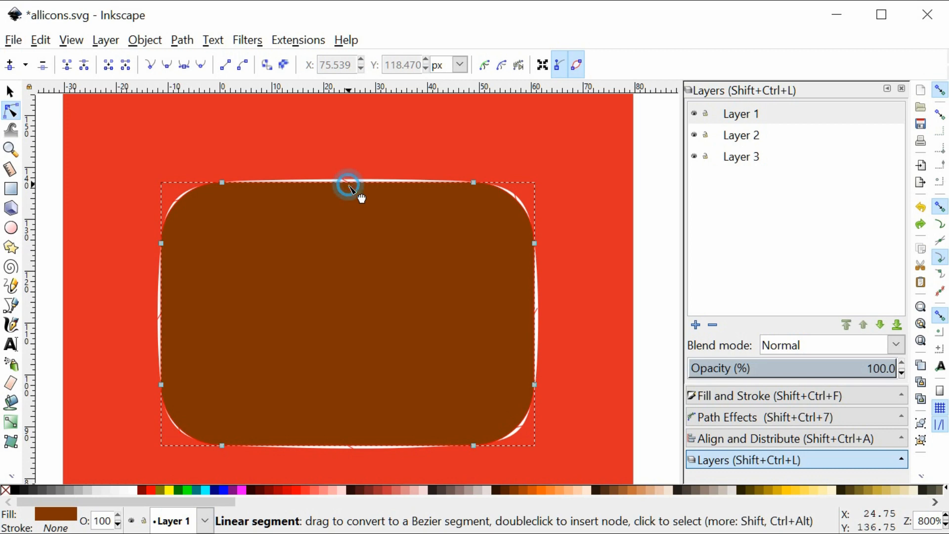
drag(349, 186, 385, 186)
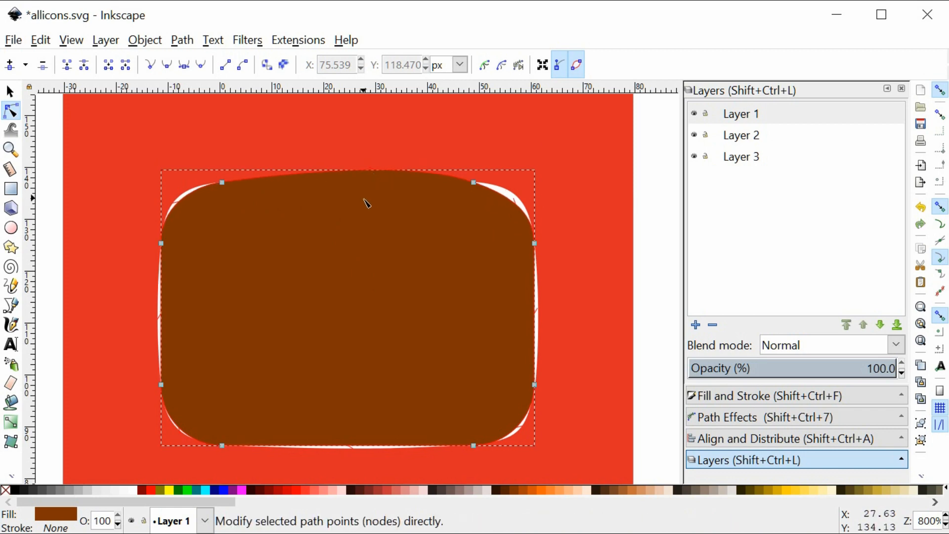
key(ctrl+z)
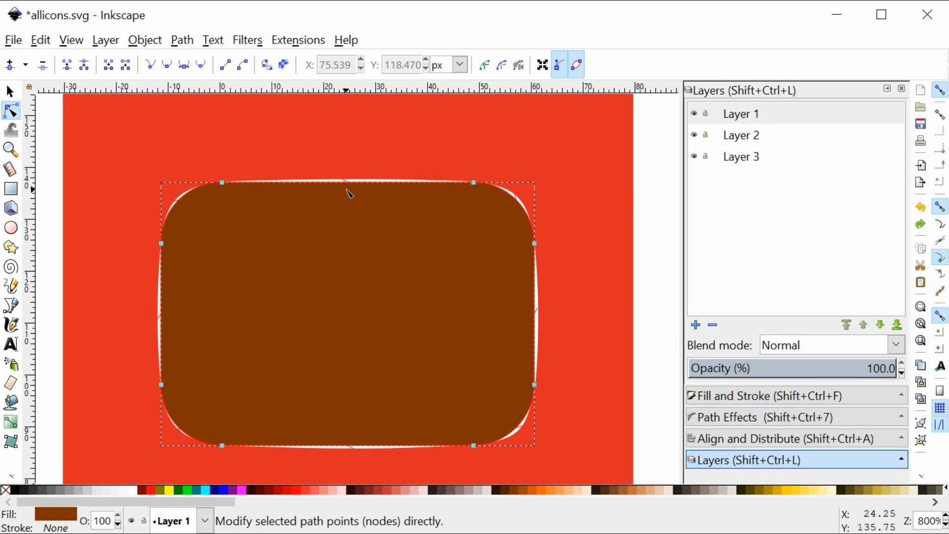
Simplify the rounded brown path.
click(187, 41)
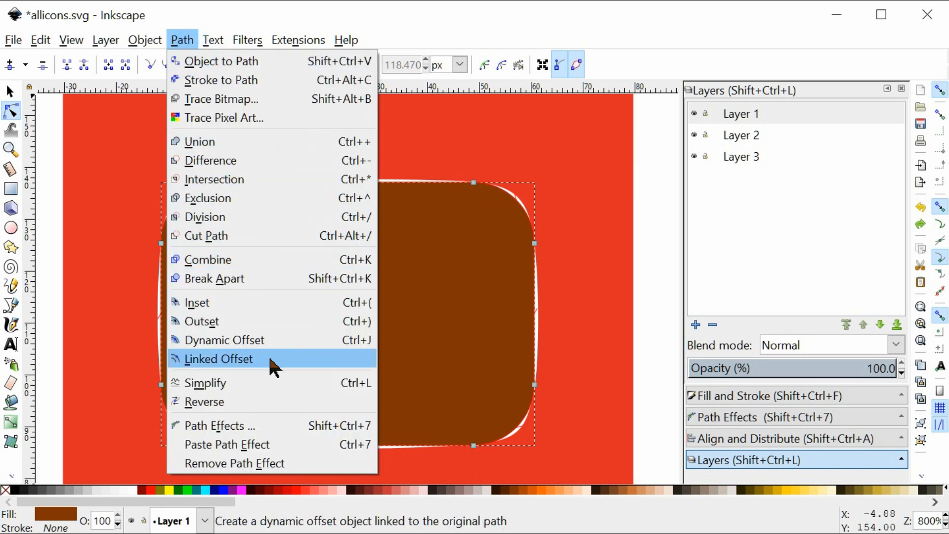
click(269, 383)
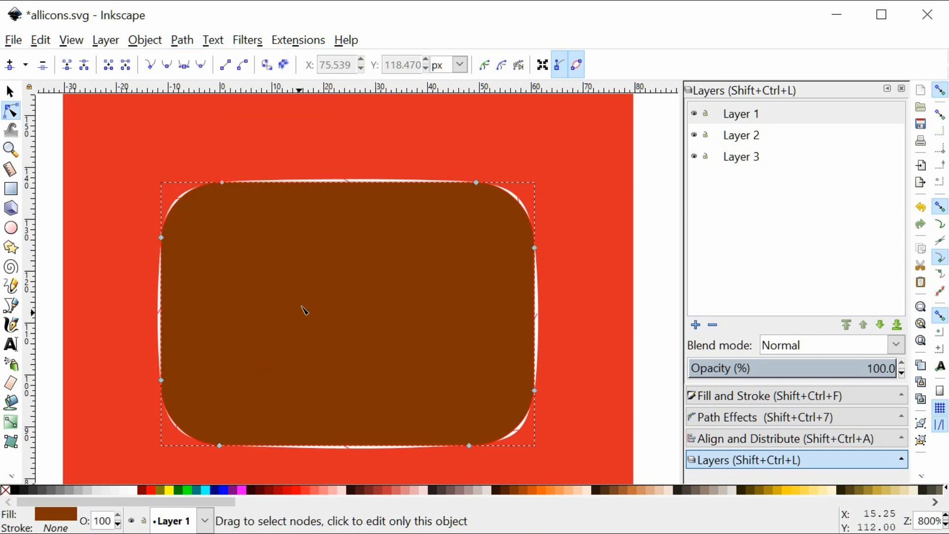
Try to bend the brown path's top edge and upper-right corner by their segments, undoing both changes.
scroll(219, 181, up, 3)
drag(193, 150, 247, 197)
click(252, 163)
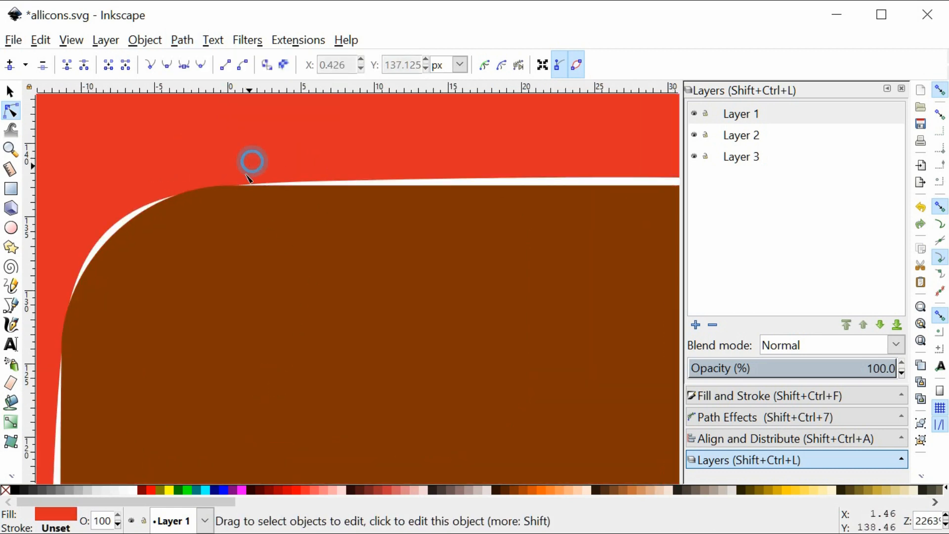
click(238, 194)
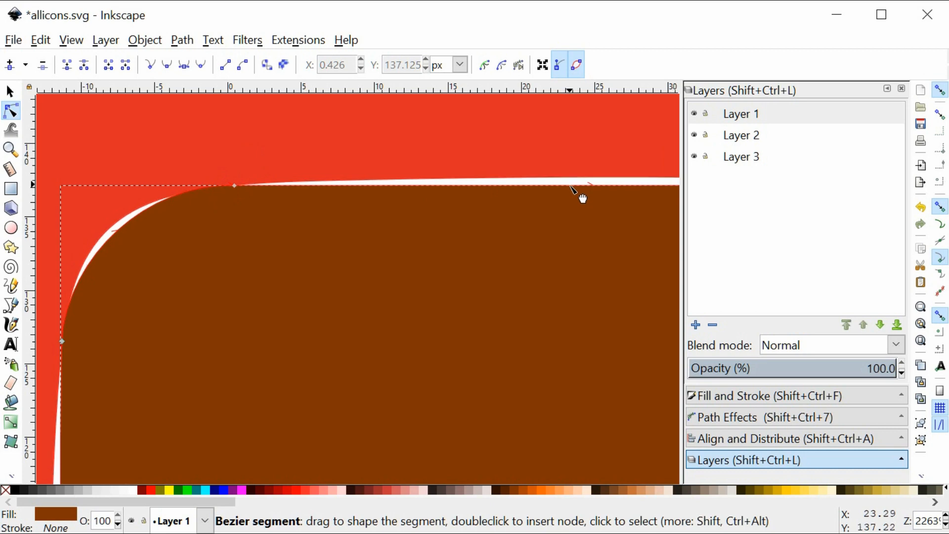
scroll(570, 186, down, 1)
scroll(564, 188, right, 3)
scroll(469, 223, down, 2)
scroll(469, 226, down, 1)
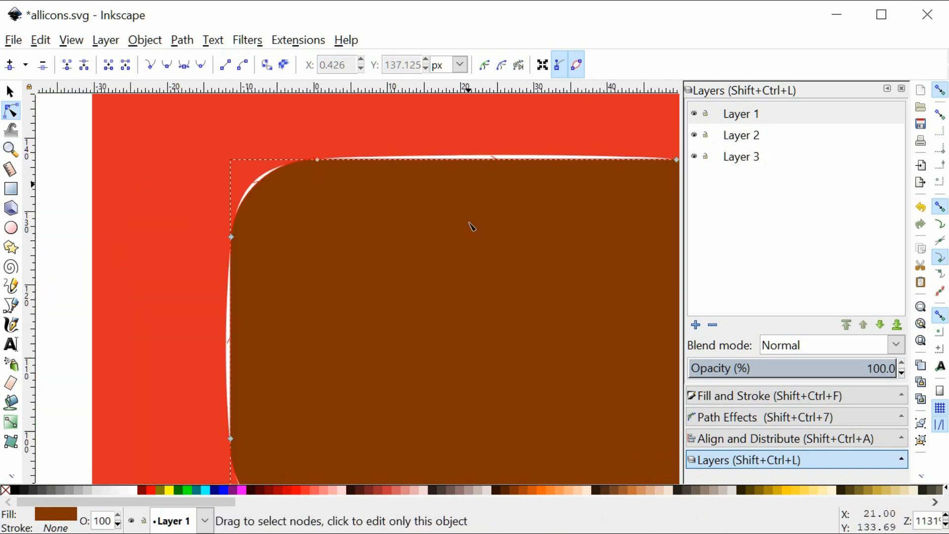
scroll(435, 177, right, 2)
drag(401, 167, 445, 182)
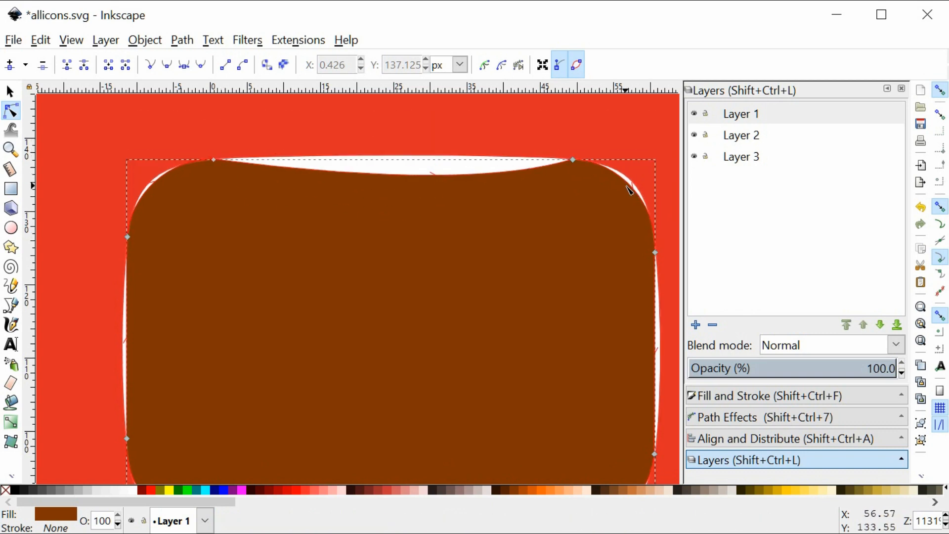
drag(626, 184, 589, 231)
click(626, 187)
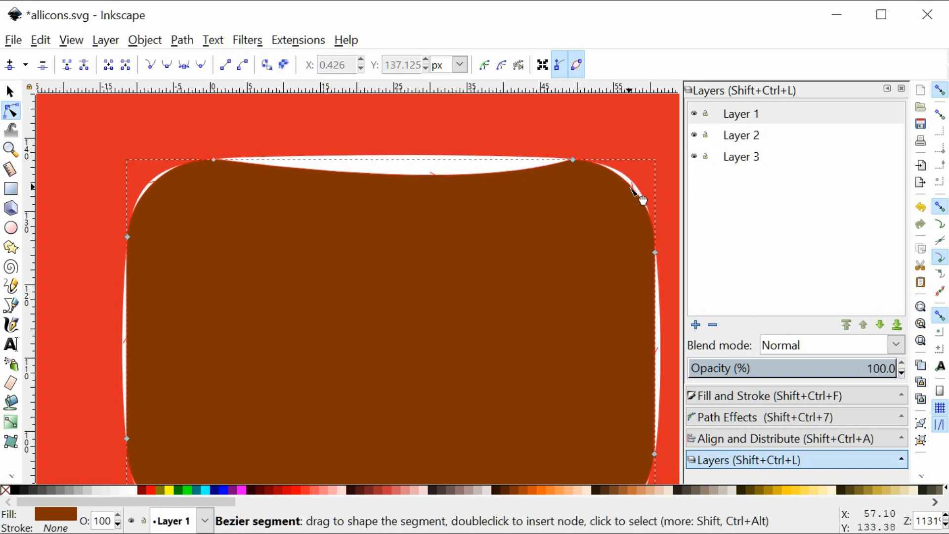
drag(629, 186, 547, 269)
key(ctrl+z)
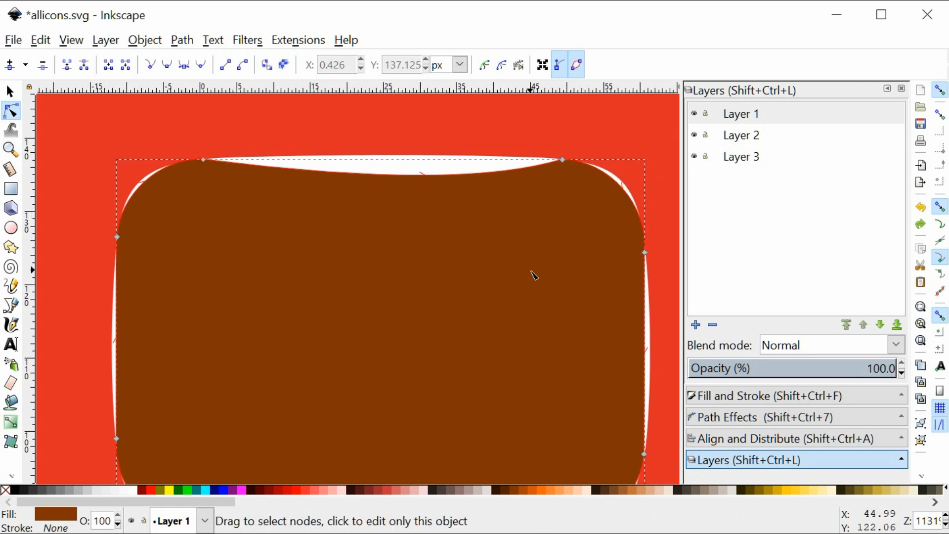
key(ctrl+z)
Bend the middles of the brown path's top and bottom edges slightly outward to follow the white shape.
scroll(249, 198, left, 5)
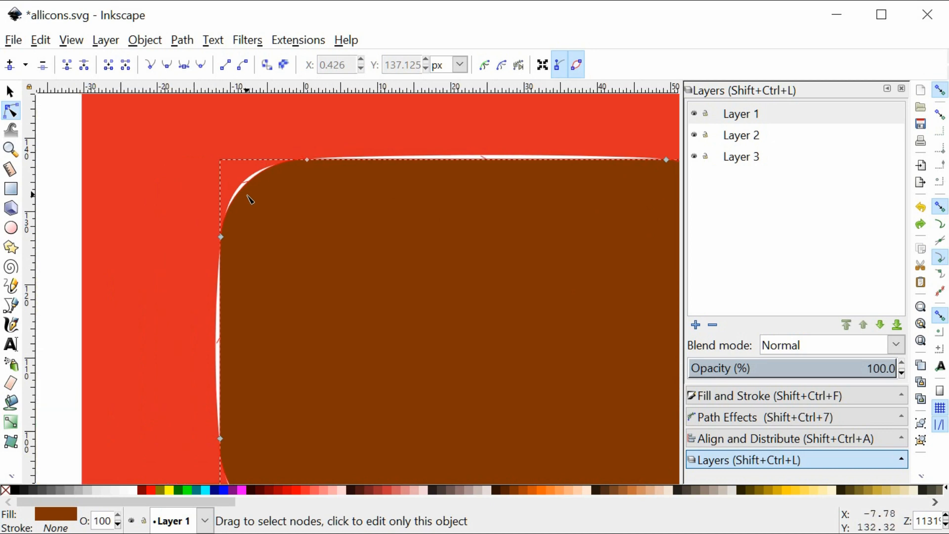
scroll(257, 189, right, 5)
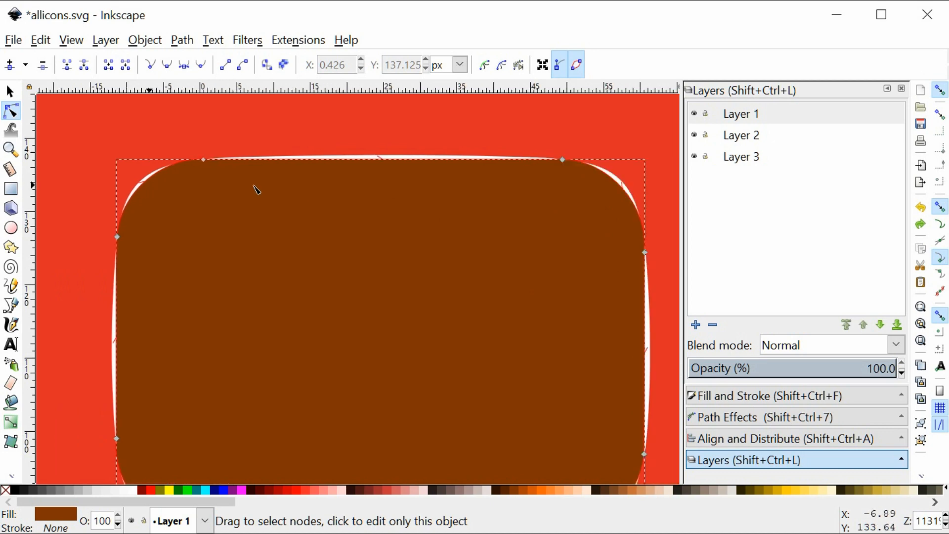
click(388, 168)
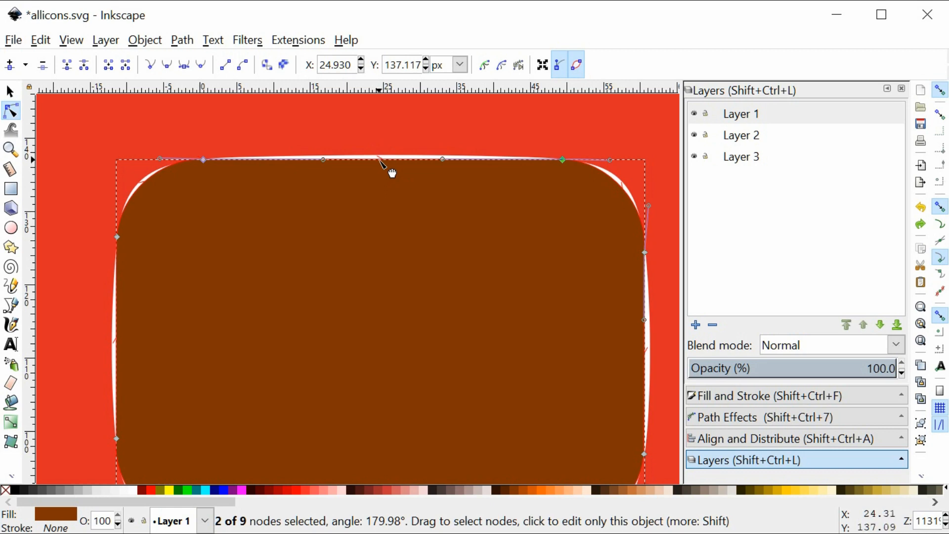
drag(380, 161, 378, 160)
scroll(374, 250, down, 5)
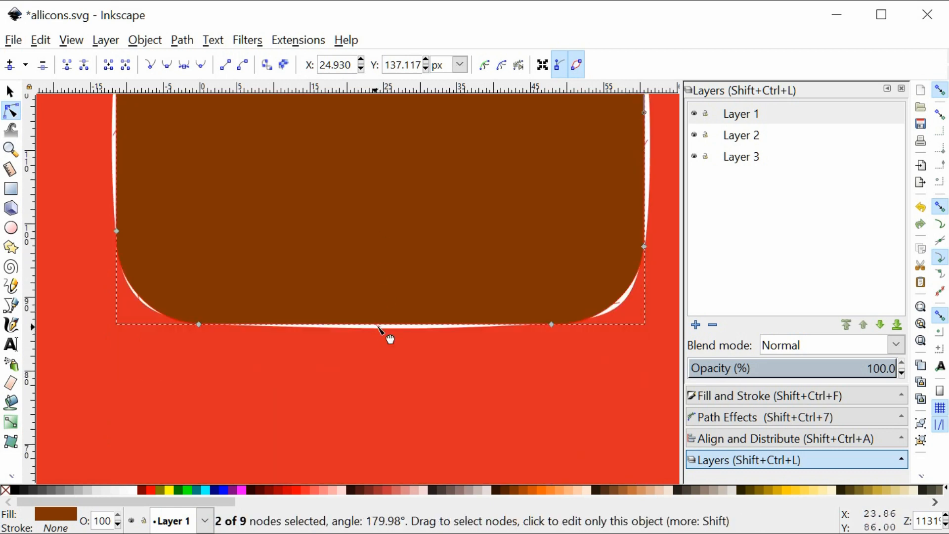
drag(379, 328, 383, 332)
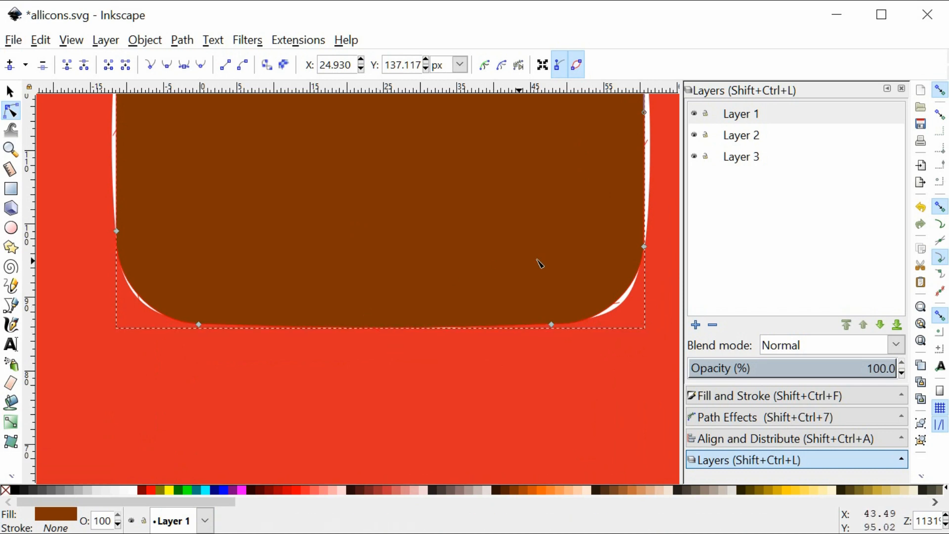
Lower the brown path's fill alpha to 194 to make it semi-transparent.
click(776, 404)
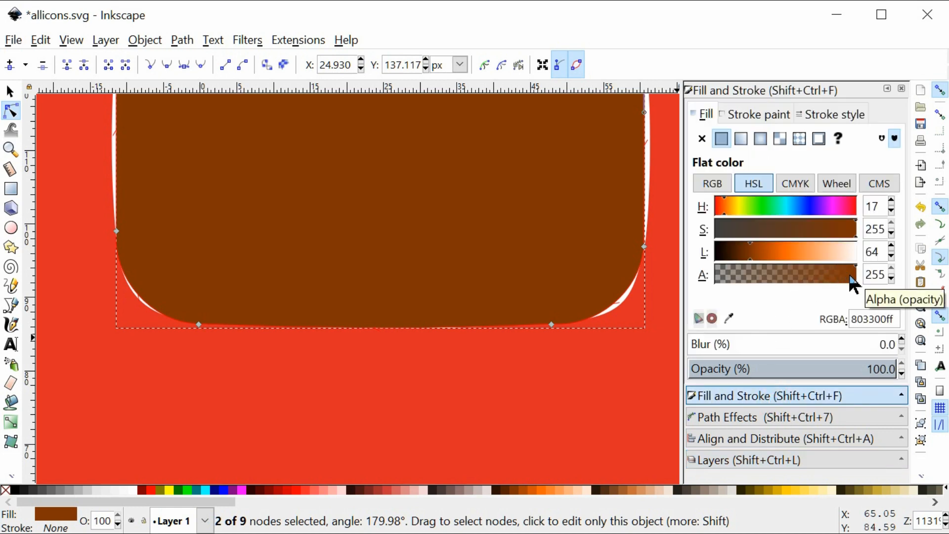
drag(855, 282, 822, 286)
scroll(440, 324, up, 6)
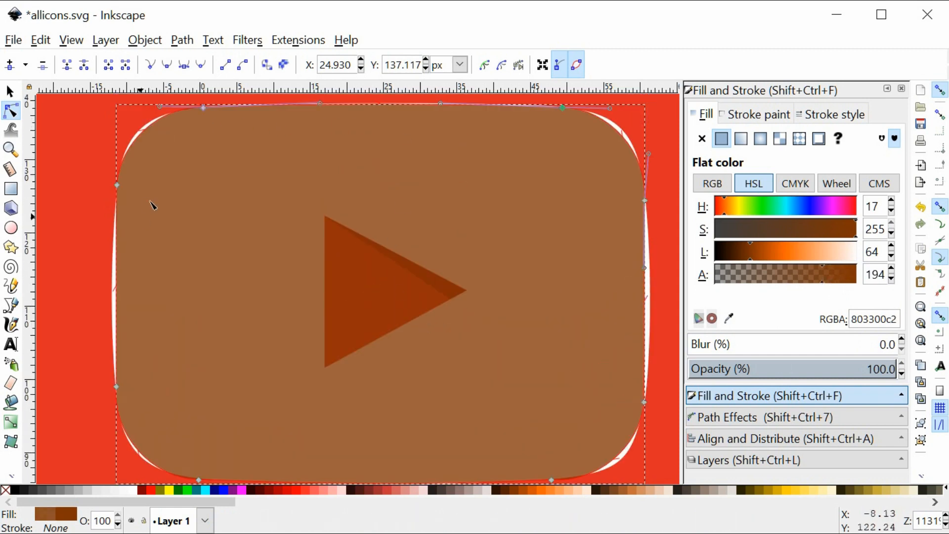
Bend the middles of the brown path's left and right edges outward to match the white shape.
scroll(550, 243, down, 3)
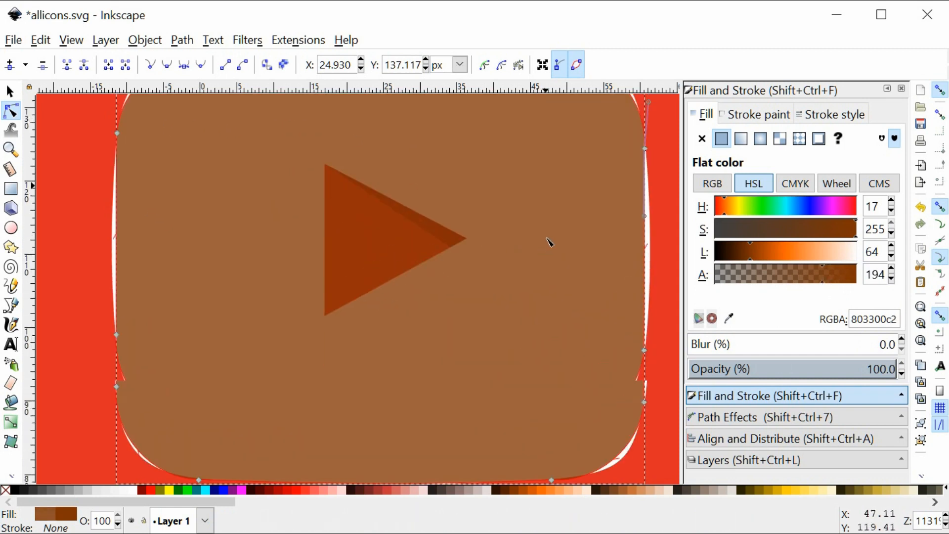
scroll(129, 242, up, 3)
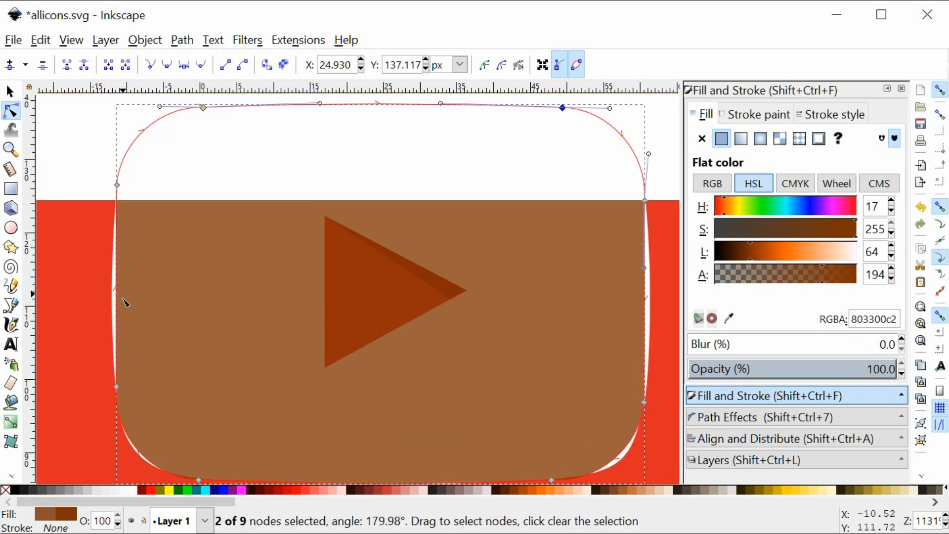
scroll(149, 300, up, 1)
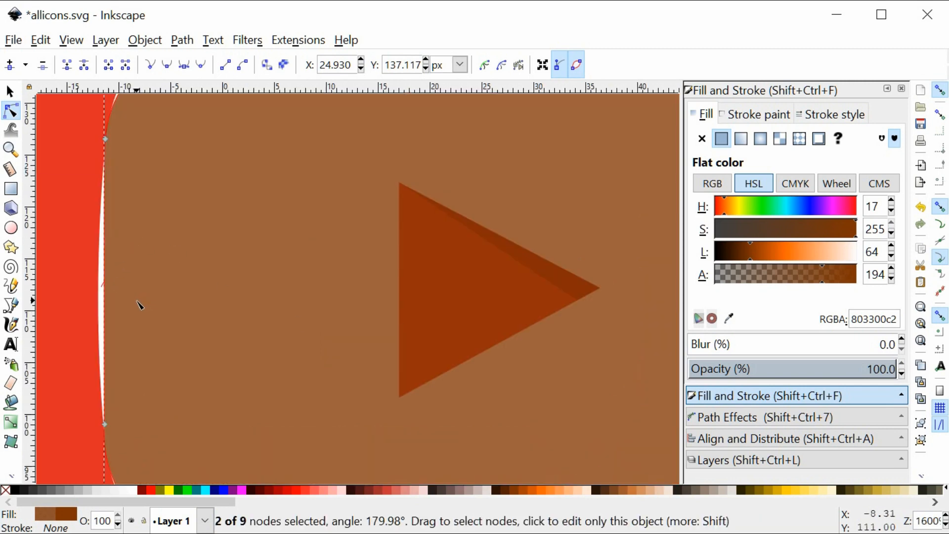
scroll(138, 307, down, 1)
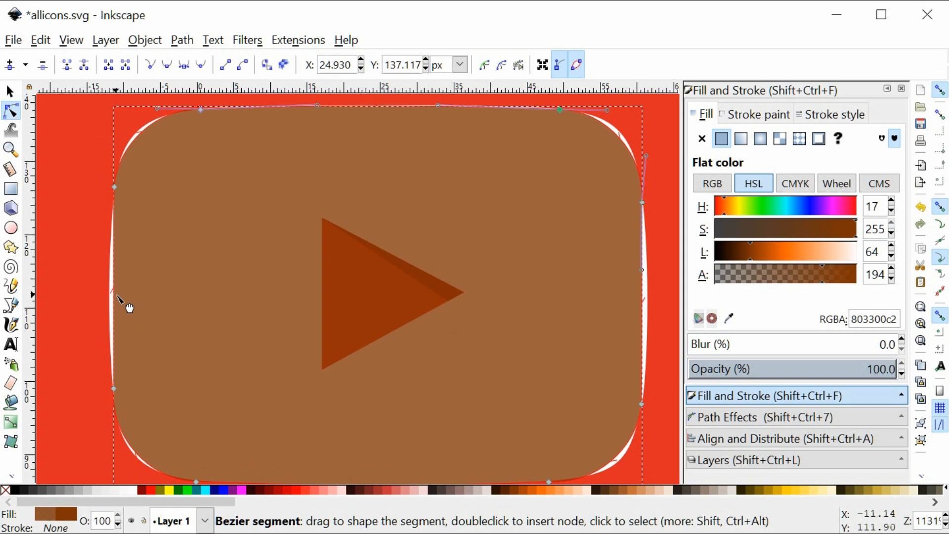
click(117, 295)
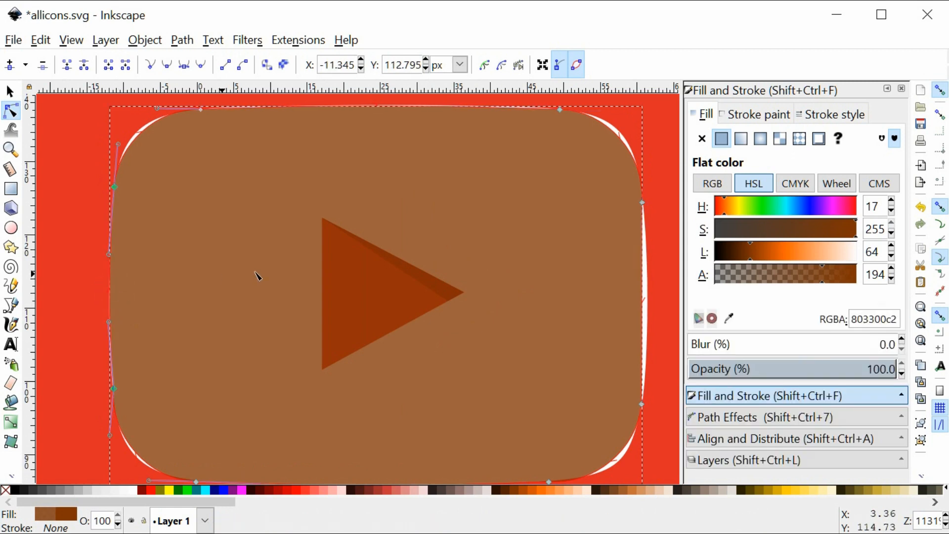
scroll(257, 276, right, 5)
click(513, 301)
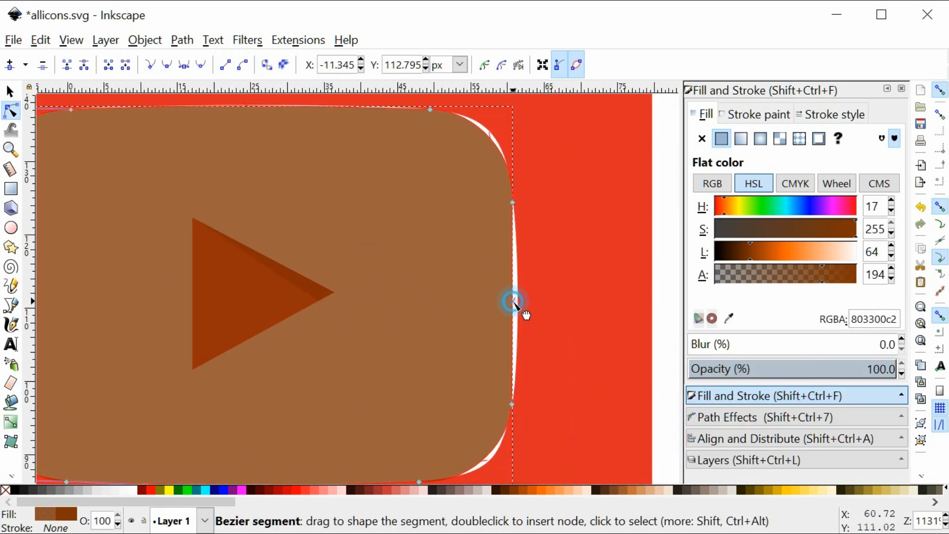
drag(514, 302, 519, 307)
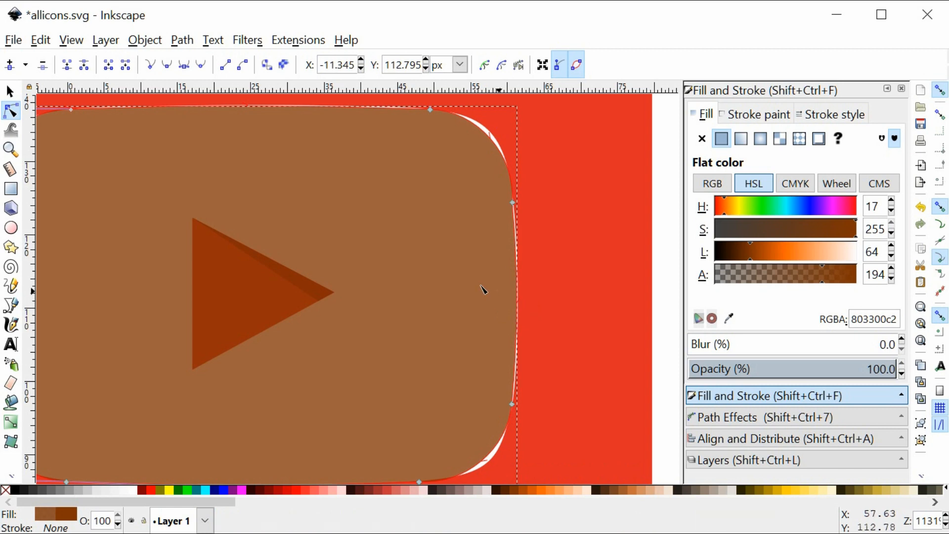
Clear the node selection and examine how closely the brown path's edges and corners follow the white shape.
scroll(297, 319, right, 3)
scroll(284, 329, left, 8)
scroll(297, 341, down, 5)
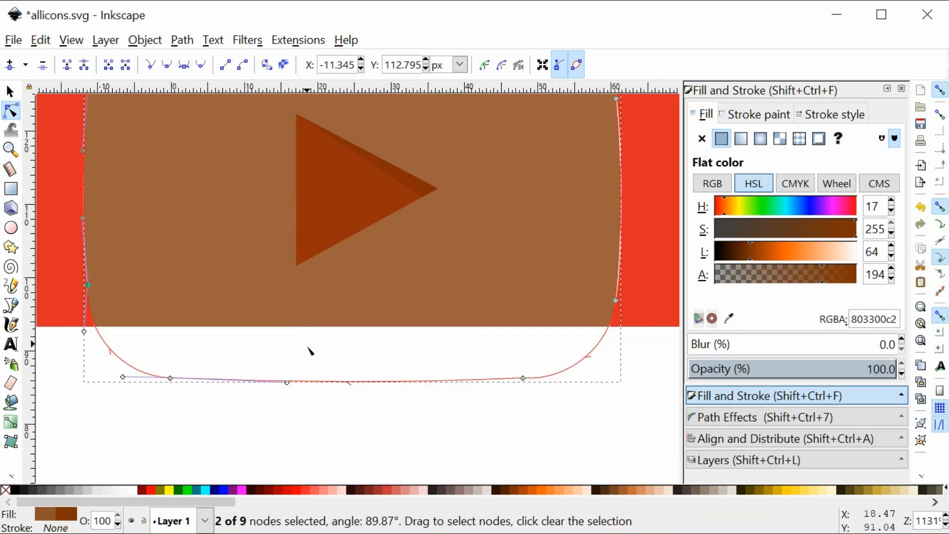
click(323, 425)
scroll(325, 423, up, 3)
scroll(330, 414, up, 1)
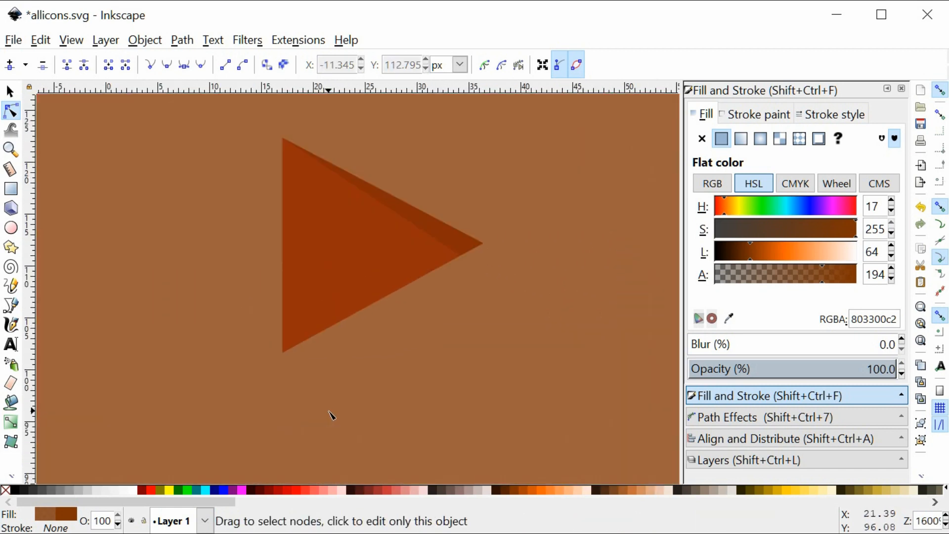
scroll(329, 410, down, 2)
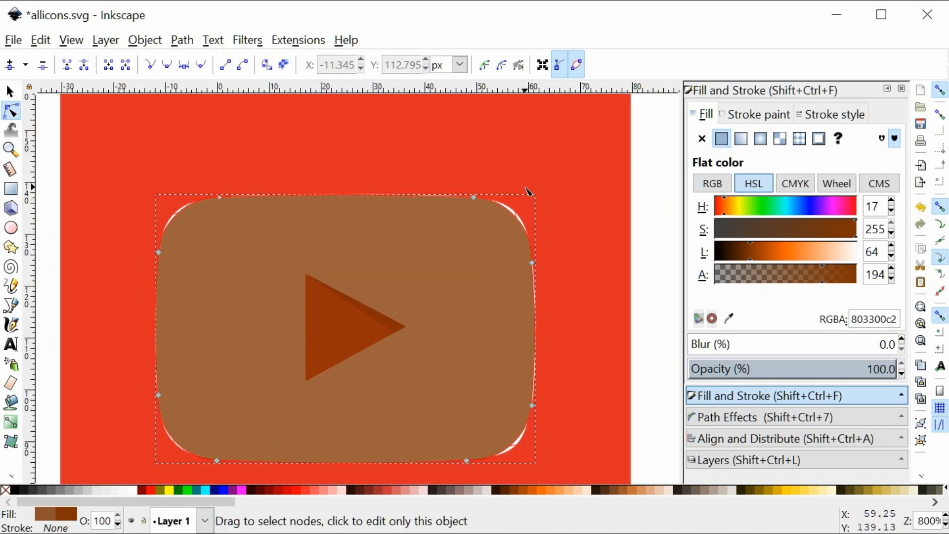
scroll(530, 191, up, 3)
scroll(528, 243, down, 1)
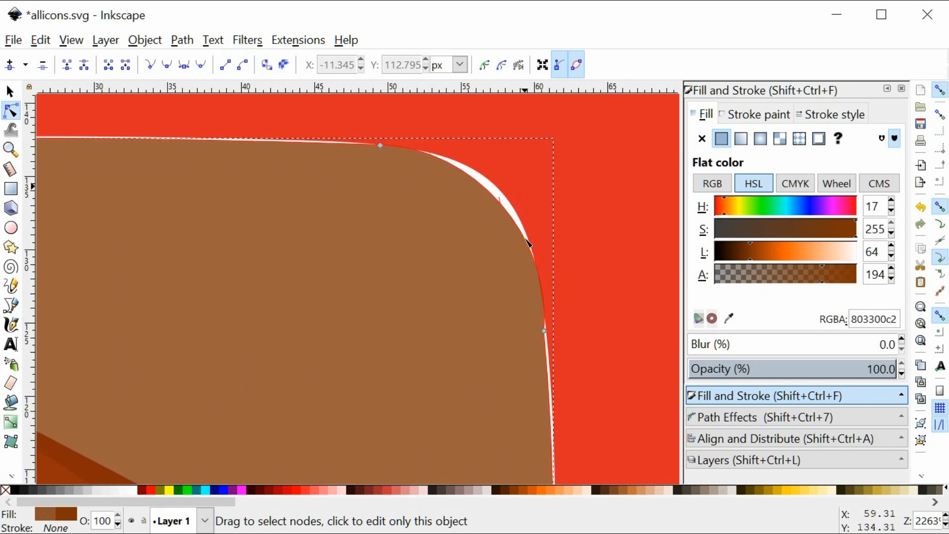
scroll(529, 242, right, 1)
scroll(529, 243, down, 7)
scroll(527, 243, down, 3)
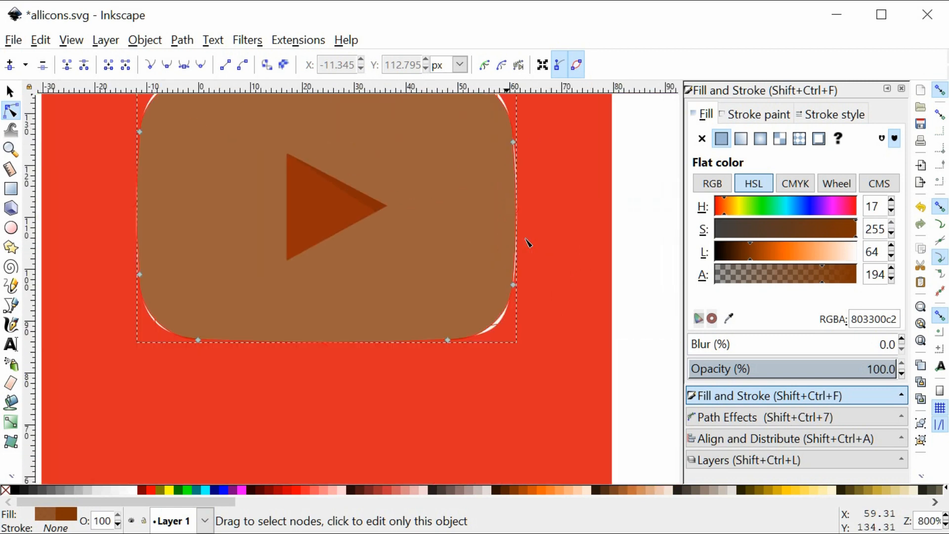
Fine-tune the curves of the brown path's right and top edges to cover the remaining white slivers.
scroll(529, 217, up, 3)
drag(519, 208, 521, 208)
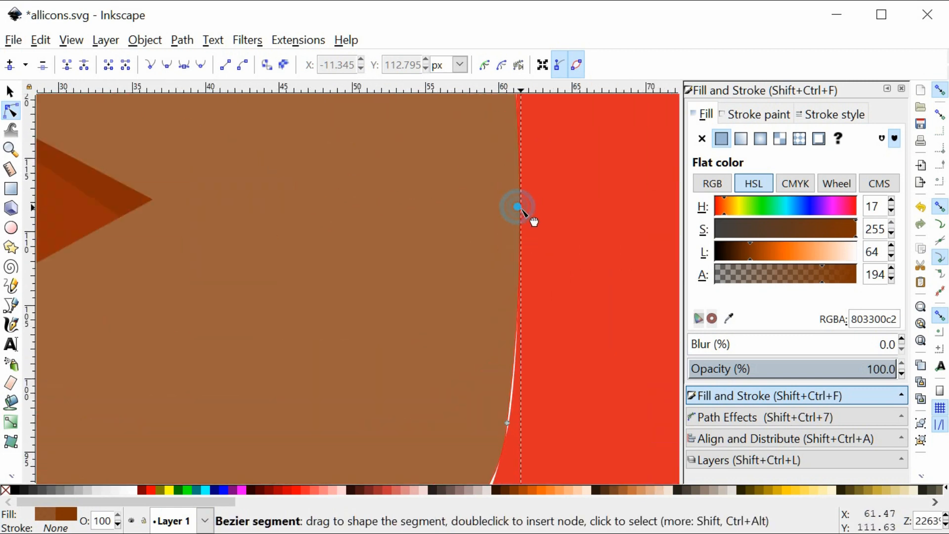
scroll(375, 266, up, 5)
scroll(369, 270, down, 1)
scroll(346, 282, left, 4)
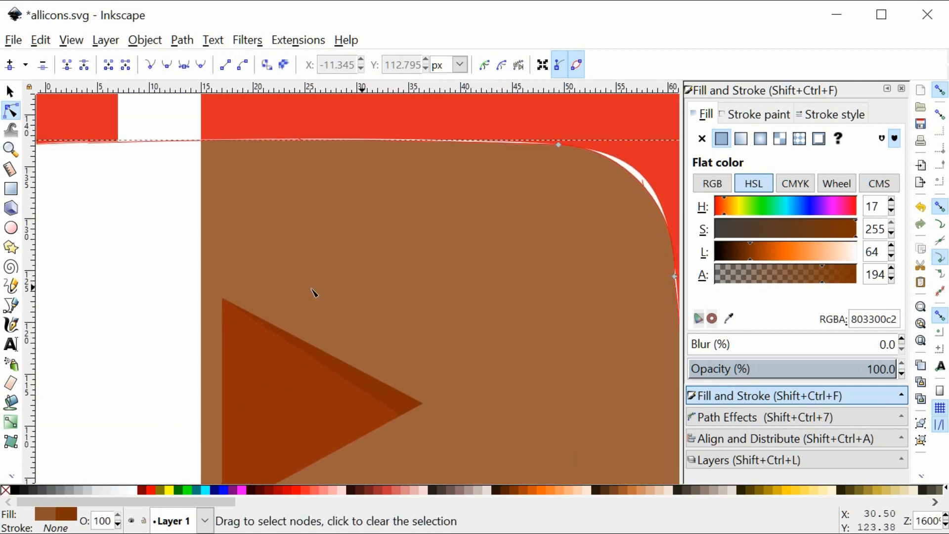
scroll(227, 186, up, 1)
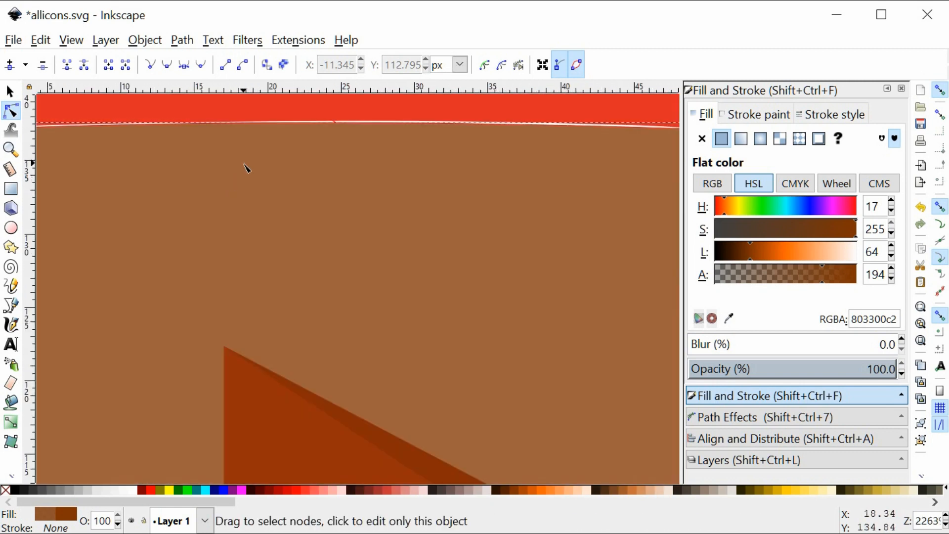
scroll(247, 169, down, 3)
scroll(250, 163, up, 1)
click(278, 147)
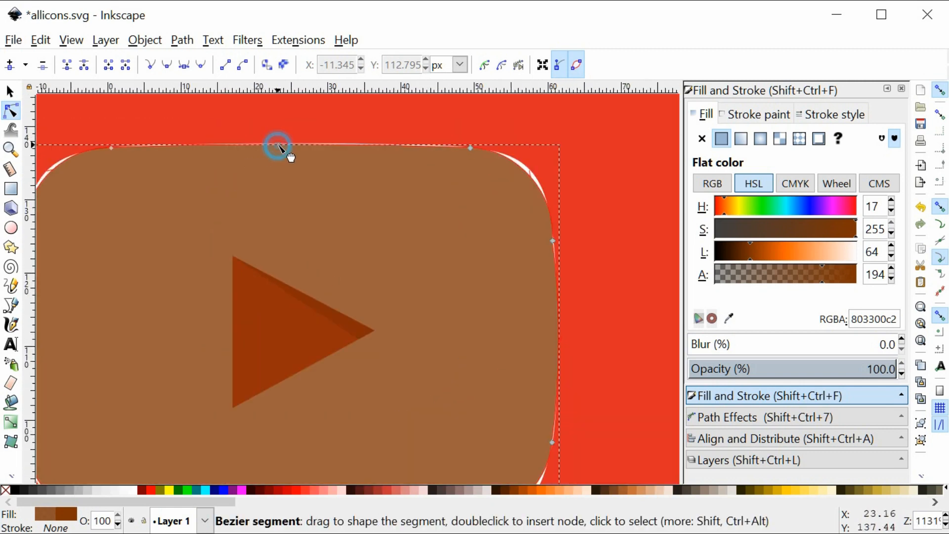
Nudge the middle of the brown path's bottom edge slightly outward to the white shape's boundary.
scroll(269, 211, down, 10)
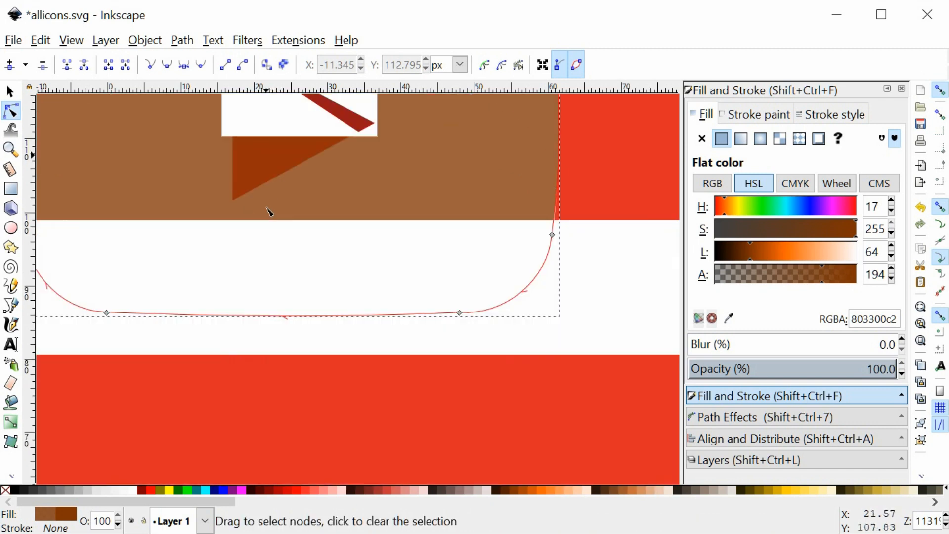
scroll(270, 225, down, 2)
scroll(277, 232, up, 1)
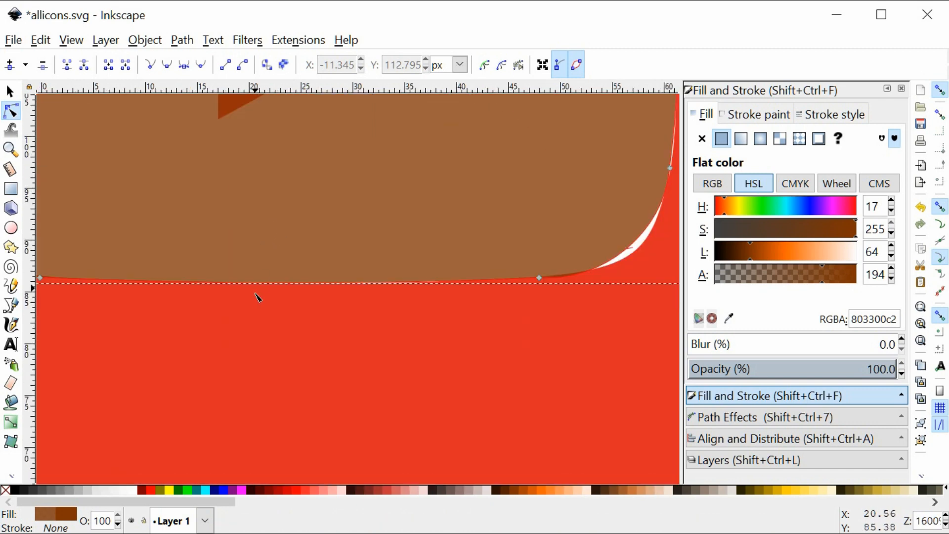
drag(256, 282, 256, 283)
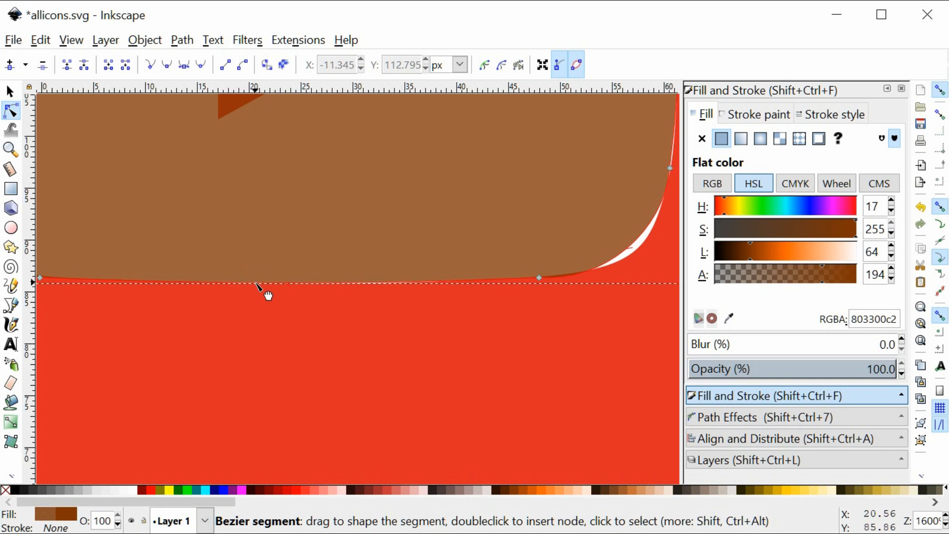
Try bending the brown path's upper-left corner outward and making its fill fully opaque, and undo both changes.
scroll(237, 297, left, 14)
scroll(222, 287, up, 12)
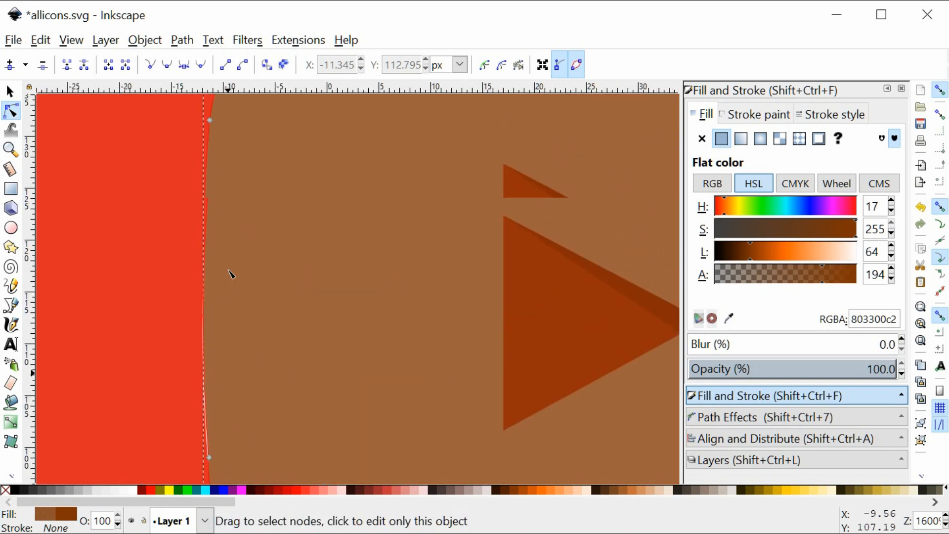
scroll(230, 272, up, 8)
scroll(352, 185, down, 1)
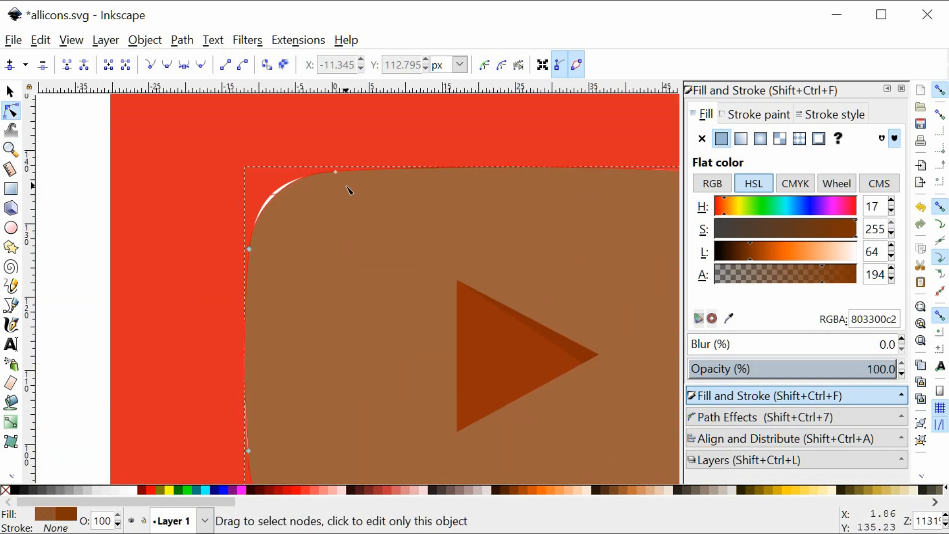
scroll(345, 188, up, 1)
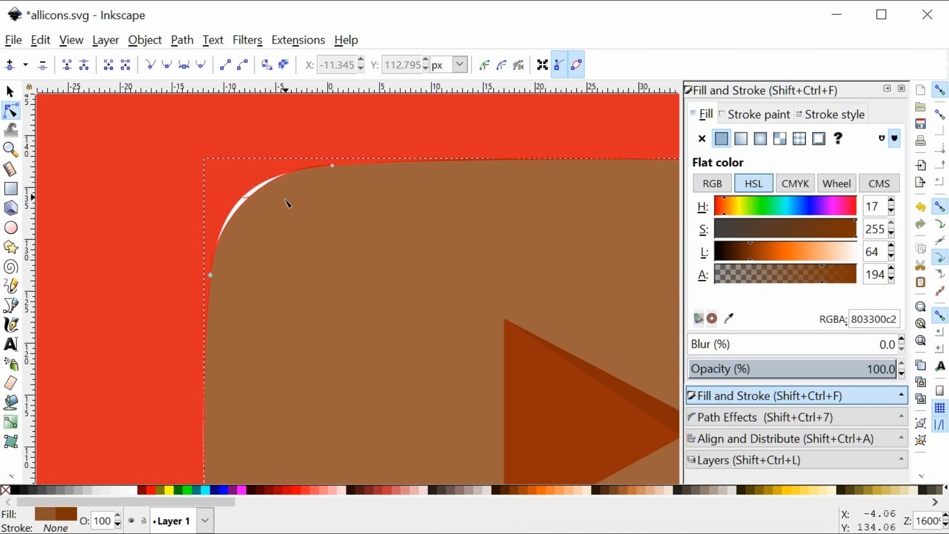
drag(254, 196, 228, 170)
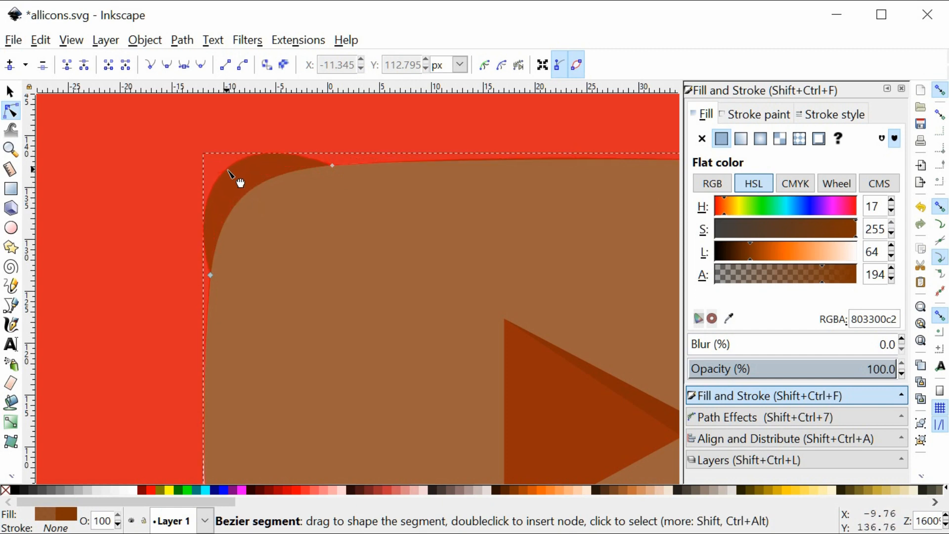
click(257, 128)
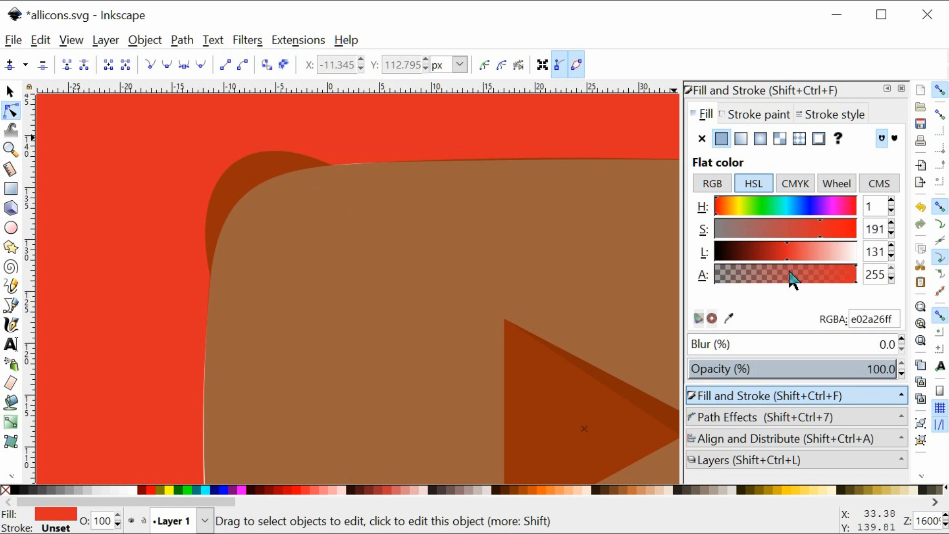
click(536, 284)
drag(831, 276, 934, 274)
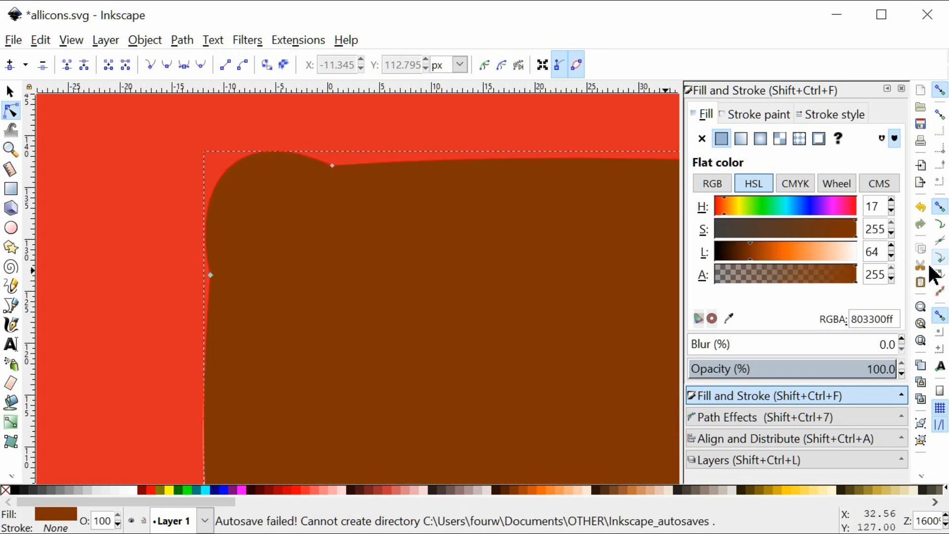
click(389, 133)
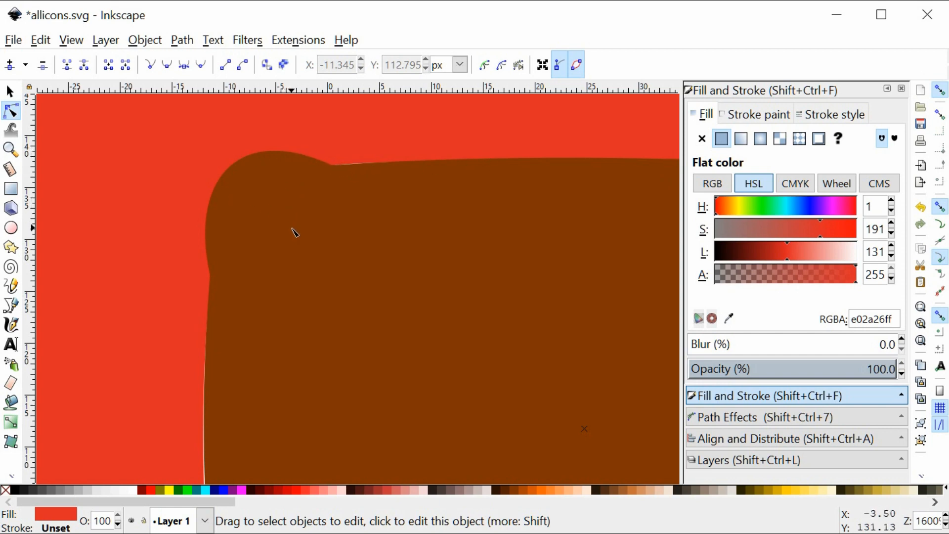
key(ctrl+z)
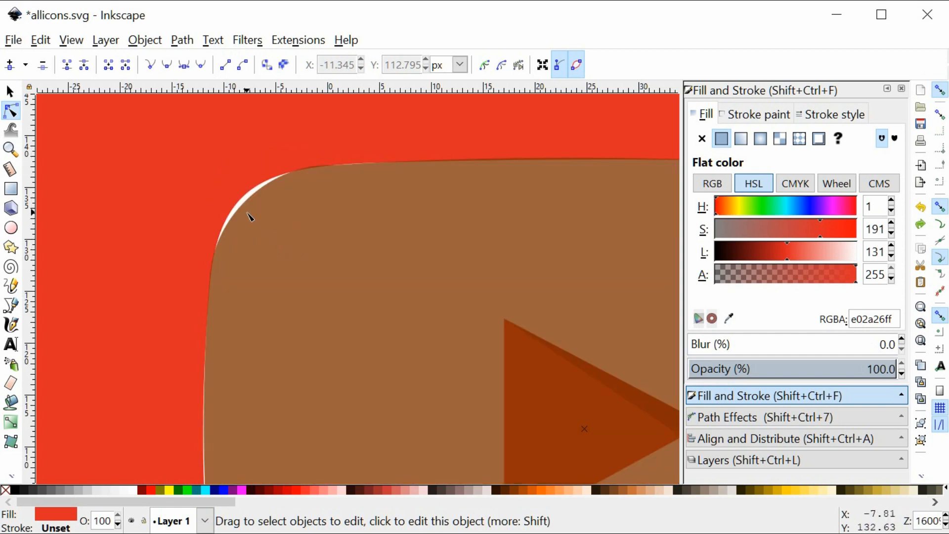
Reshape the brown path's upper-left corner by angling the top-edge node's corner-side handle slightly downward, in line with its opposite handle.
click(253, 207)
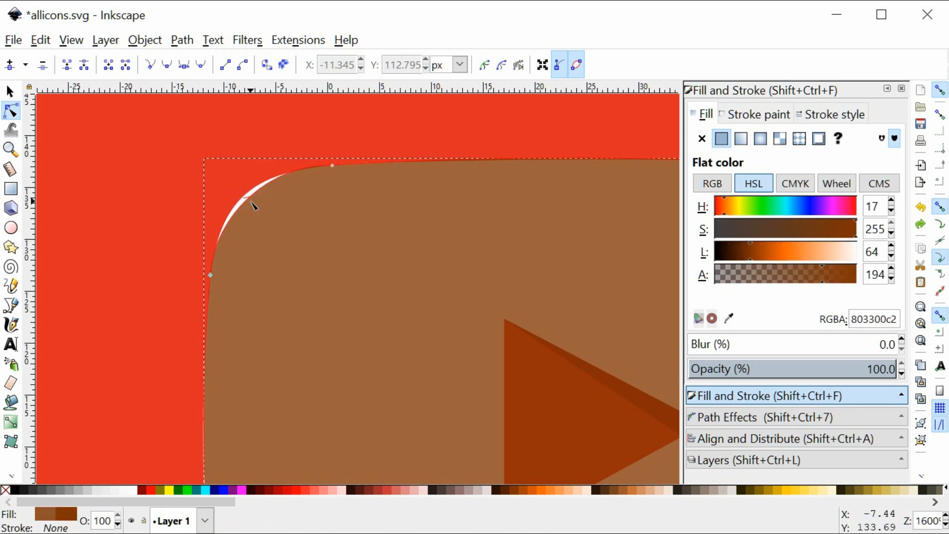
click(252, 203)
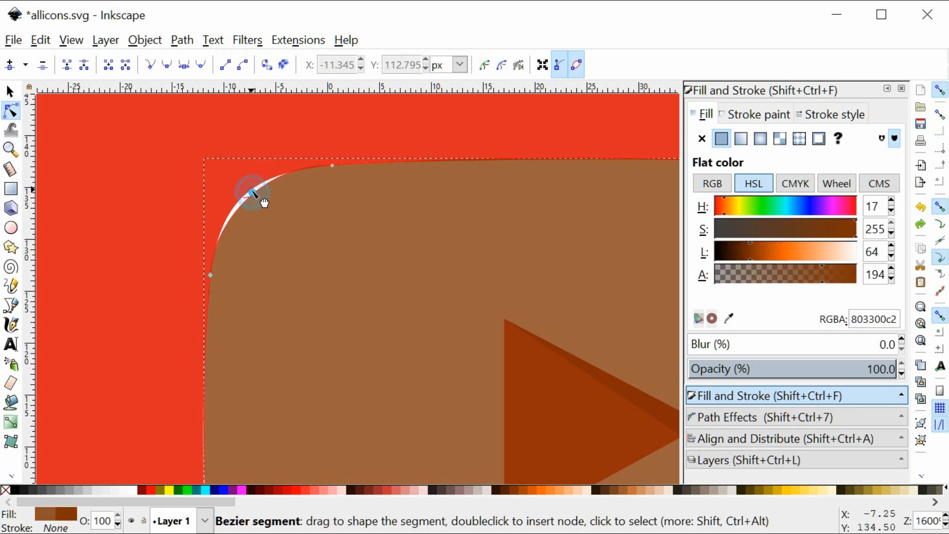
click(332, 166)
scroll(342, 168, up, 2)
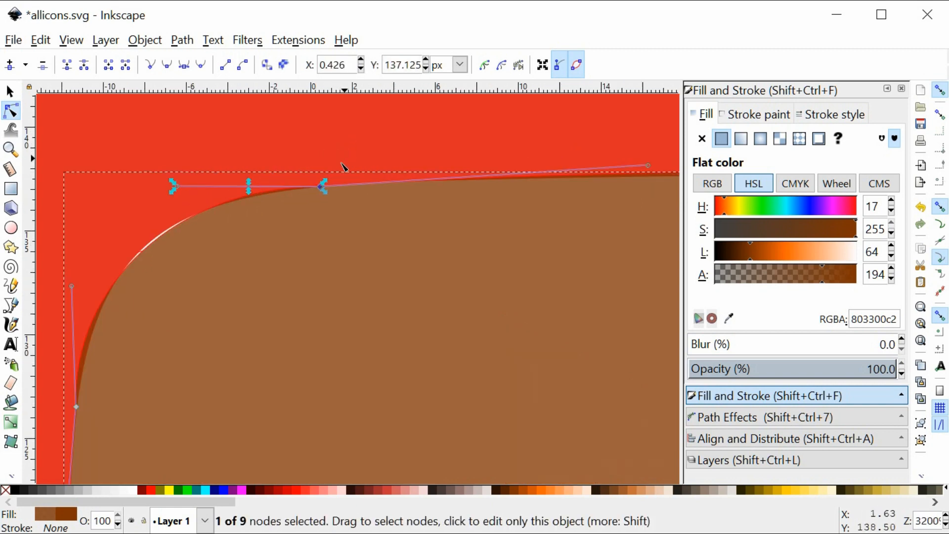
scroll(245, 200, right, 1)
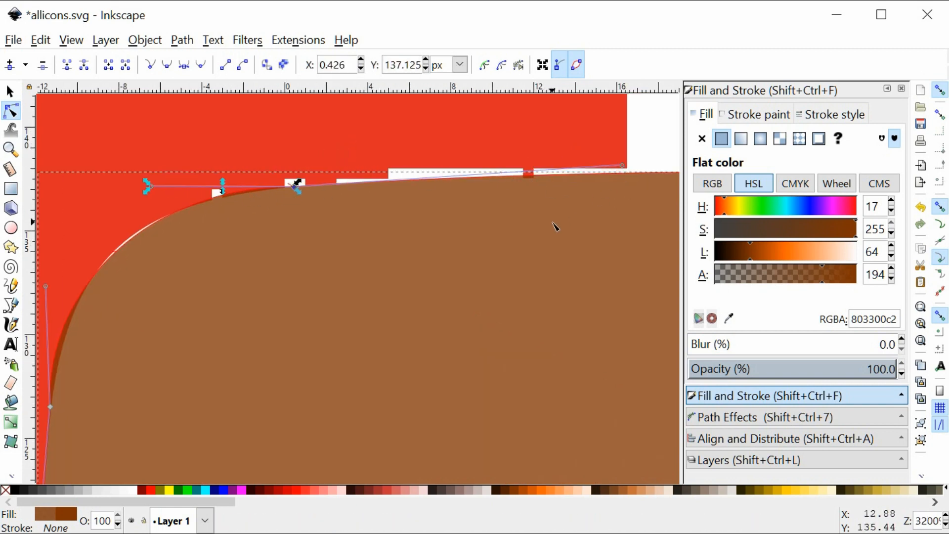
scroll(555, 226, down, 1)
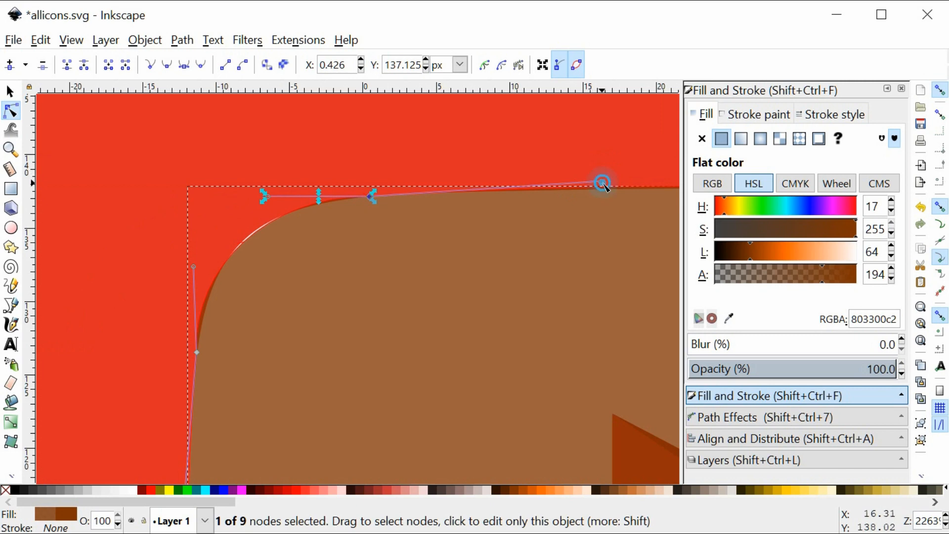
mouse_move(602, 184)
mouse_down()
mouse_move(600, 227)
mouse_move(615, 163)
mouse_move(602, 182)
mouse_up()
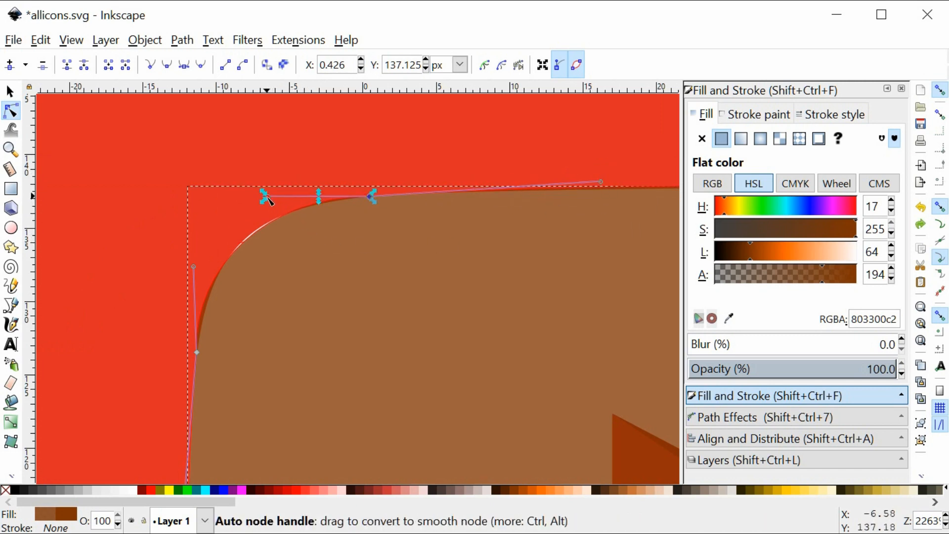
drag(265, 197, 298, 148)
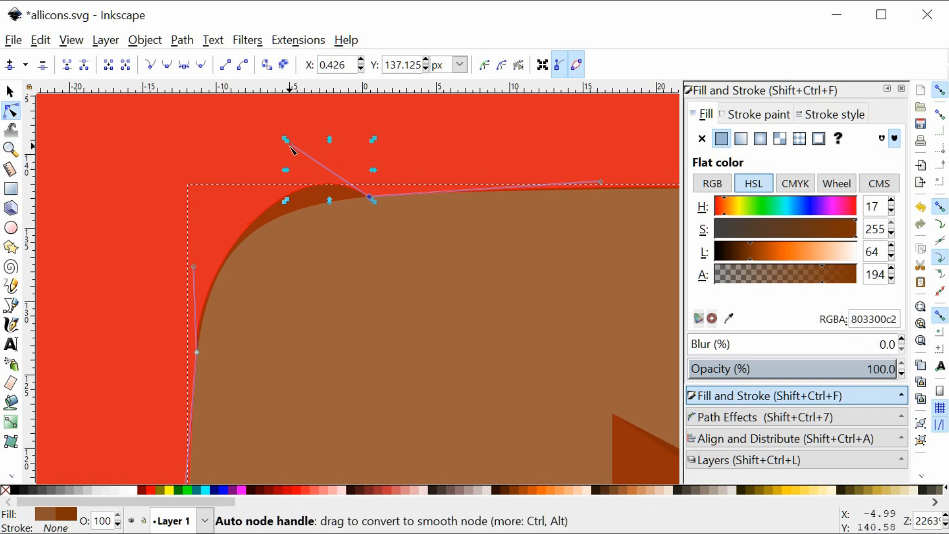
drag(292, 148, 257, 211)
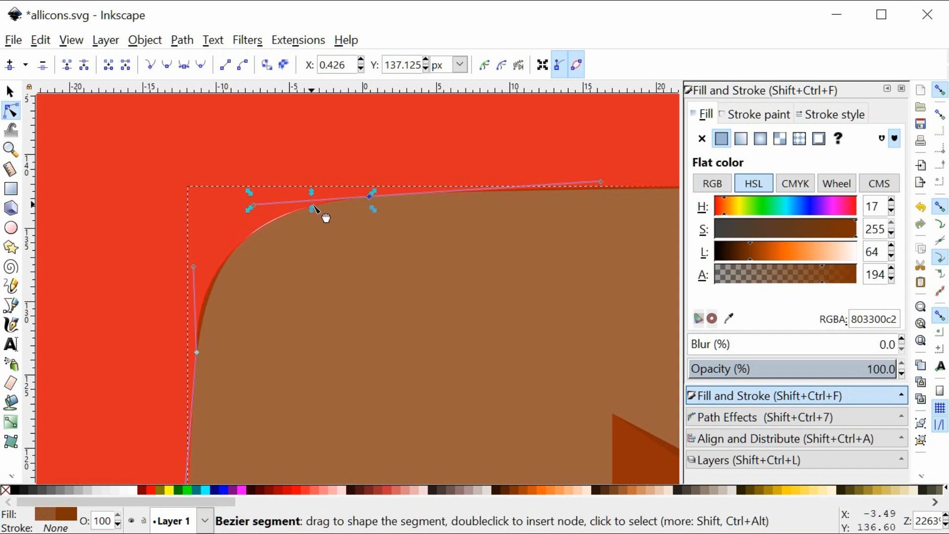
Angle the left-edge node's upper handle inward to fit the upper-left corner to the white shape, and clear the selection.
scroll(221, 293, down, 5)
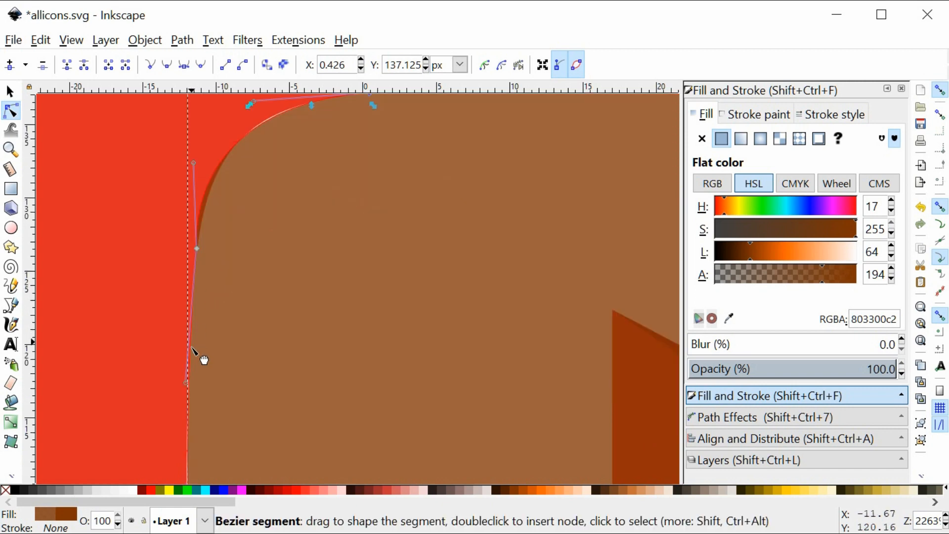
scroll(211, 180, up, 2)
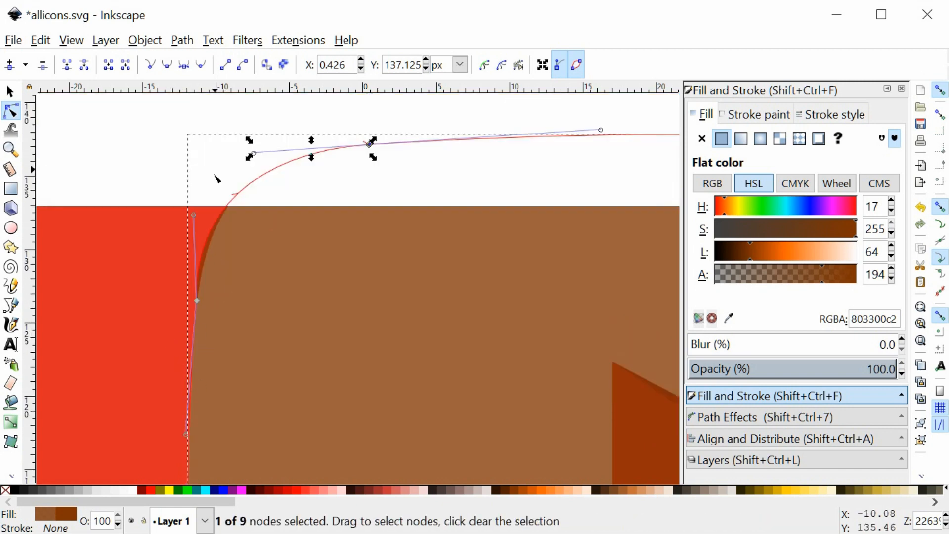
scroll(206, 244, up, 1)
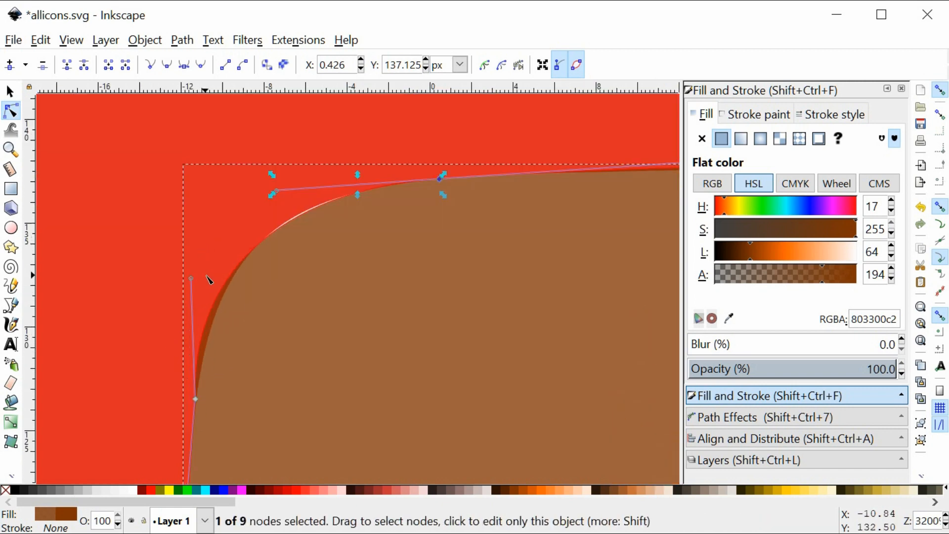
scroll(207, 279, down, 2)
drag(195, 229, 212, 216)
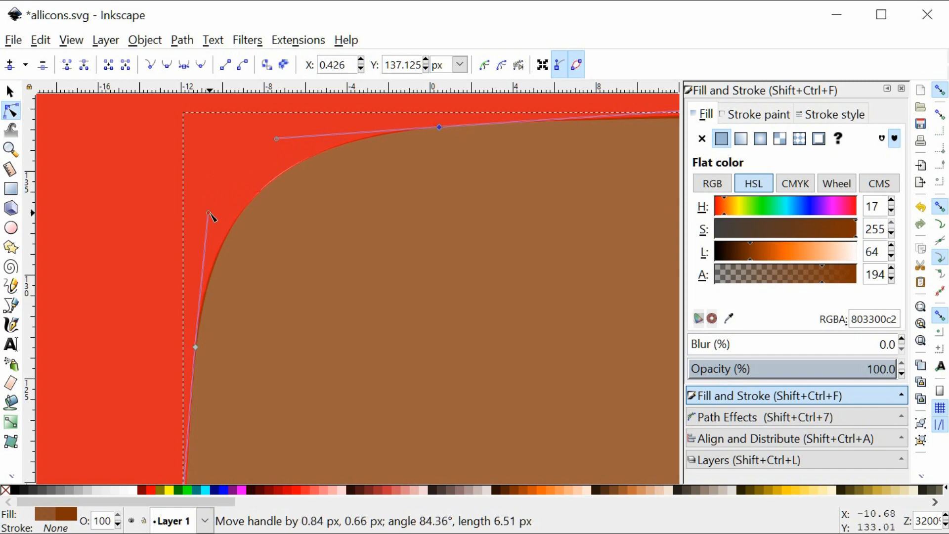
click(182, 229)
scroll(360, 229, up, 3)
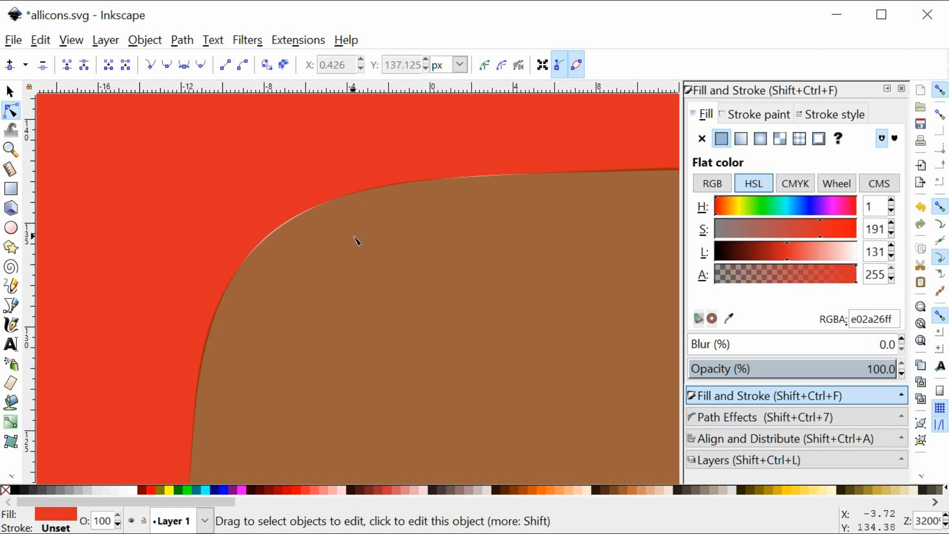
scroll(333, 265, down, 2)
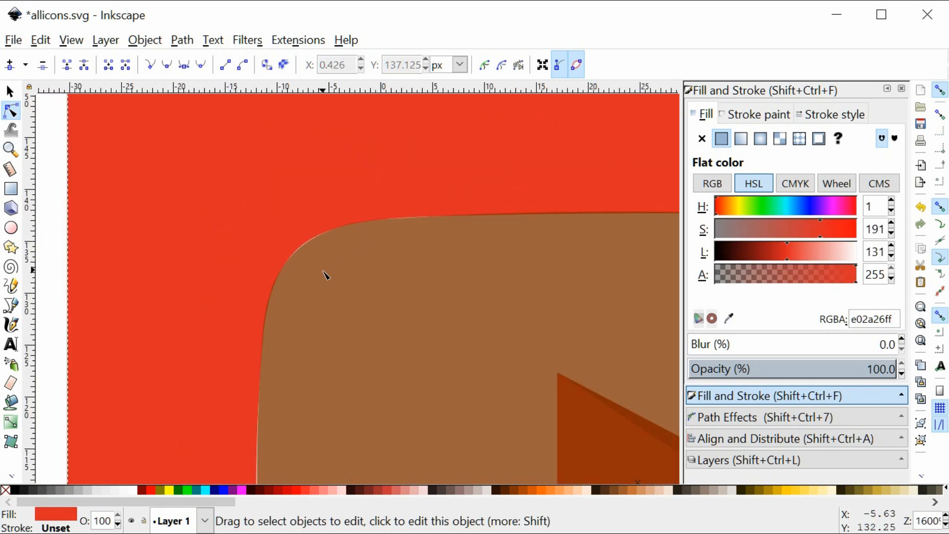
Lengthen the top-edge node's handle toward the upper-right corner so the brown path covers the white sliver there.
scroll(324, 275, right, 15)
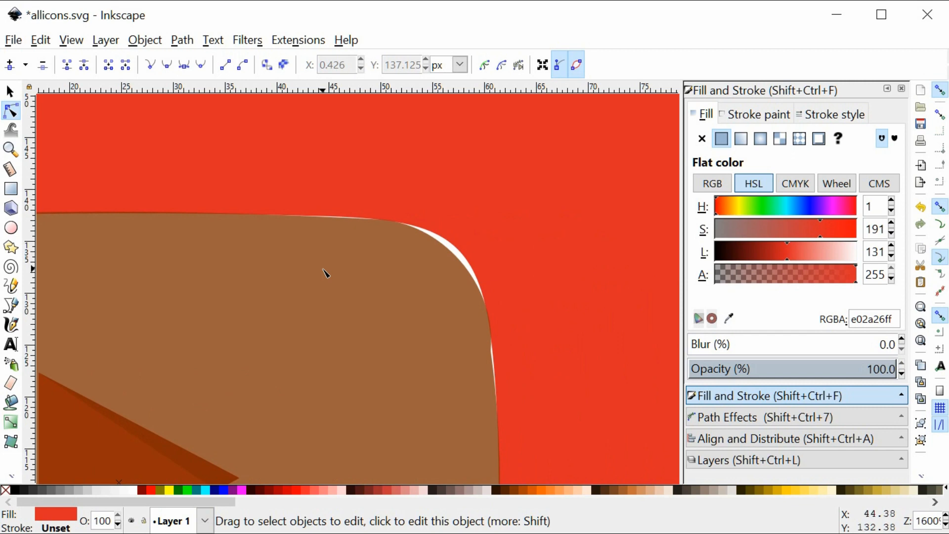
scroll(323, 274, right, 2)
scroll(359, 250, up, 1)
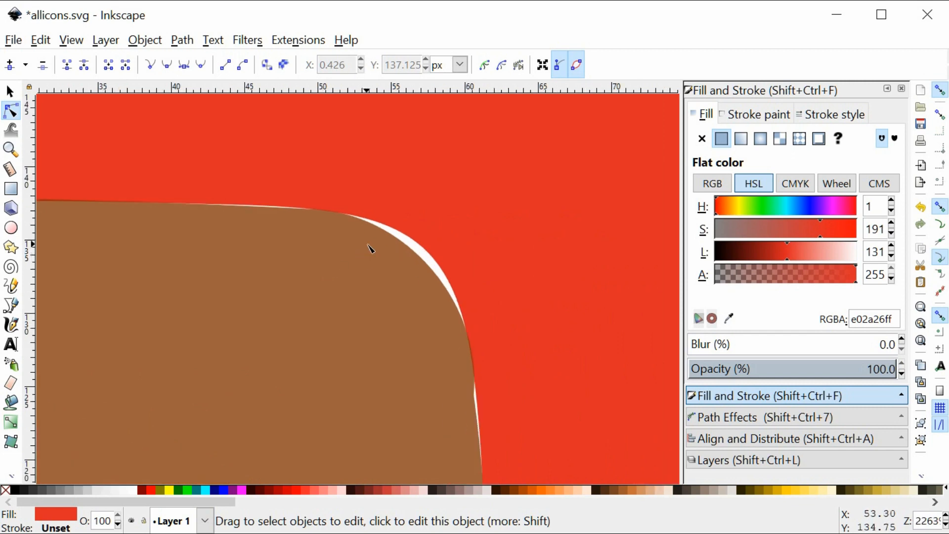
click(409, 253)
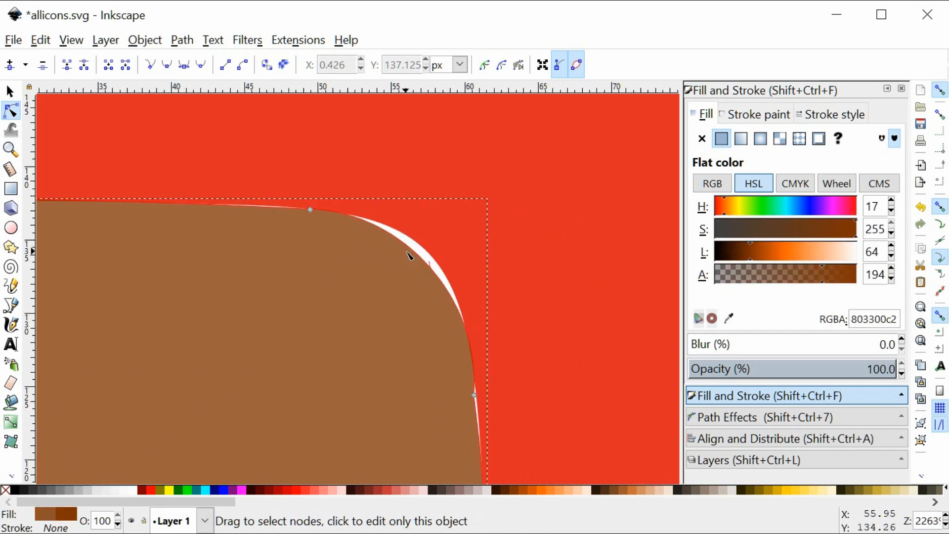
click(409, 253)
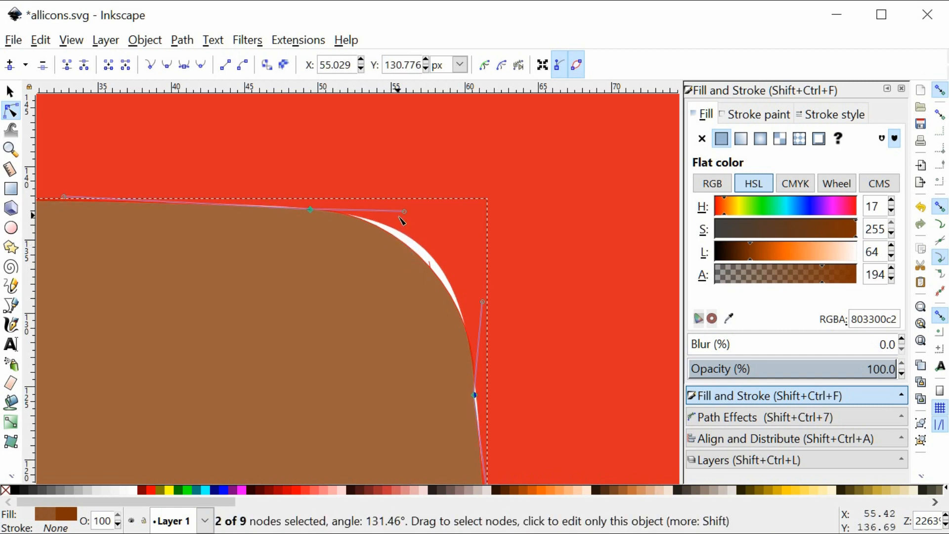
scroll(400, 218, up, 1)
scroll(355, 295, left, 1)
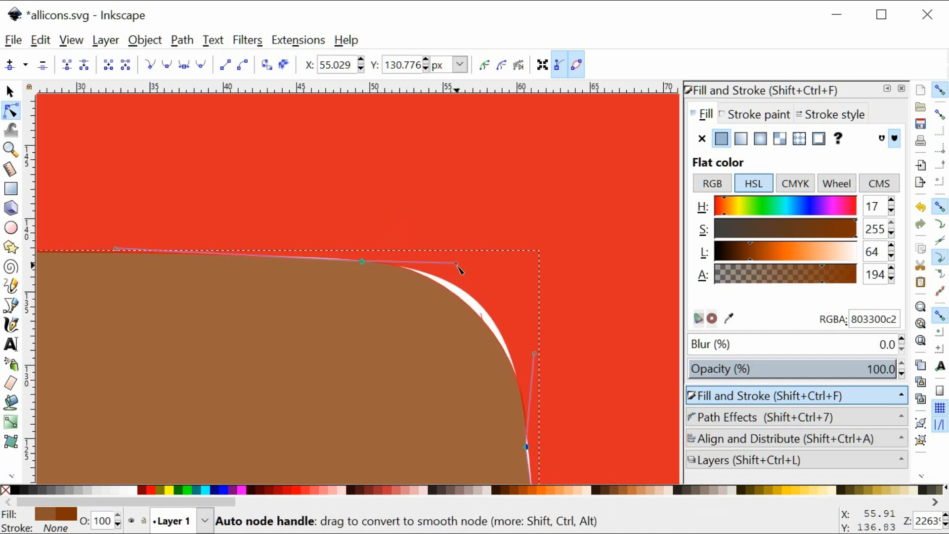
drag(460, 267, 500, 277)
scroll(543, 285, down, 4)
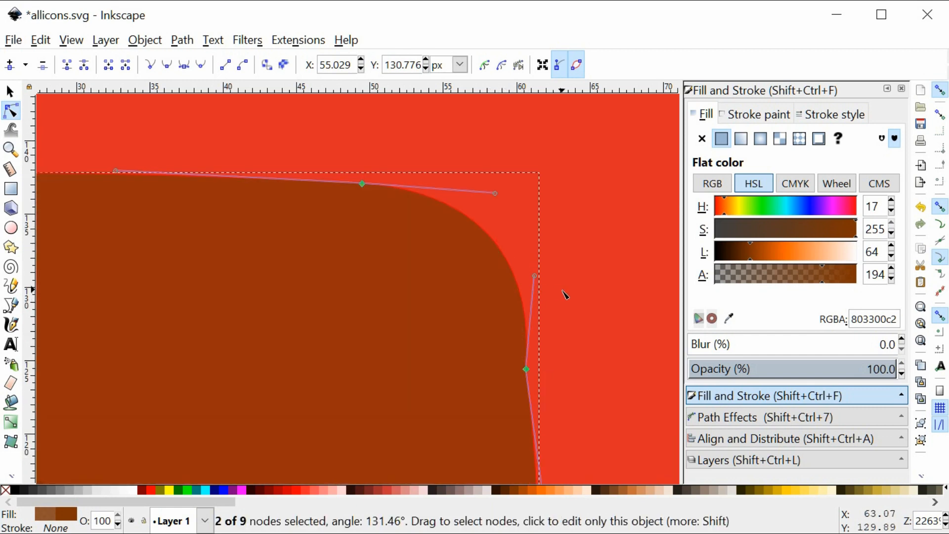
Tilt the right-edge node's upper handle inward to refine the upper-right corner's curve, and clear the selection.
scroll(565, 295, down, 3)
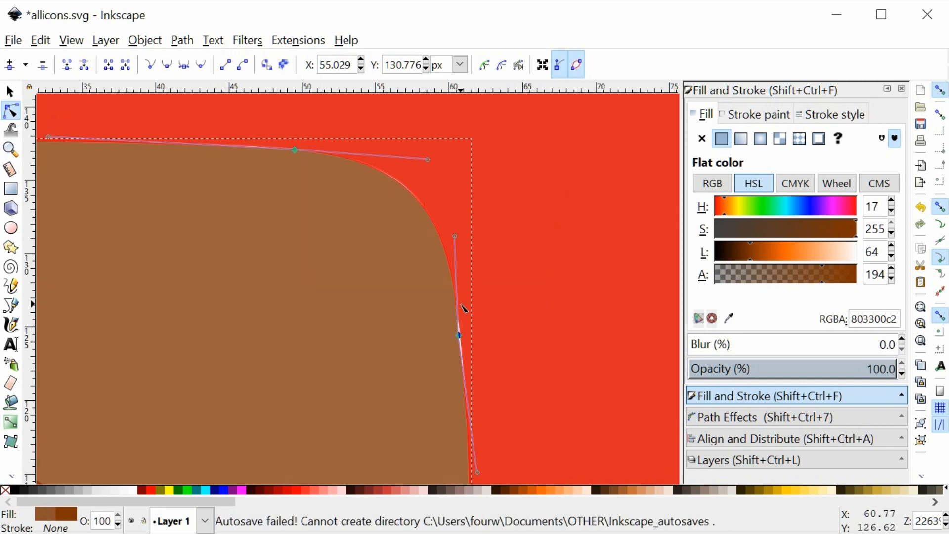
drag(456, 237, 451, 233)
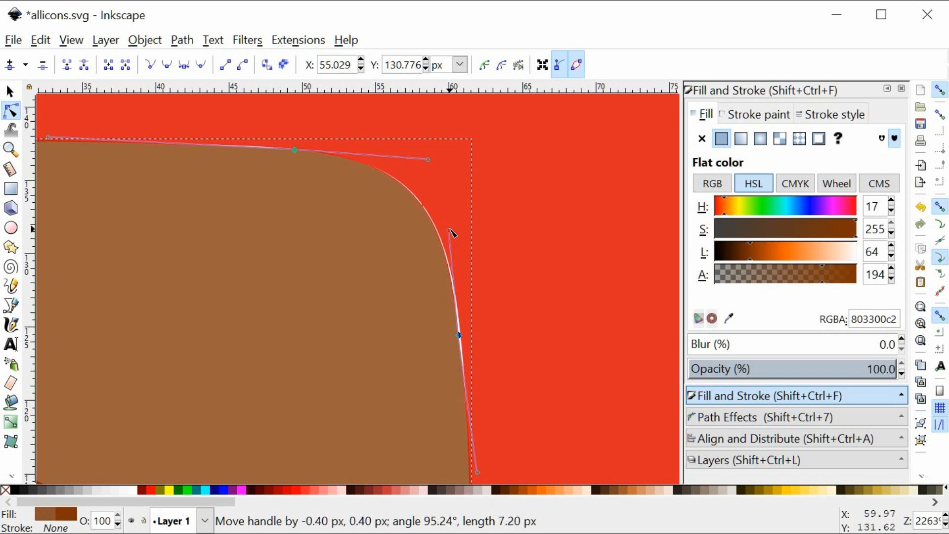
click(504, 221)
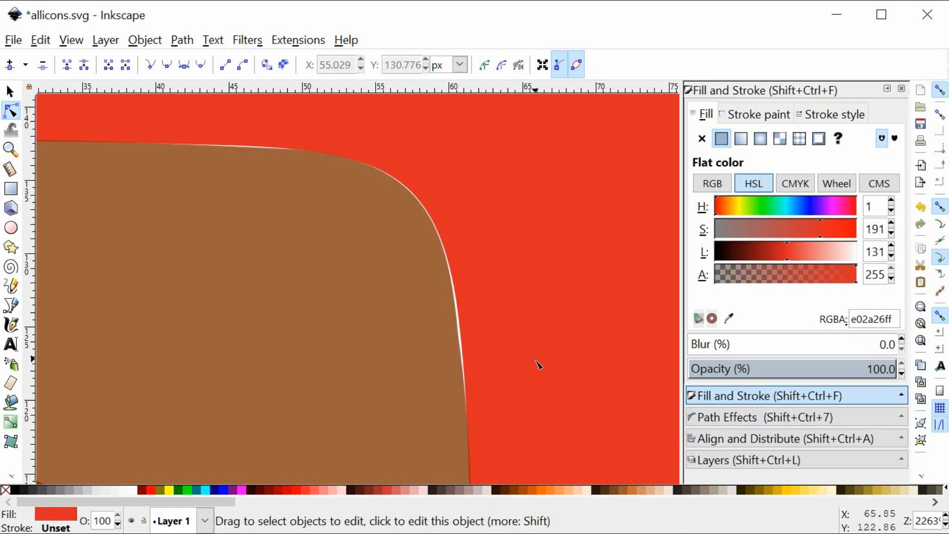
Insert and delete a trial node on the brown path's lower-right curve, and lengthen the bottom-edge node's corner-side handle to fit the white shape.
scroll(517, 357, down, 4)
ctrl+scroll(496, 303, down, 2)
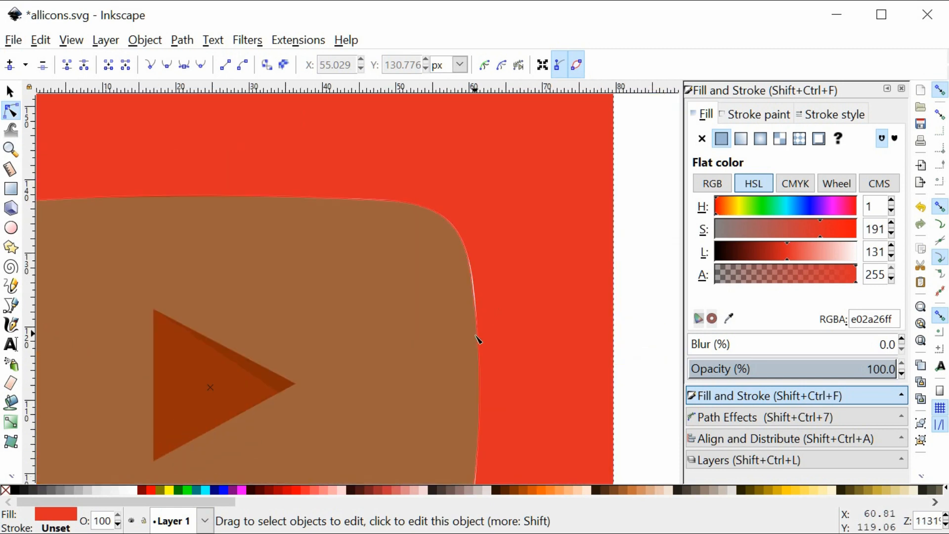
scroll(496, 370, down, 4)
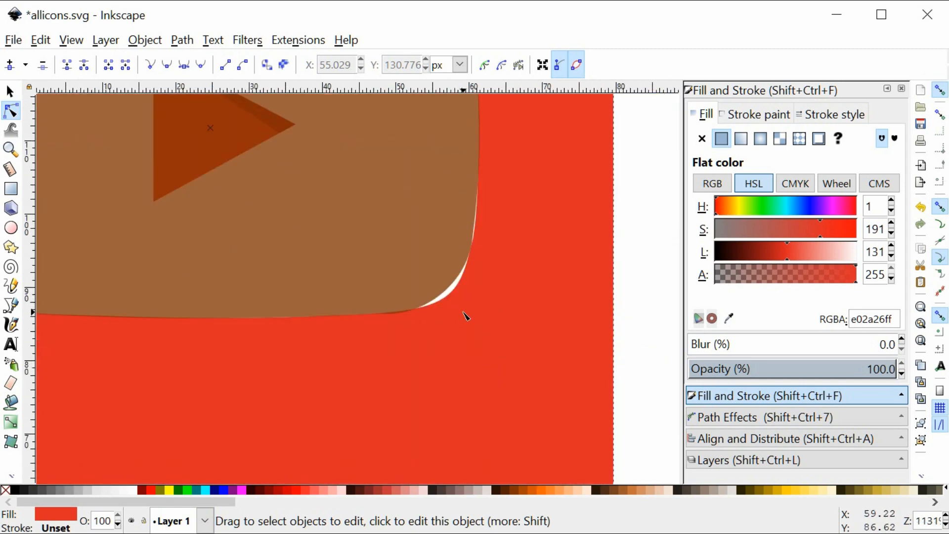
ctrl+scroll(465, 316, up, 2)
click(434, 280)
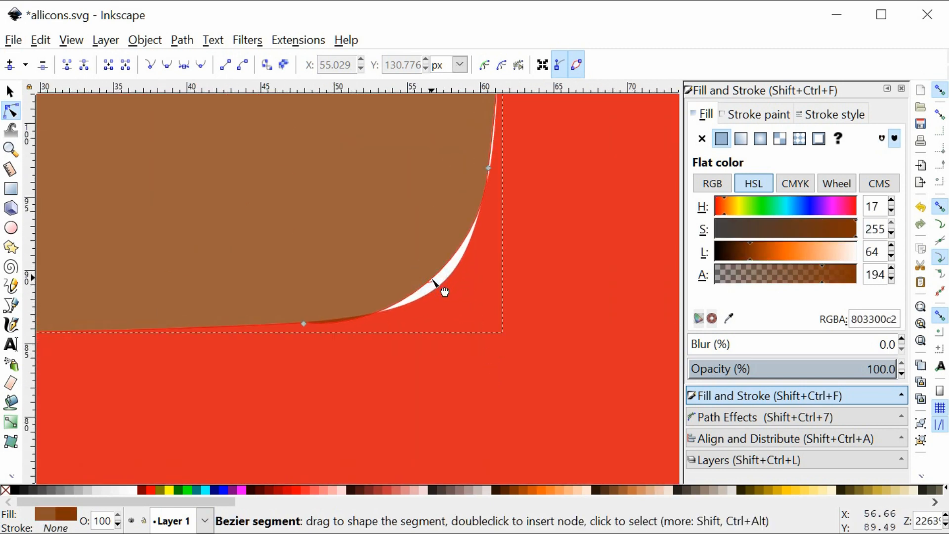
click(433, 280)
drag(355, 326, 400, 319)
click(433, 279)
key(Delete)
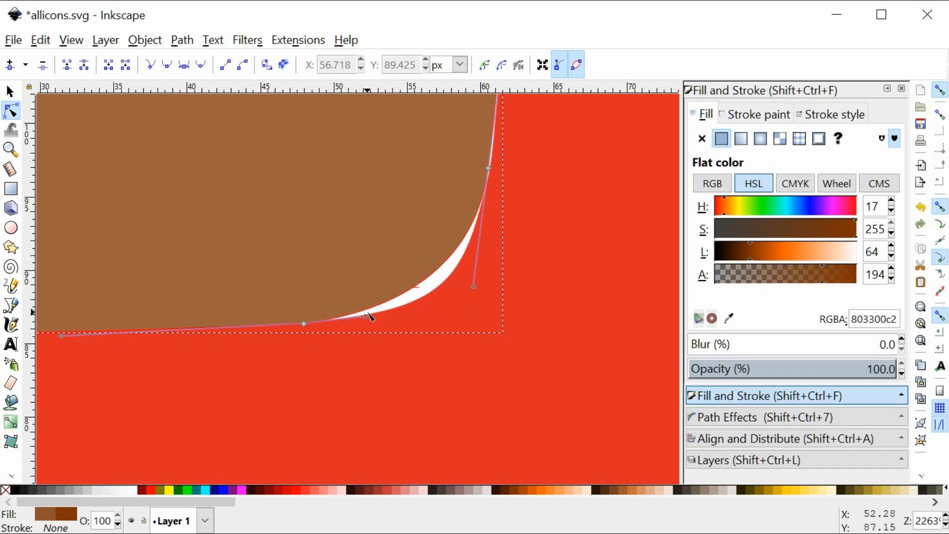
drag(365, 316, 428, 315)
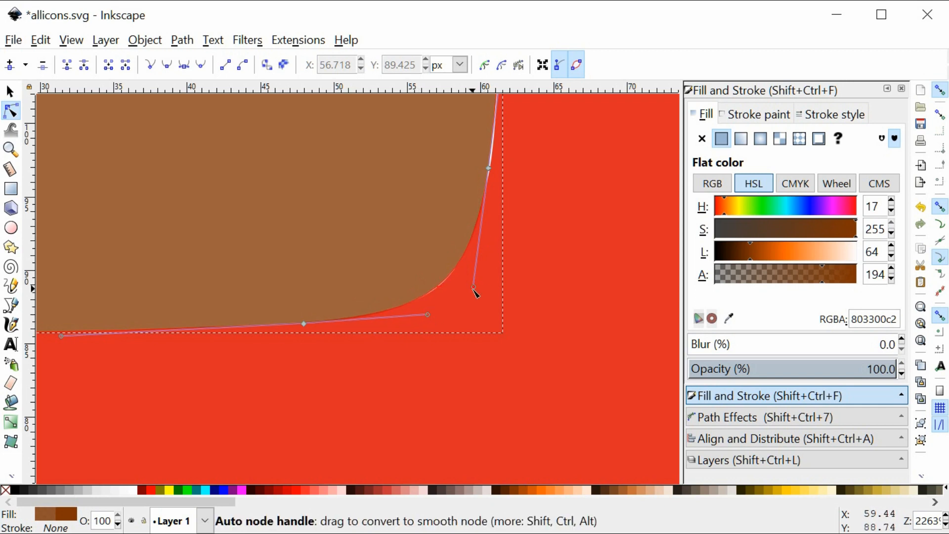
Adjust the corner-side handles of the bottom-edge and left-edge nodes so the brown path's lower-left corner fits the white shape, and deselect the path.
scroll(474, 295, down, 4)
scroll(333, 281, up, 3)
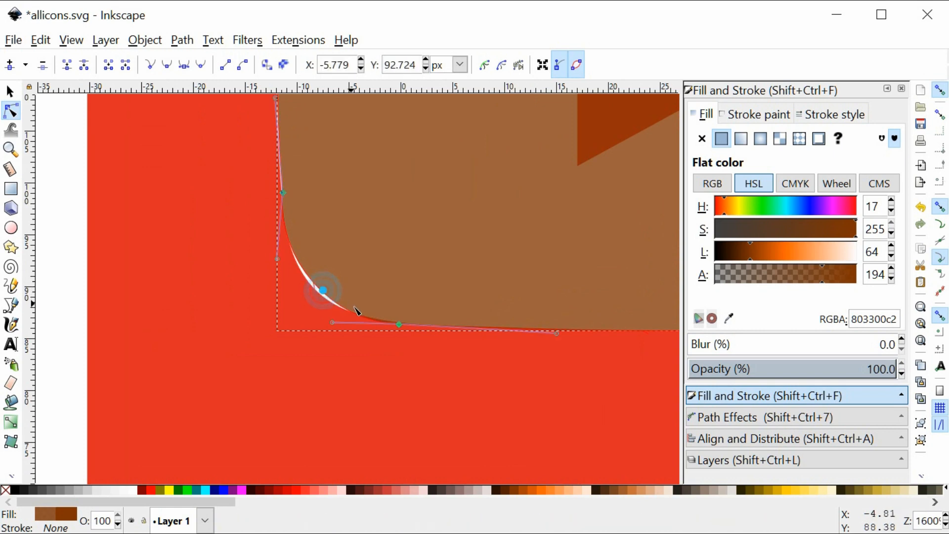
click(319, 290)
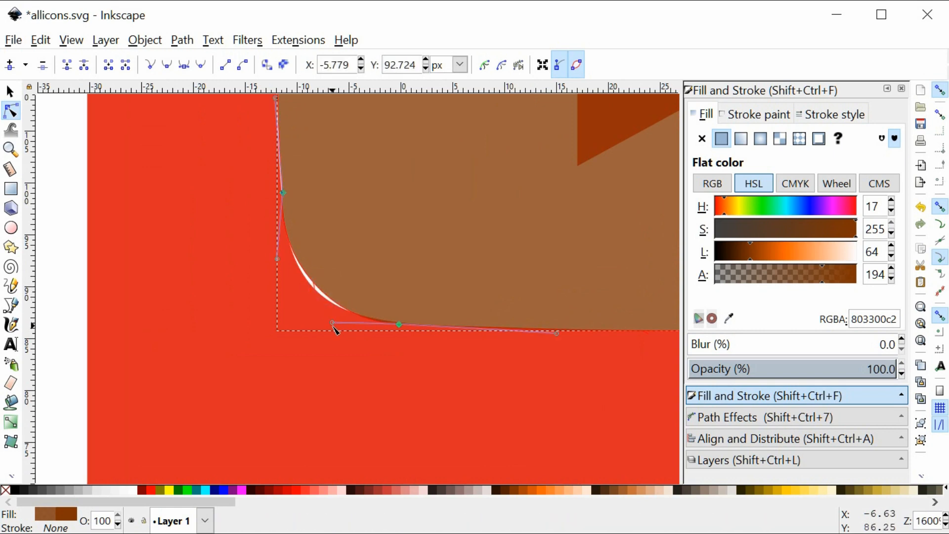
drag(333, 323, 326, 321)
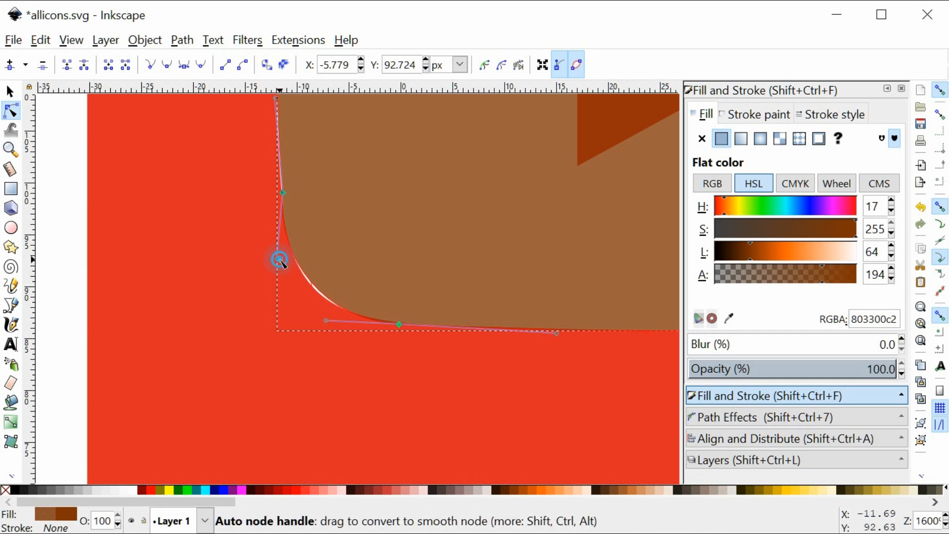
drag(280, 259, 286, 275)
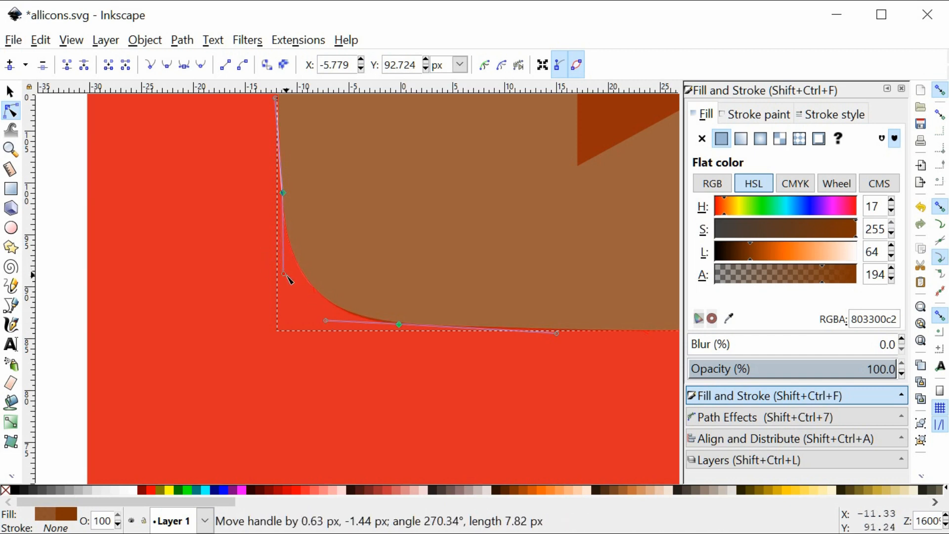
click(320, 372)
Select the brown rounded path and move it to Layer 2.
ctrl+scroll(331, 357, down, 4)
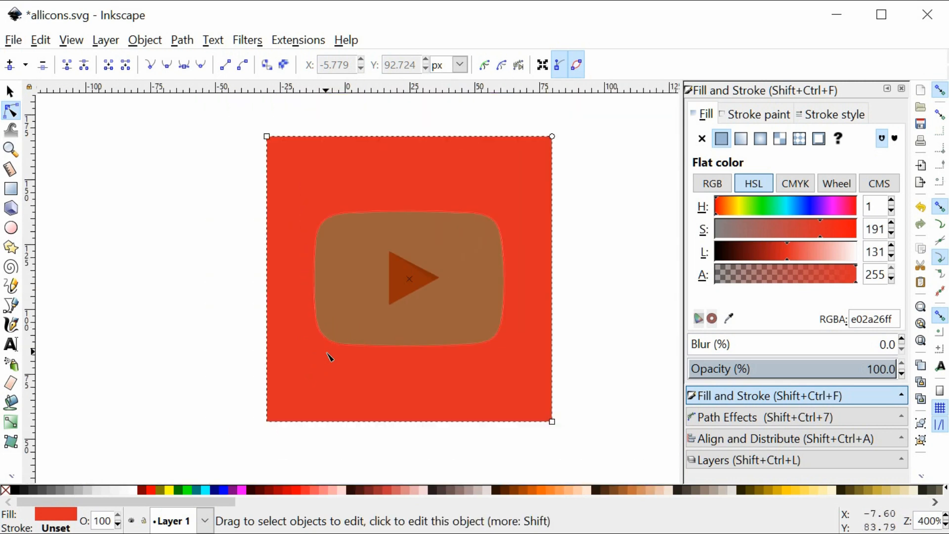
key(s)
drag(382, 319, 177, 315)
key(ctrl+z)
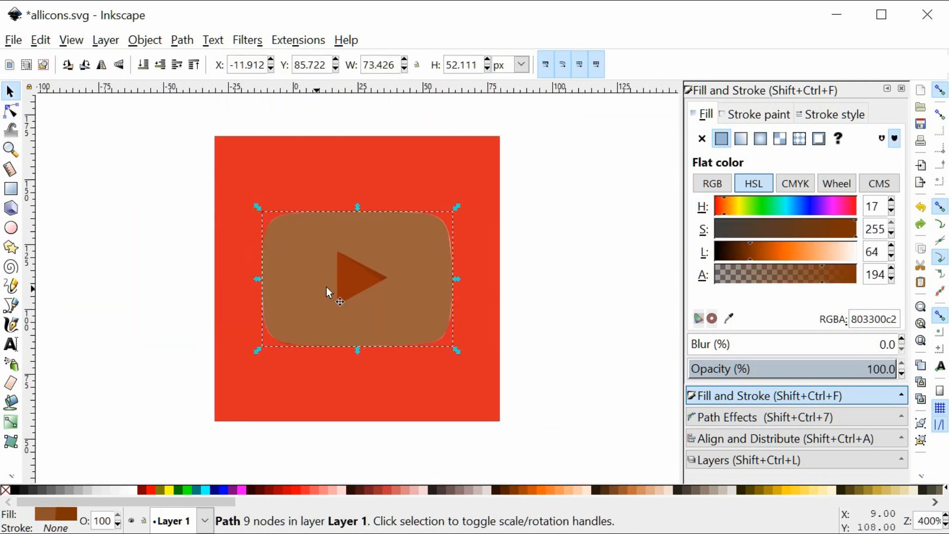
right_click(384, 256)
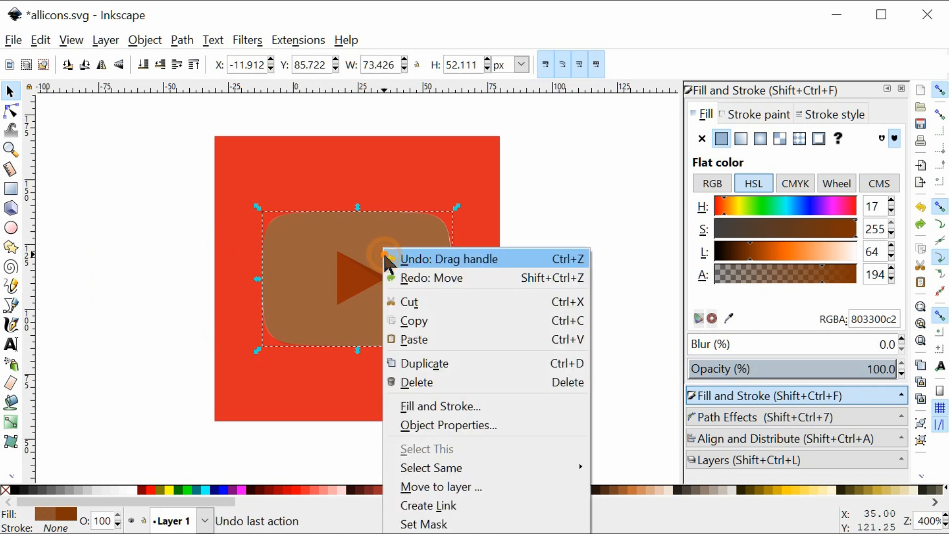
click(475, 488)
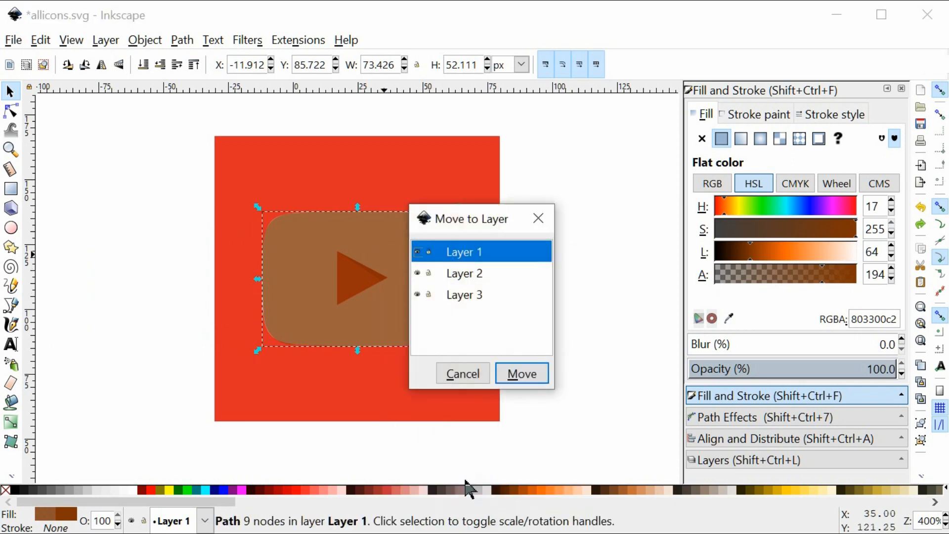
click(475, 275)
click(519, 378)
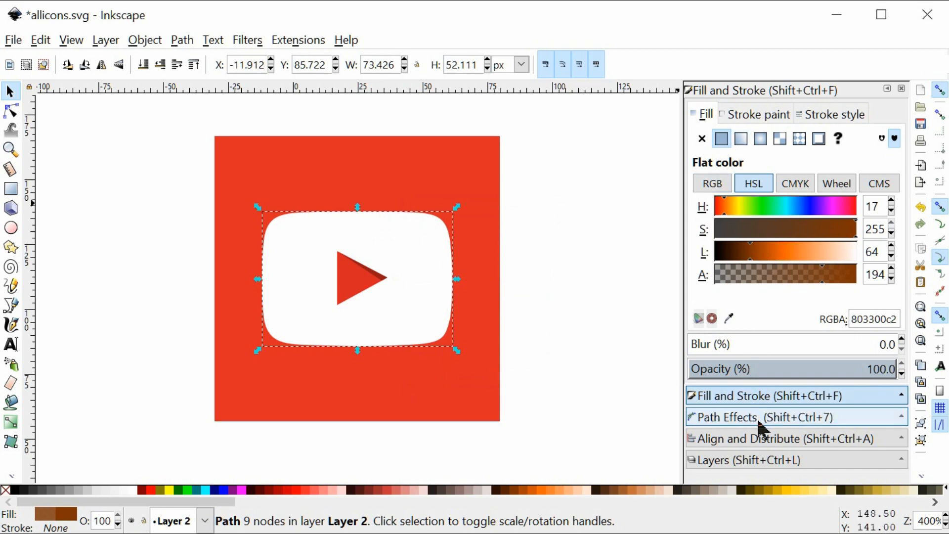
Toggle Layer 1's lock and visibility to check the tracing, and move the original icon beside the traced one, to about X 82.6, Y 57.5 px.
click(755, 460)
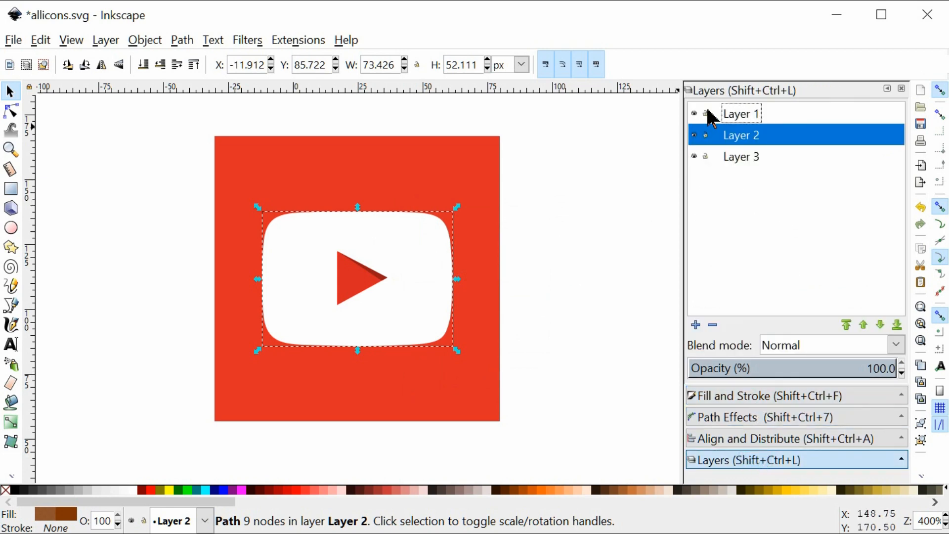
click(706, 113)
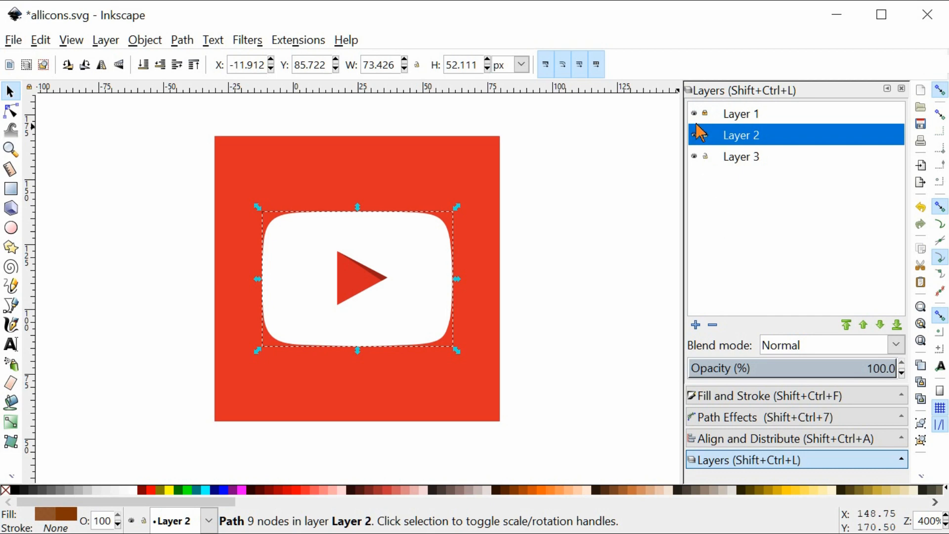
click(694, 114)
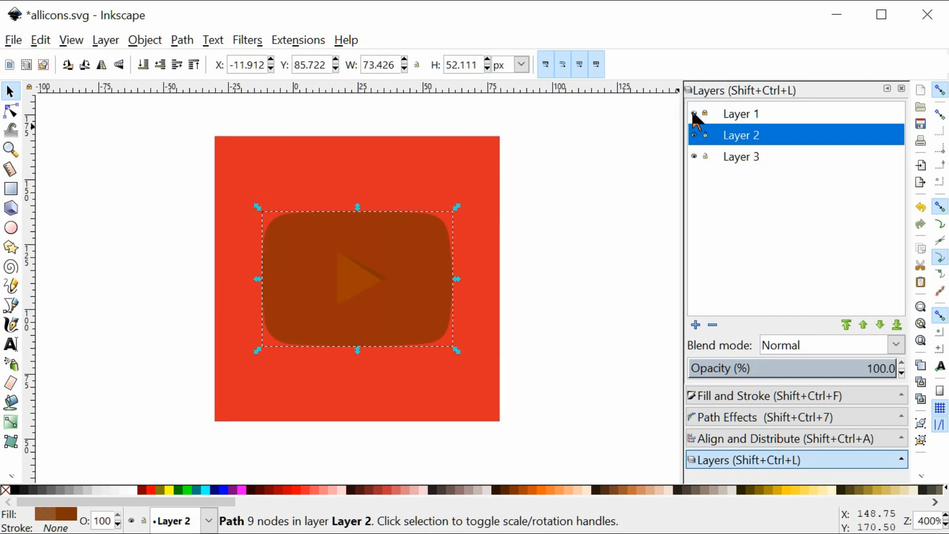
click(694, 113)
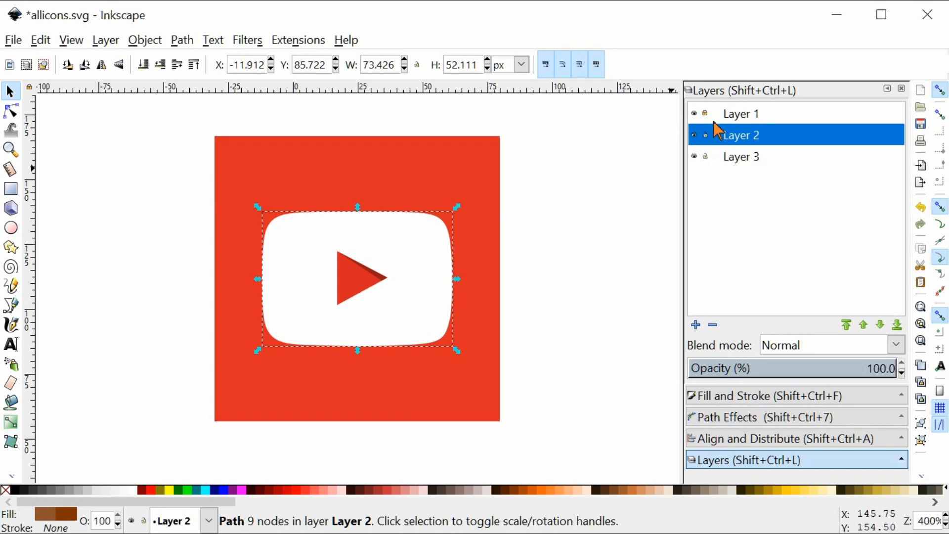
drag(295, 215, 578, 185)
scroll(577, 185, right, 5)
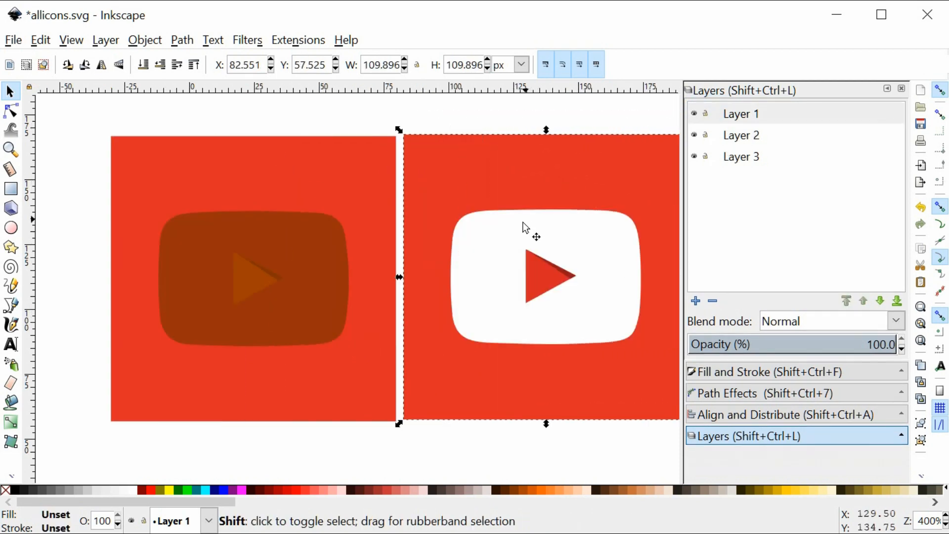
Change the traced brown rounded shape's fill to fully opaque white, ffffffff.
click(305, 261)
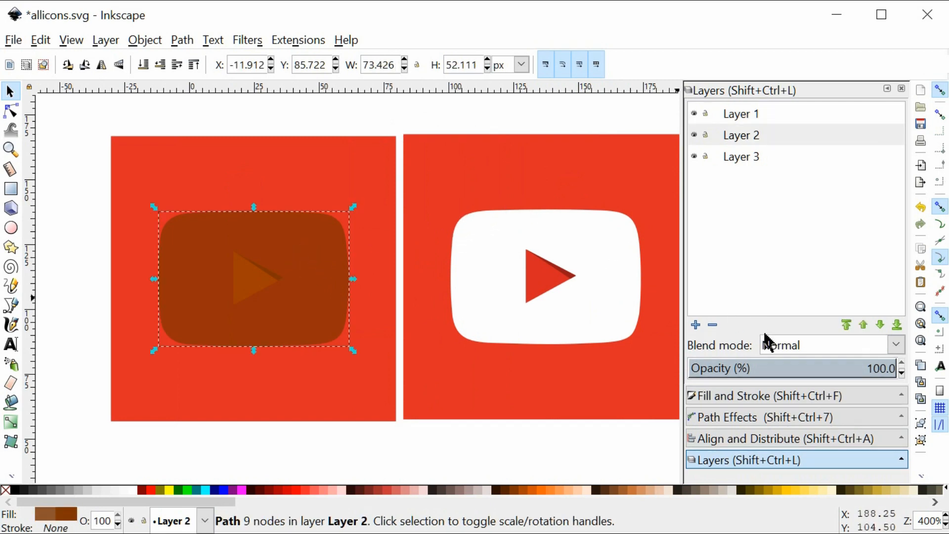
click(756, 396)
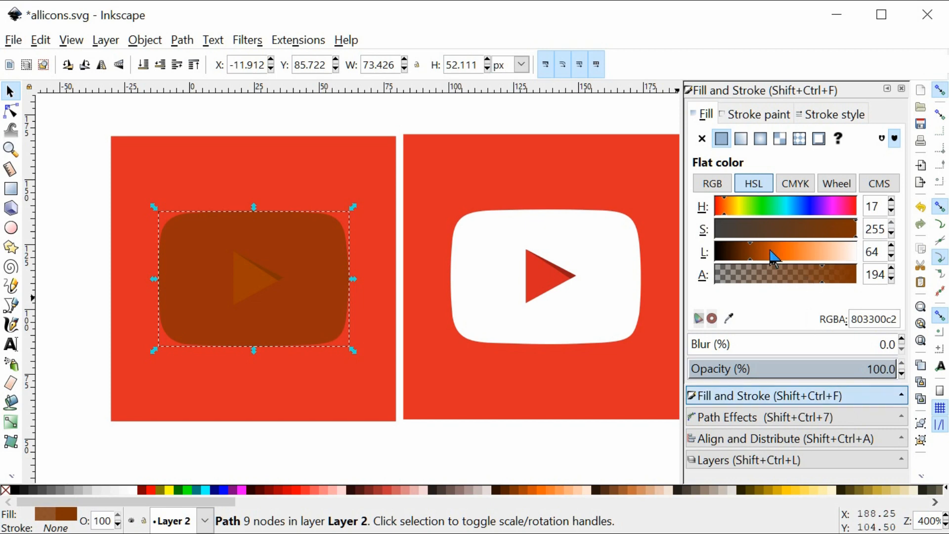
drag(762, 254, 937, 284)
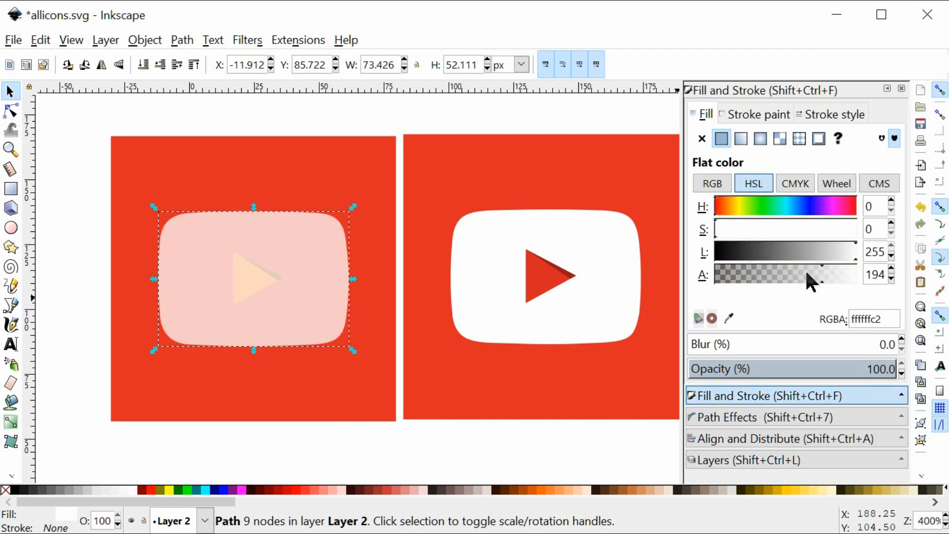
drag(811, 282, 921, 340)
click(889, 317)
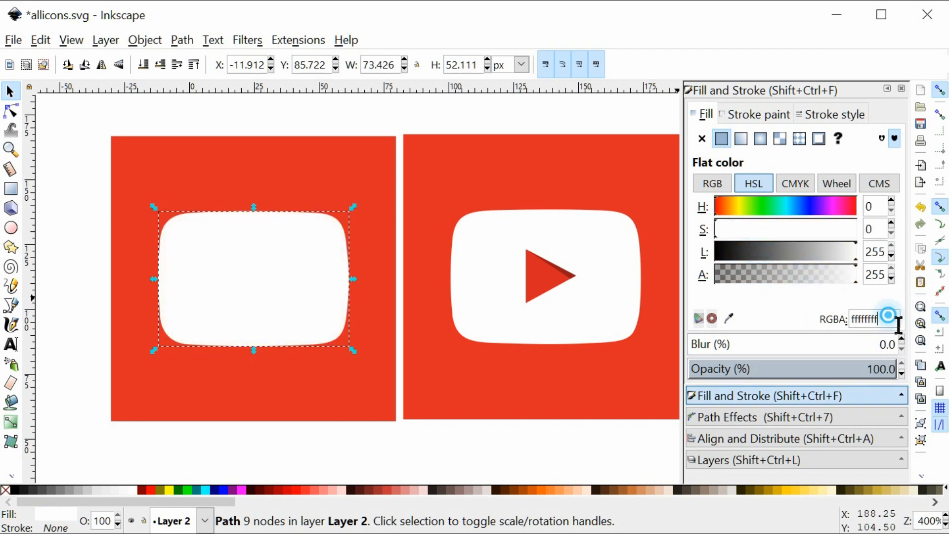
double_click(890, 318)
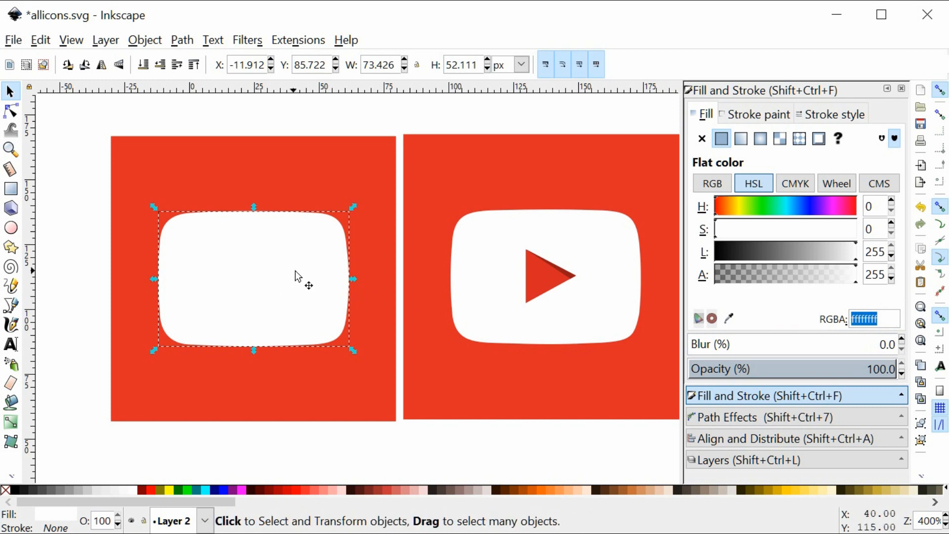
Lower the white rounded shape two steps in the stacking order so it sits behind both play-triangle shapes.
drag(310, 245, 333, 352)
key(ctrl+z)
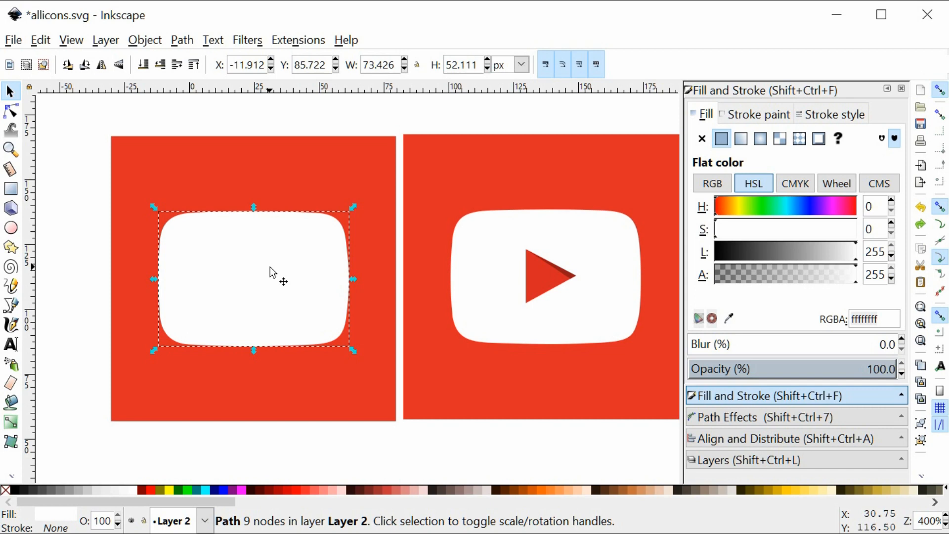
click(156, 64)
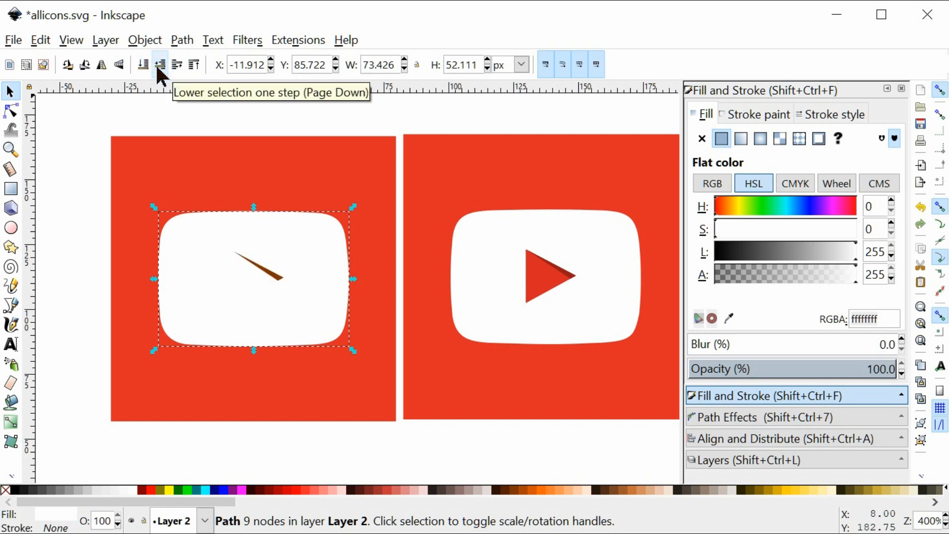
click(156, 64)
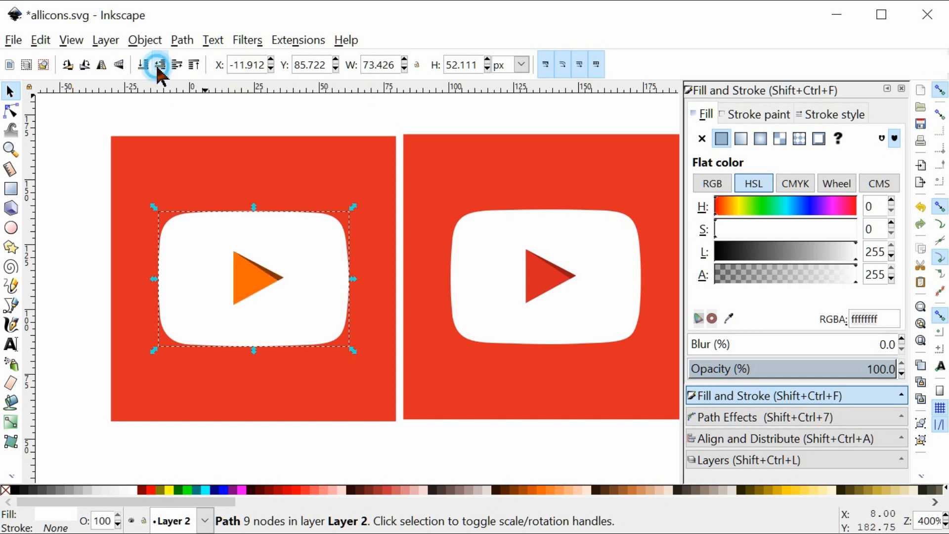
Fill the orange play triangle with the red e02a26 sampled from the icon's background.
click(253, 283)
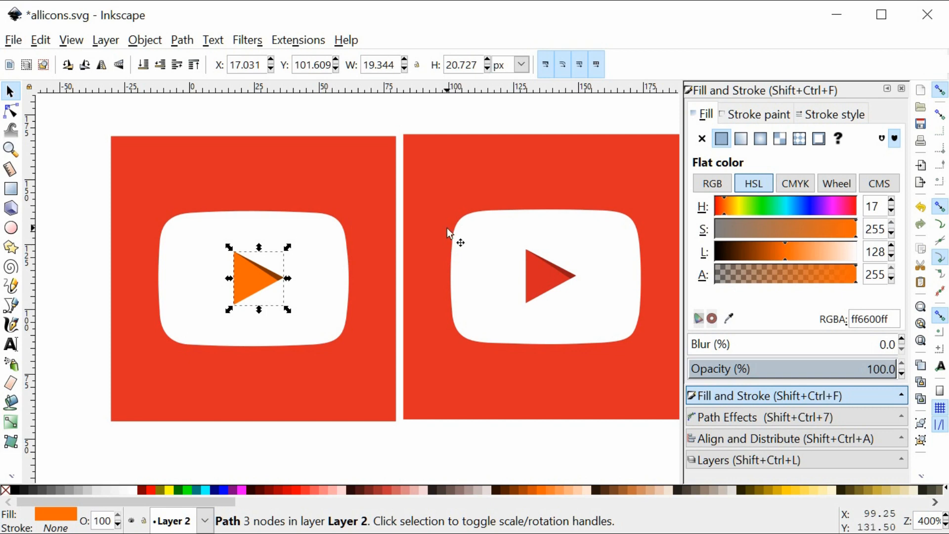
key(d)
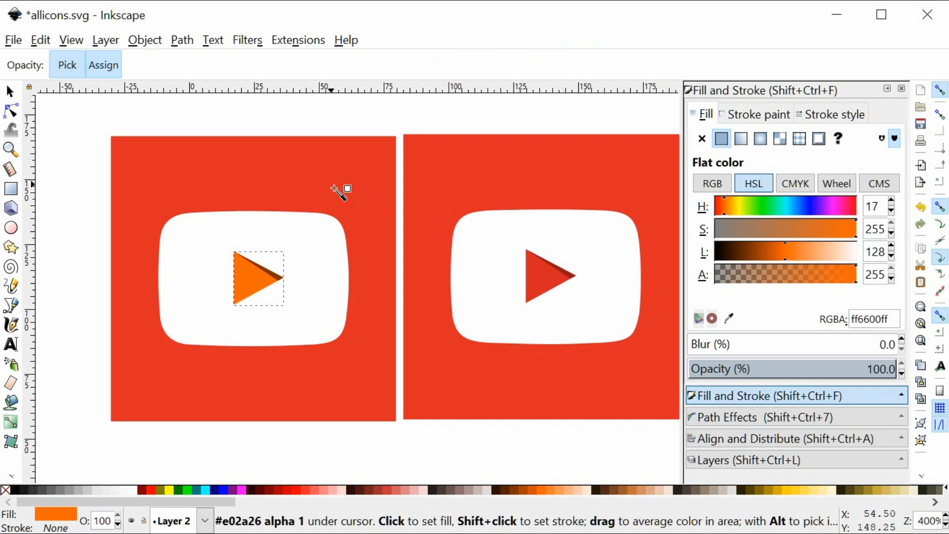
click(259, 181)
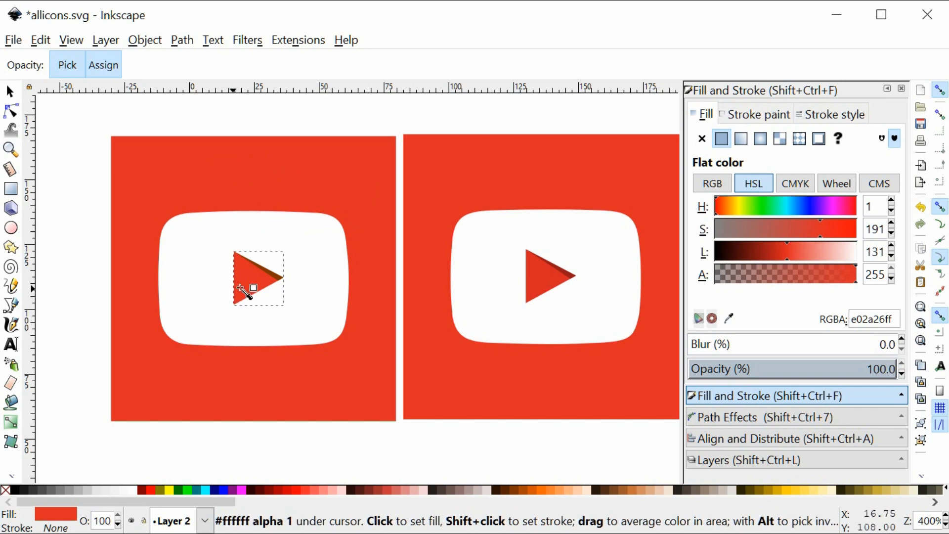
Select the brown shadow triangle and fill it with the red e02a26 sampled from the main play triangle.
scroll(236, 276, up, 2)
scroll(241, 275, up, 2)
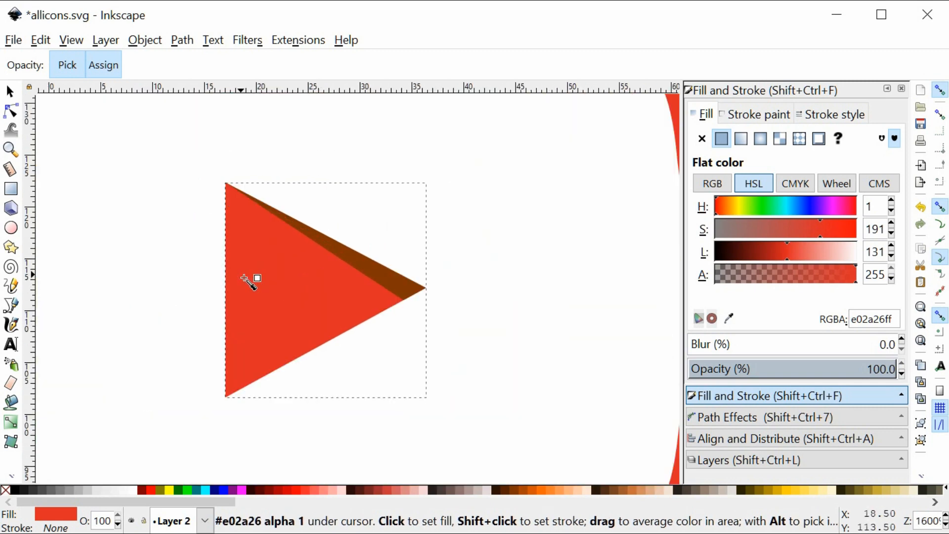
key(s)
click(384, 282)
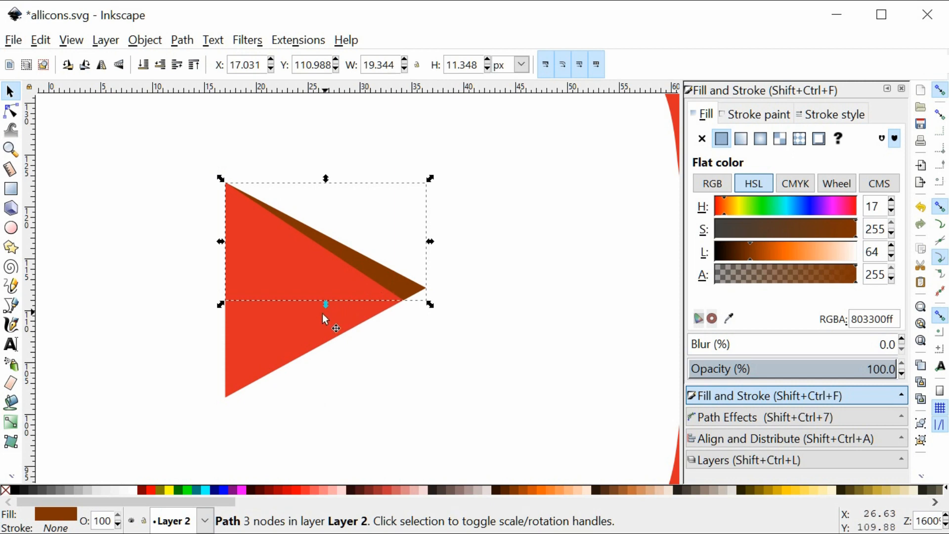
key(d)
click(297, 283)
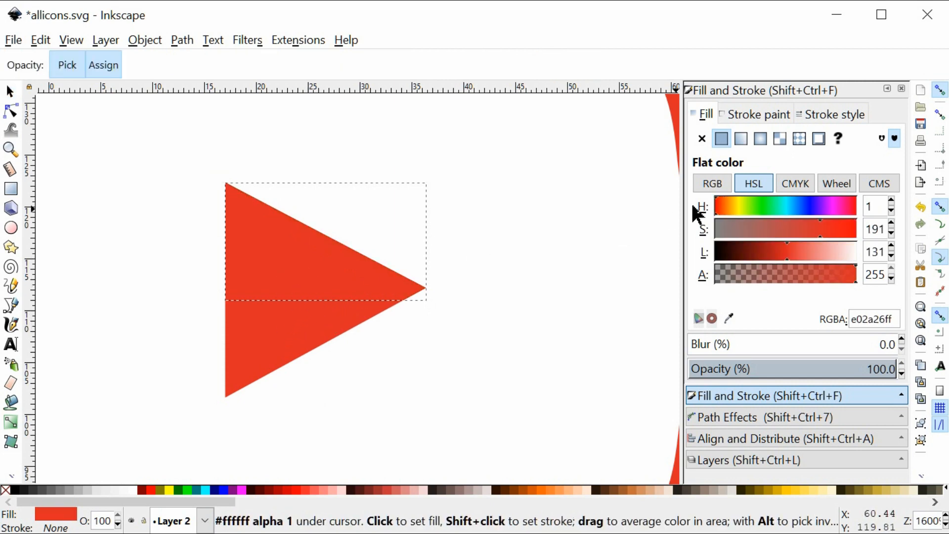
Darken the shadow triangle's red fill to a lightness of 64 and reduce its alpha.
drag(786, 253, 752, 255)
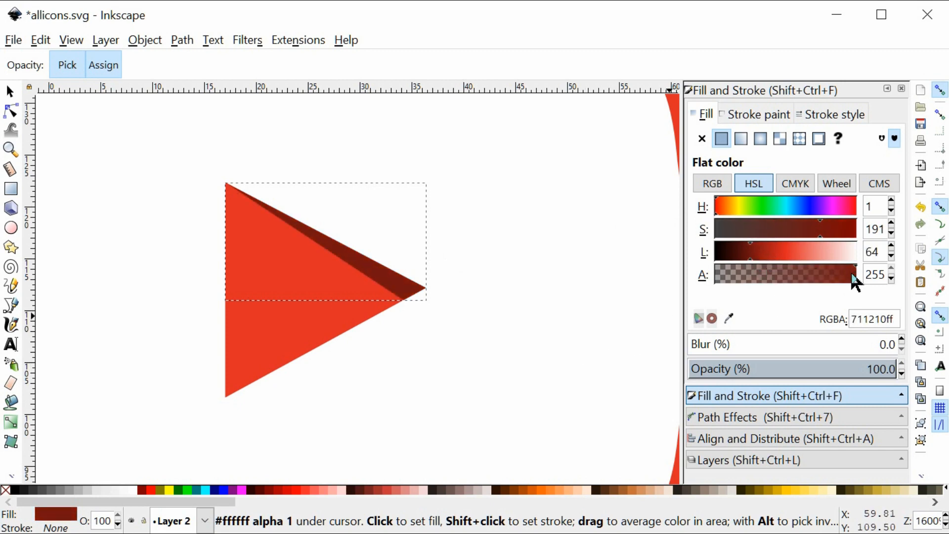
drag(852, 277, 775, 285)
click(586, 340)
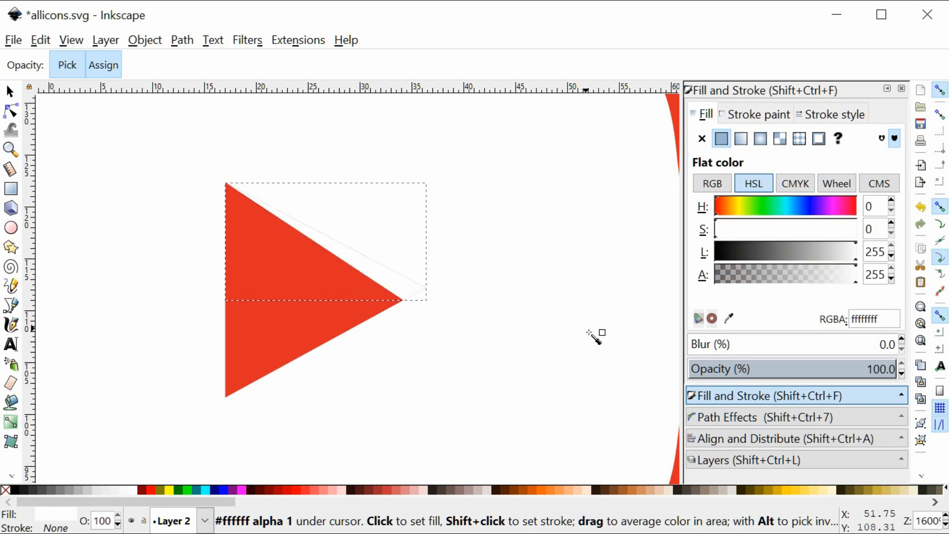
Undo the white fill applied to the shadow triangle and select the white rounded shape.
key(ctrl+z)
key(s)
click(588, 295)
Clear the selection and compare the recreated YouTube icon with the original beside it.
scroll(588, 296, down, 2)
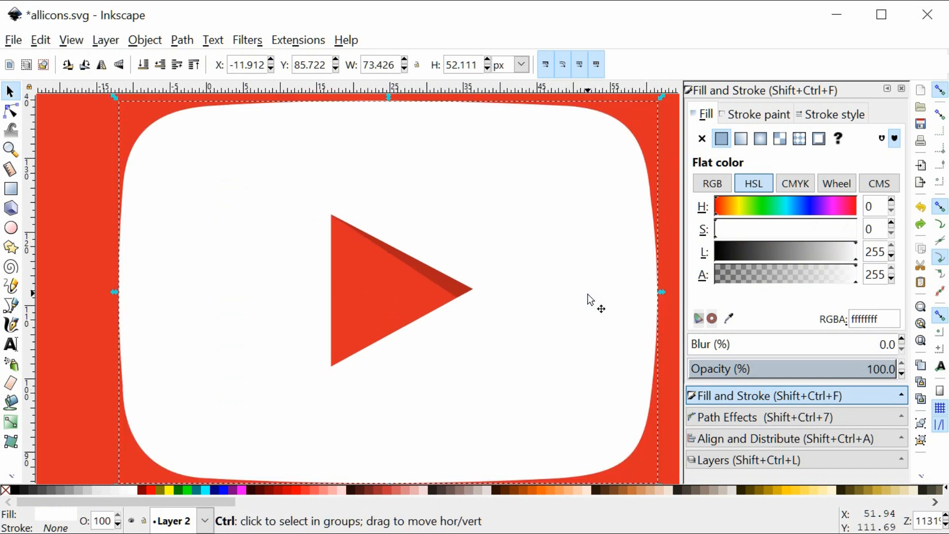
scroll(593, 305, down, 2)
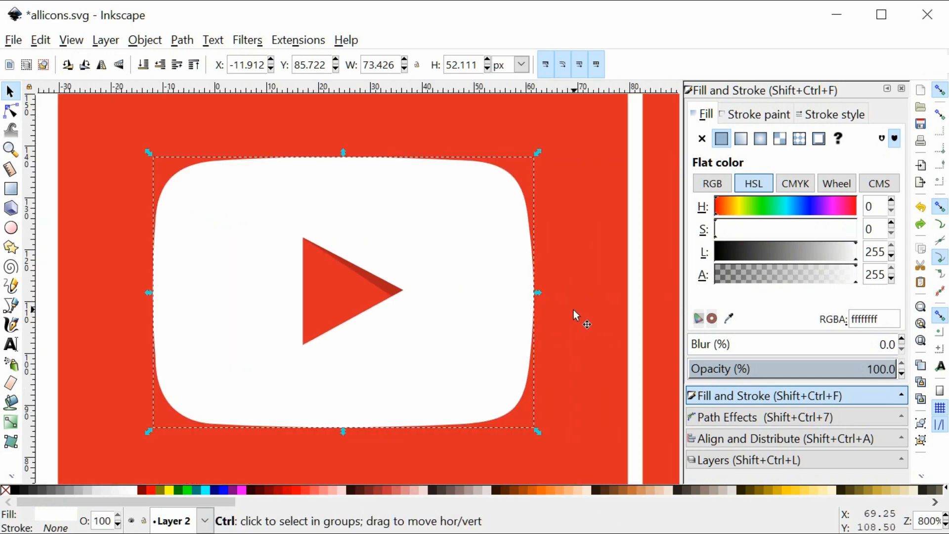
scroll(568, 309, right, 2)
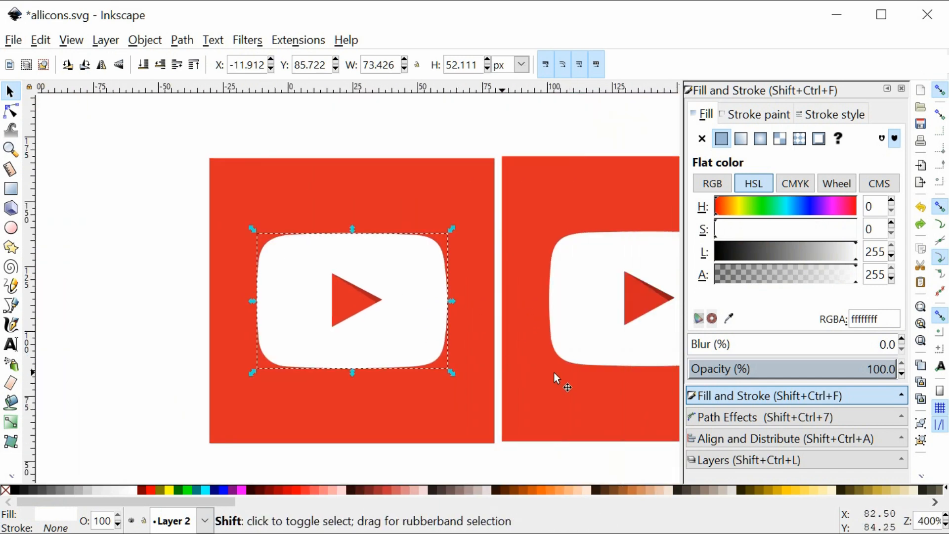
click(479, 461)
scroll(546, 457, right, 1)
scroll(546, 452, right, 2)
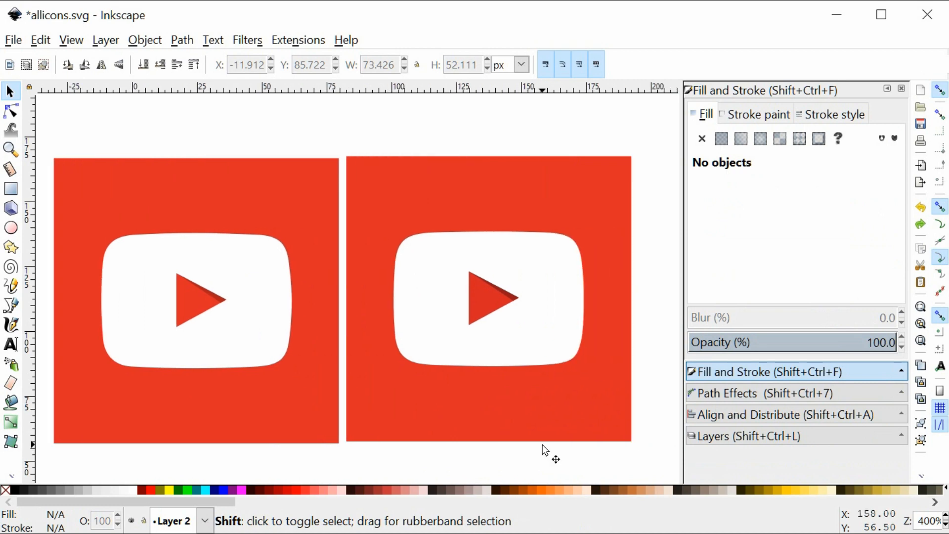
Select all pieces of the recreated icon together: the red background, the white rounded shape and both triangles.
scroll(544, 447, left, 2)
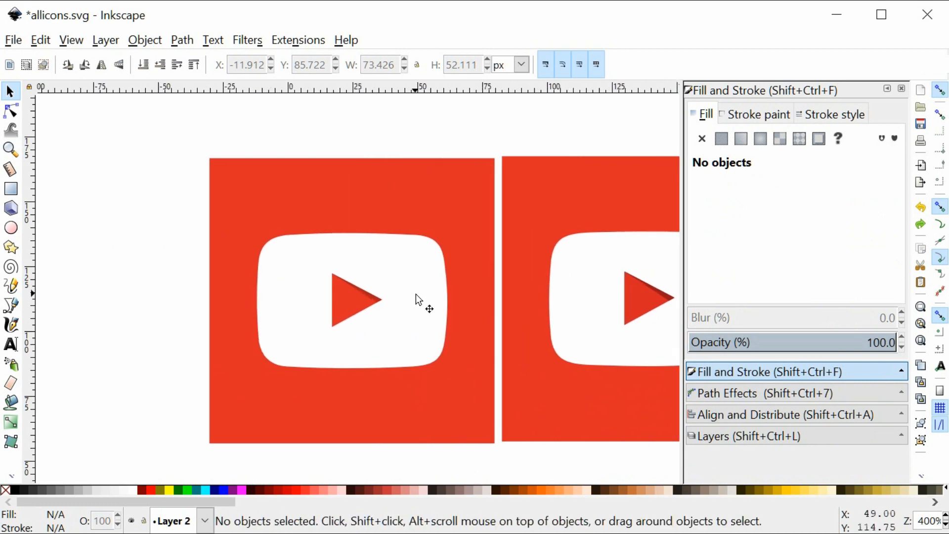
scroll(415, 282, down, 1)
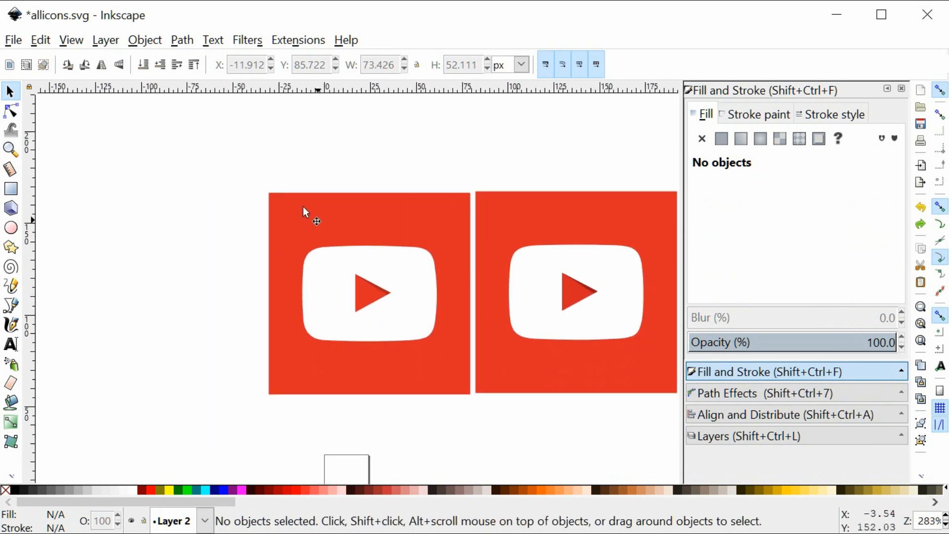
drag(215, 147, 485, 432)
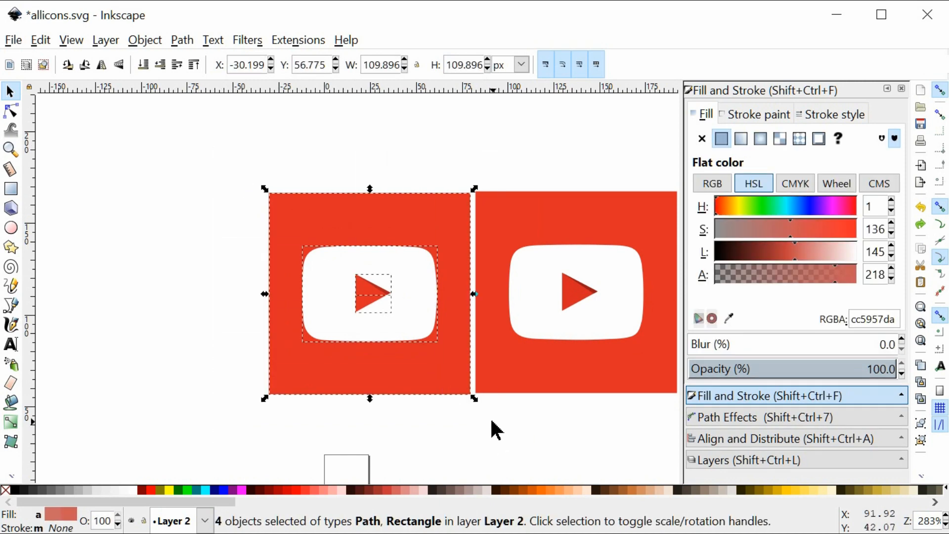